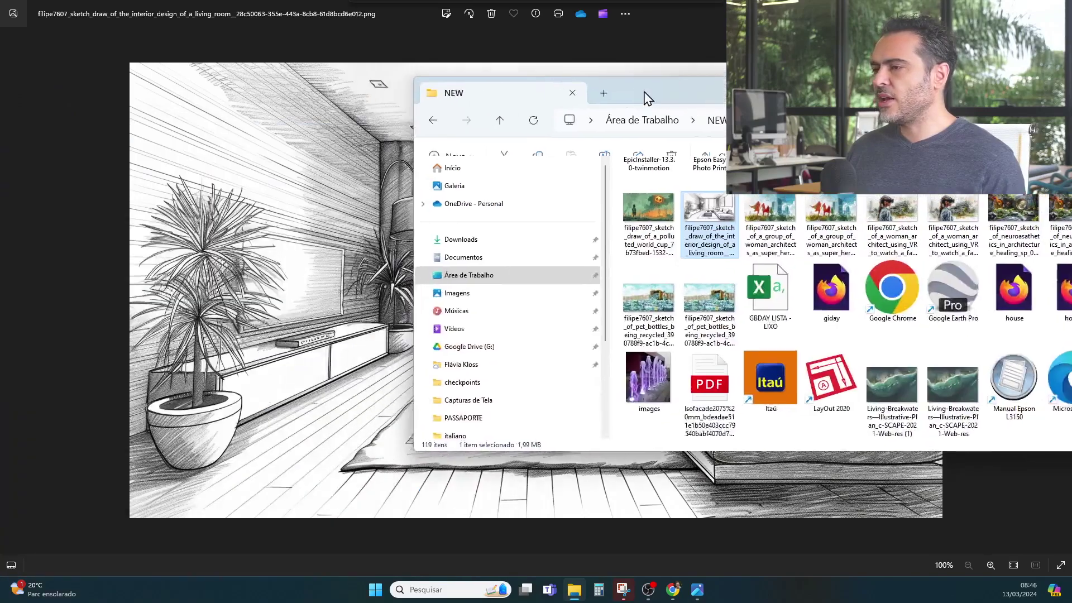
# Open the ComfyUI_windows_portable folder inside the AI folder on local disk C
pyautogui.scroll(-3, 510, 172)
pyautogui.click(396, 341)
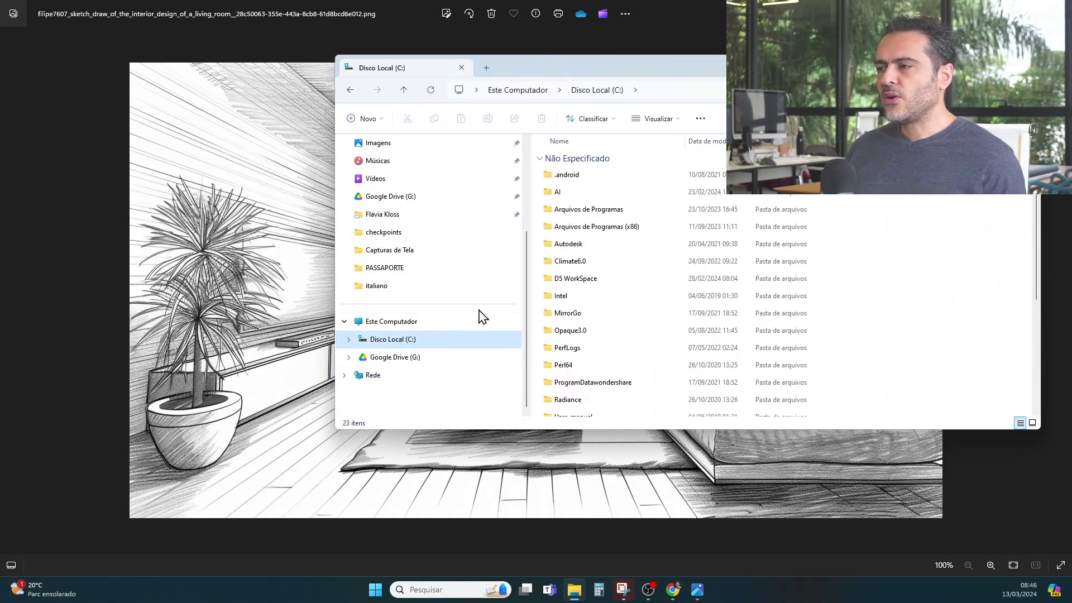
pyautogui.doubleClick(609, 194)
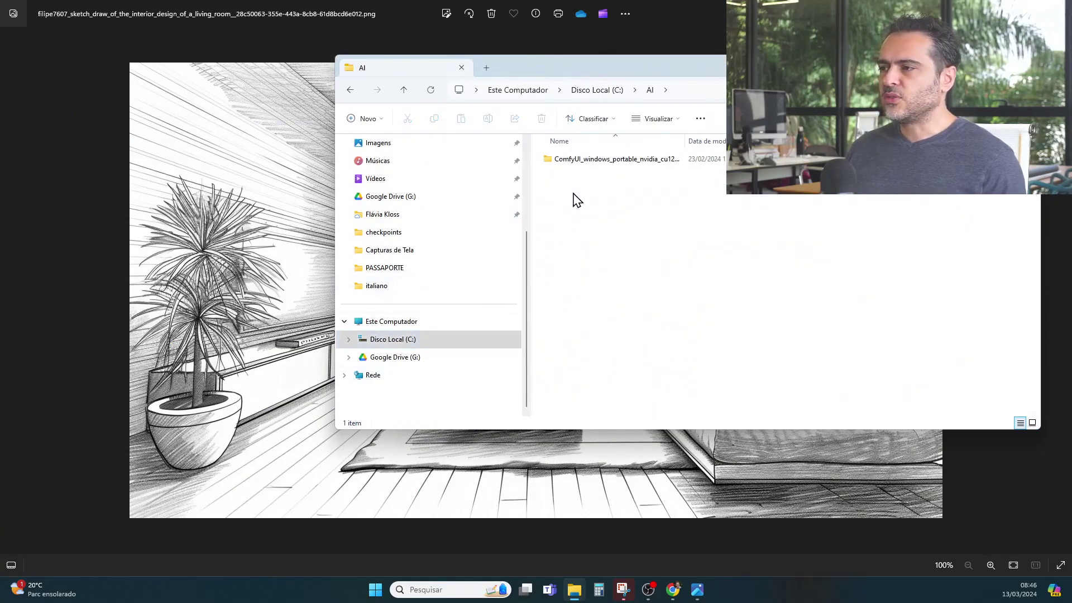
pyautogui.doubleClick(581, 161)
pyautogui.doubleClick(581, 161)
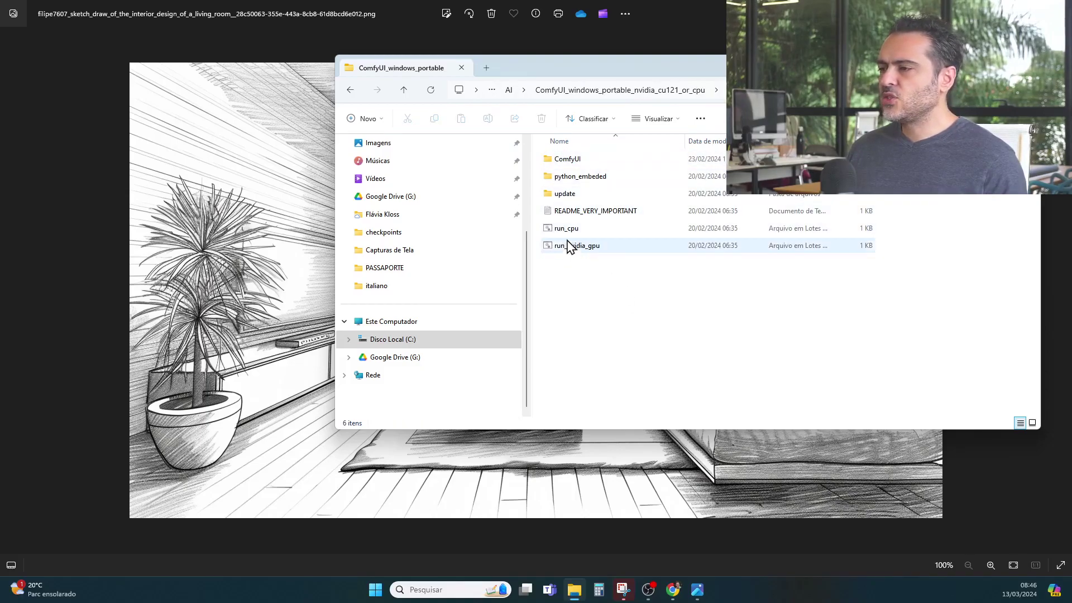
# Launch ComfyUI with the run_nvidia_gpu batch file and bring its console window to the front
pyautogui.click(577, 248)
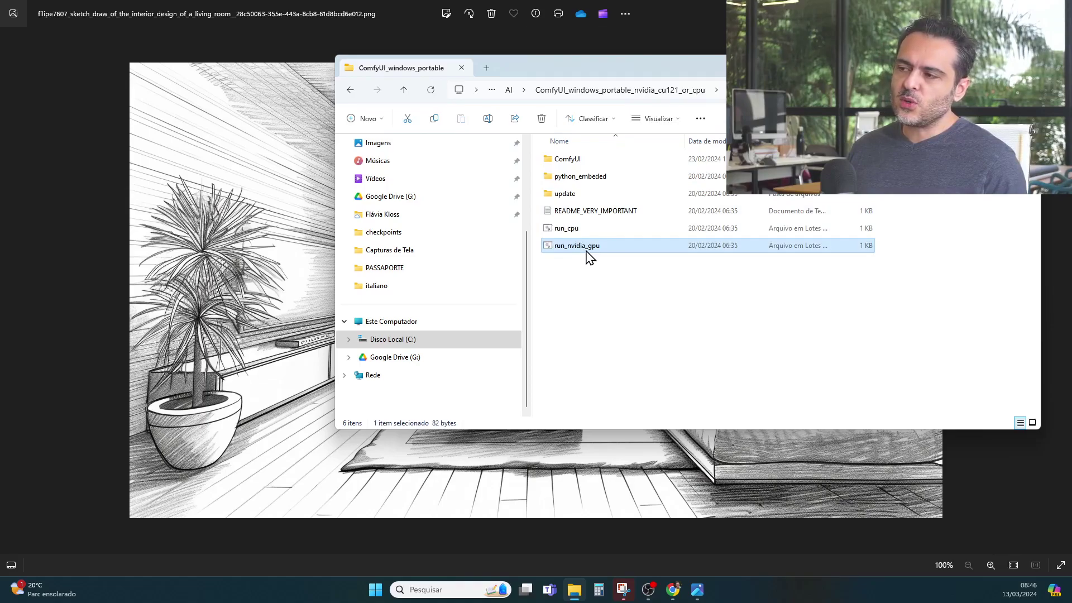
pyautogui.doubleClick(586, 250)
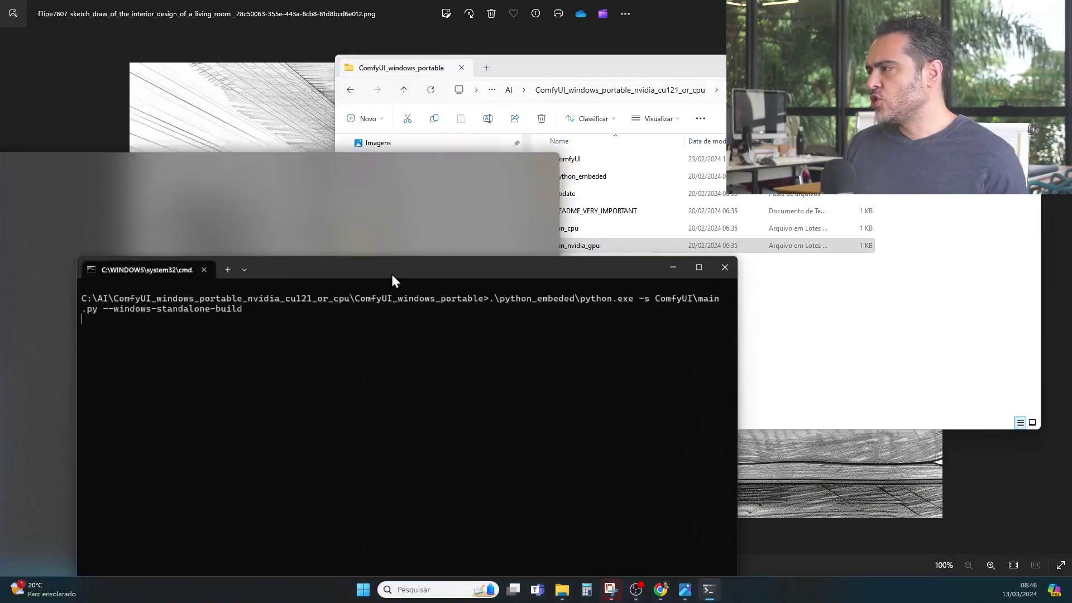
pyautogui.moveTo(390, 273); pyautogui.dragTo(601, 182)
pyautogui.moveTo(687, 77); pyautogui.dragTo(717, 70)
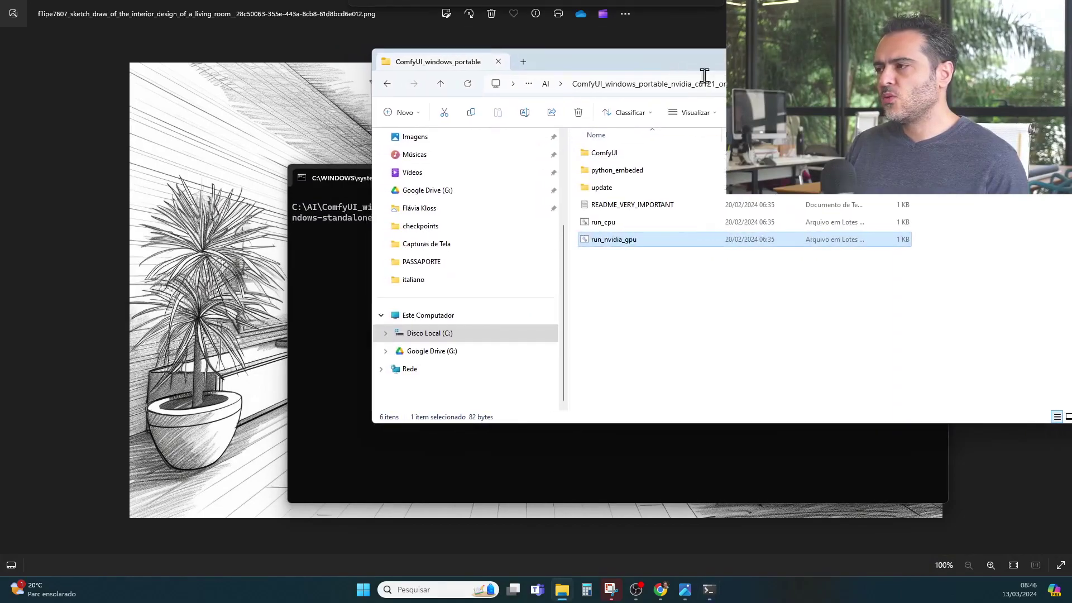
pyautogui.click(316, 326)
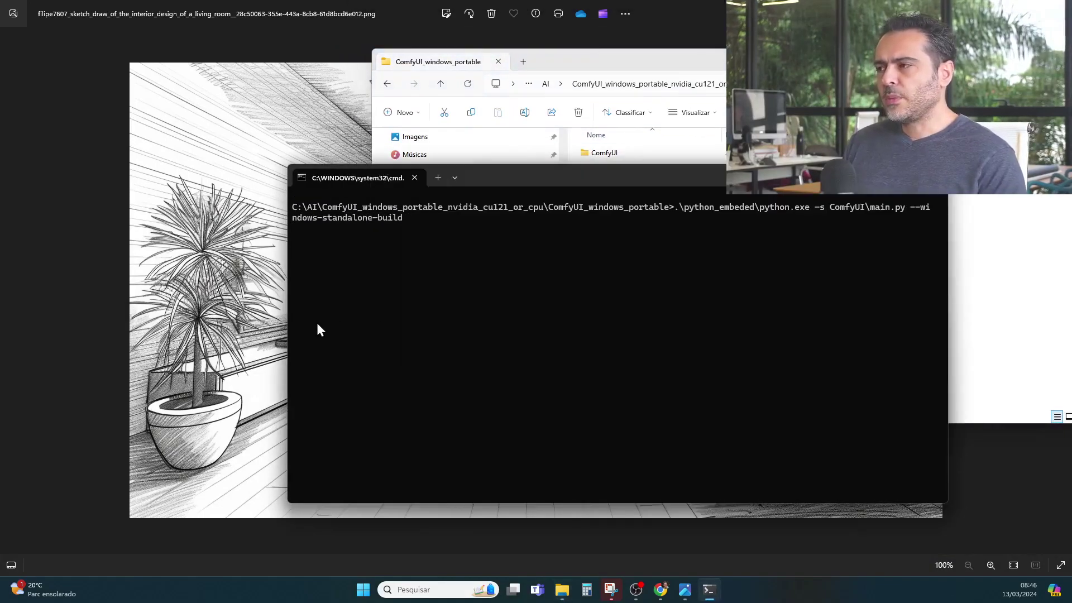
pyautogui.press('Return')
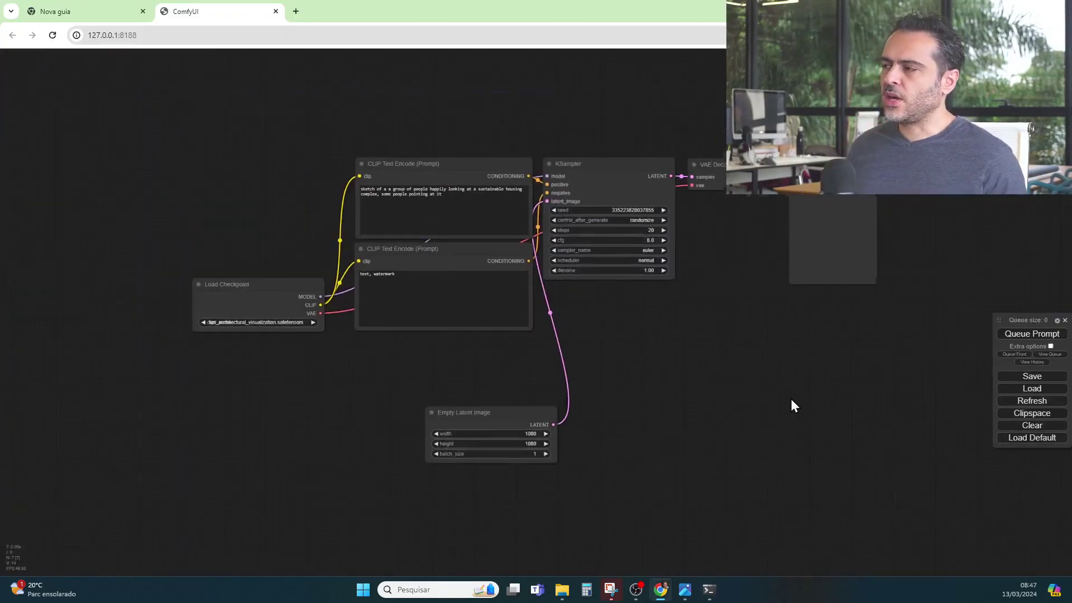
# Switch to the ComfyUI workflow and examine the checkpoint models offered by the Load Checkpoint node
pyautogui.scroll(4, 354, 265)
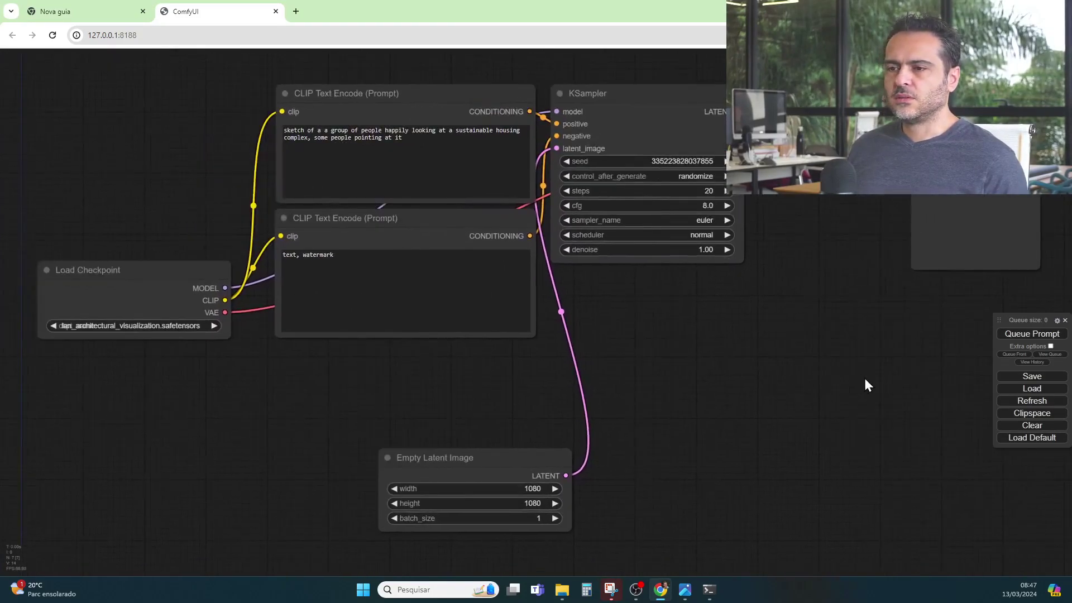
pyautogui.click(146, 264)
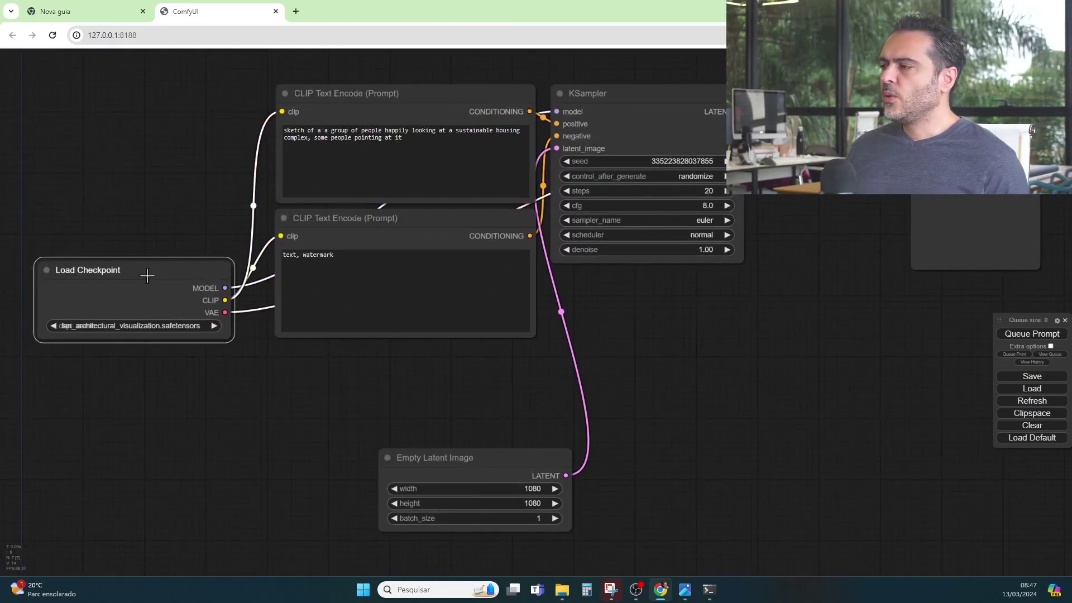
pyautogui.click(165, 329)
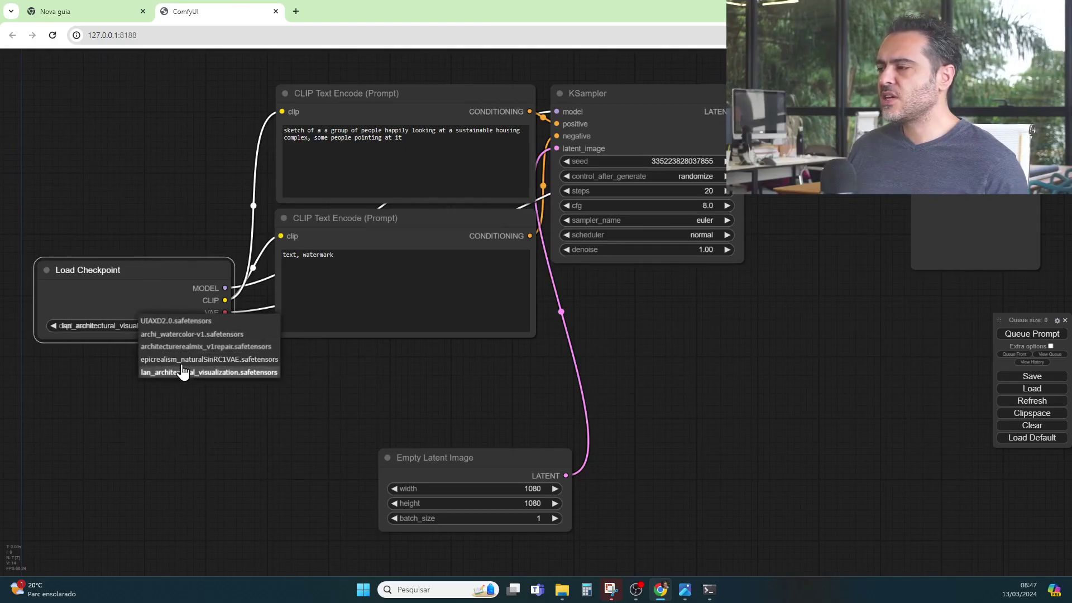
pyautogui.click(780, 370)
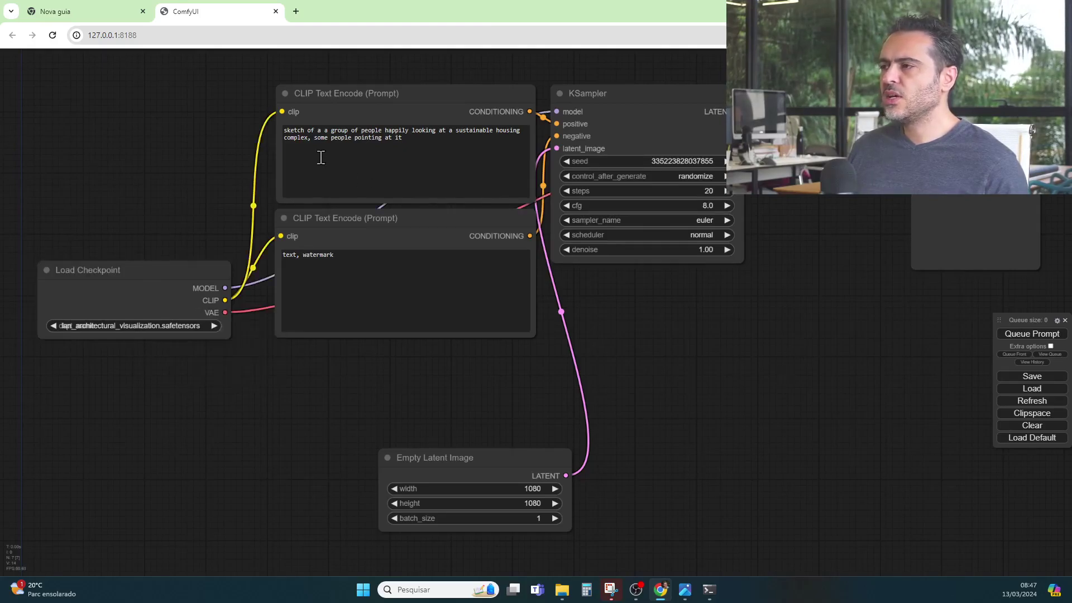
# Examine the positive and negative prompt texts and how both prompt nodes connect to the KSampler
pyautogui.click(413, 134)
pyautogui.hotkey('ctrl', 'a')
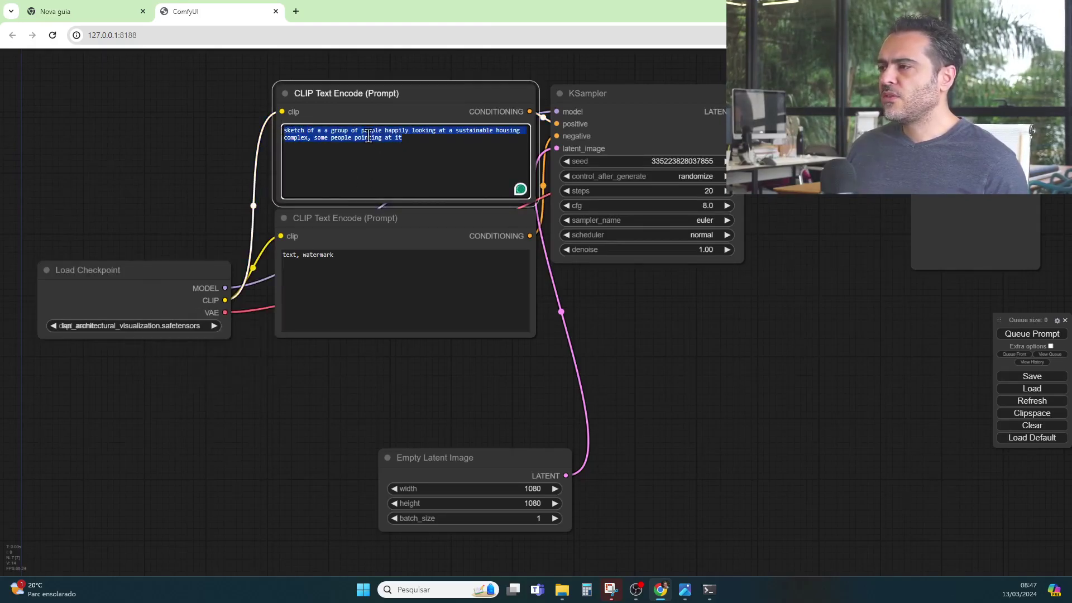
pyautogui.click(758, 346)
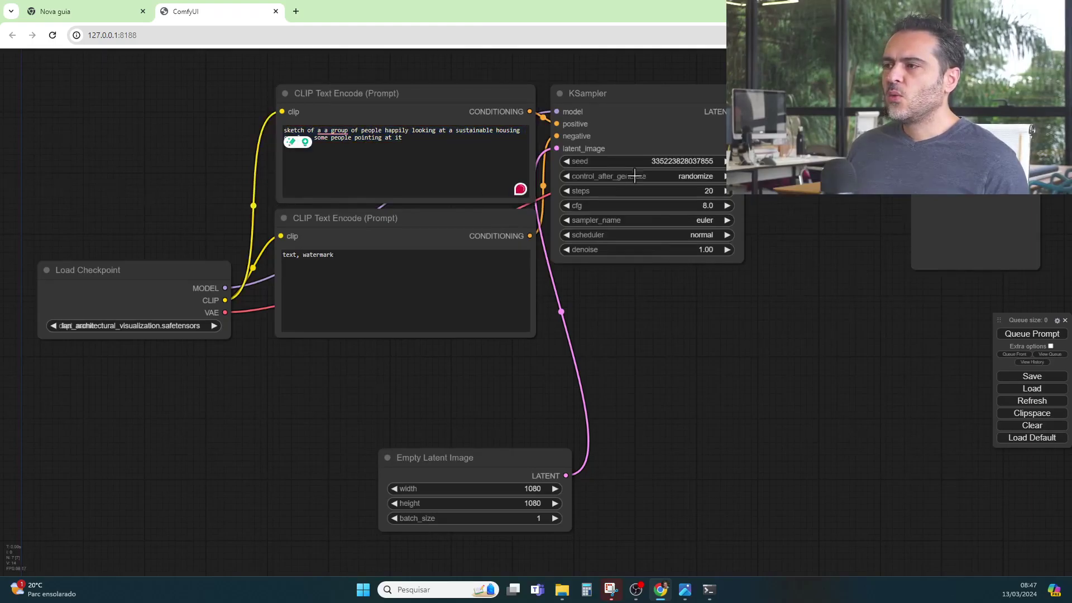
pyautogui.click(606, 99)
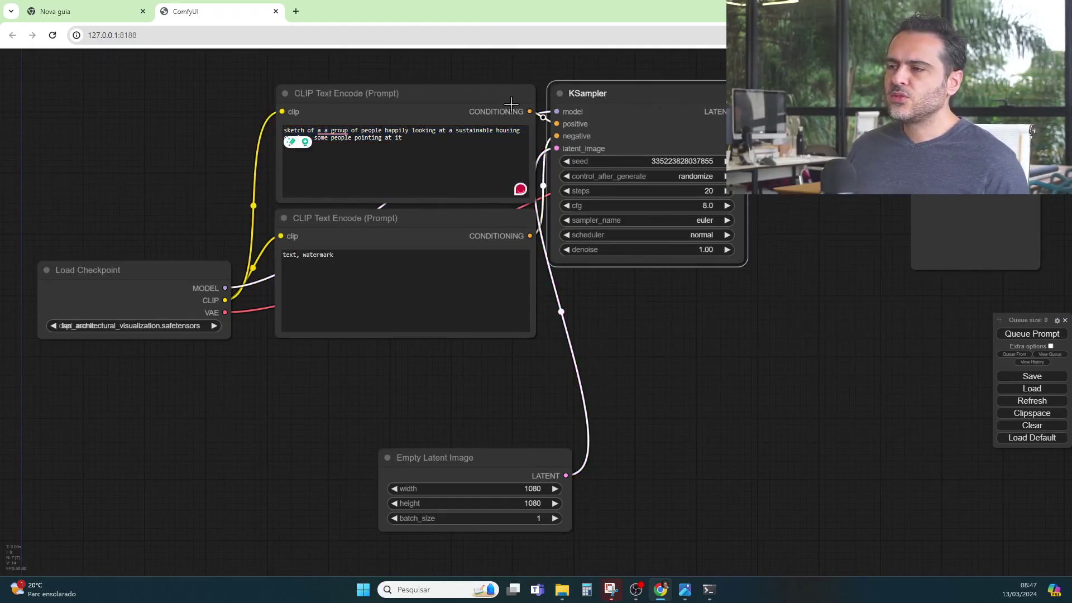
pyautogui.click(360, 219)
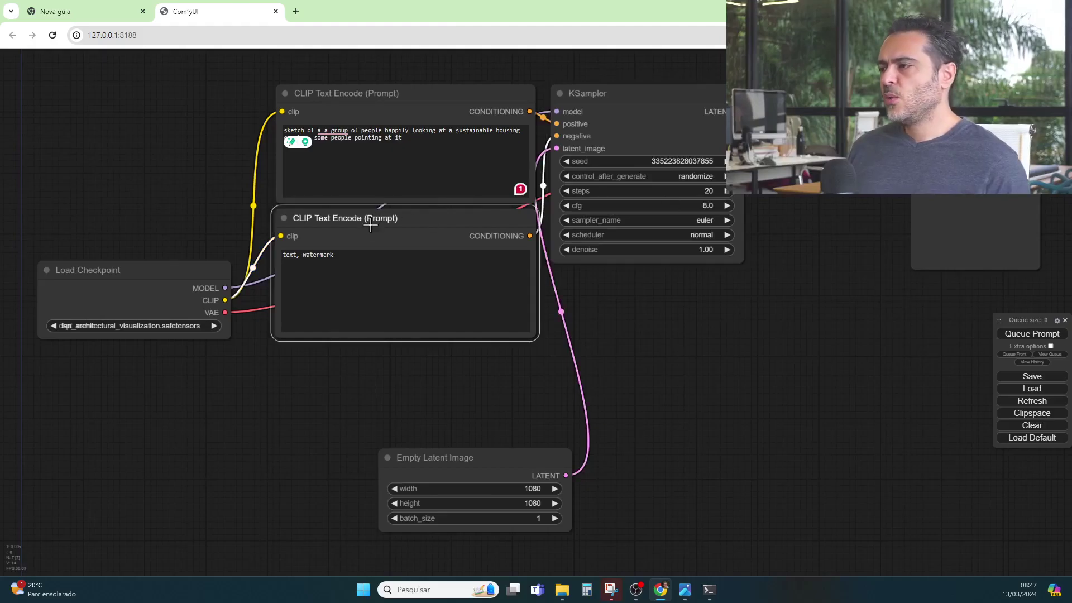
pyautogui.click(355, 256)
pyautogui.hotkey('ctrl', 'a')
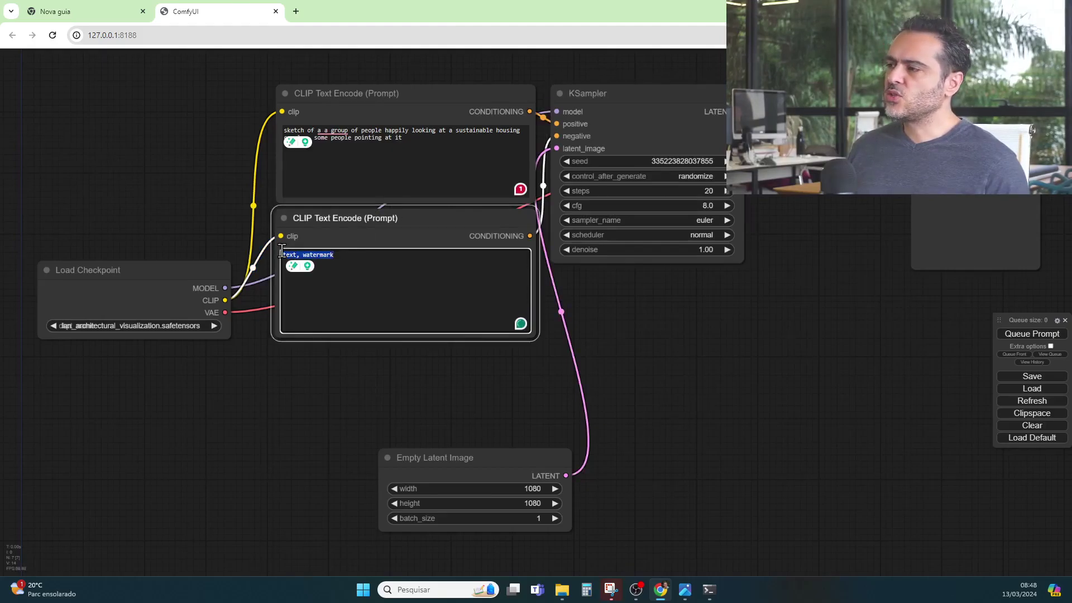
pyautogui.click(357, 257)
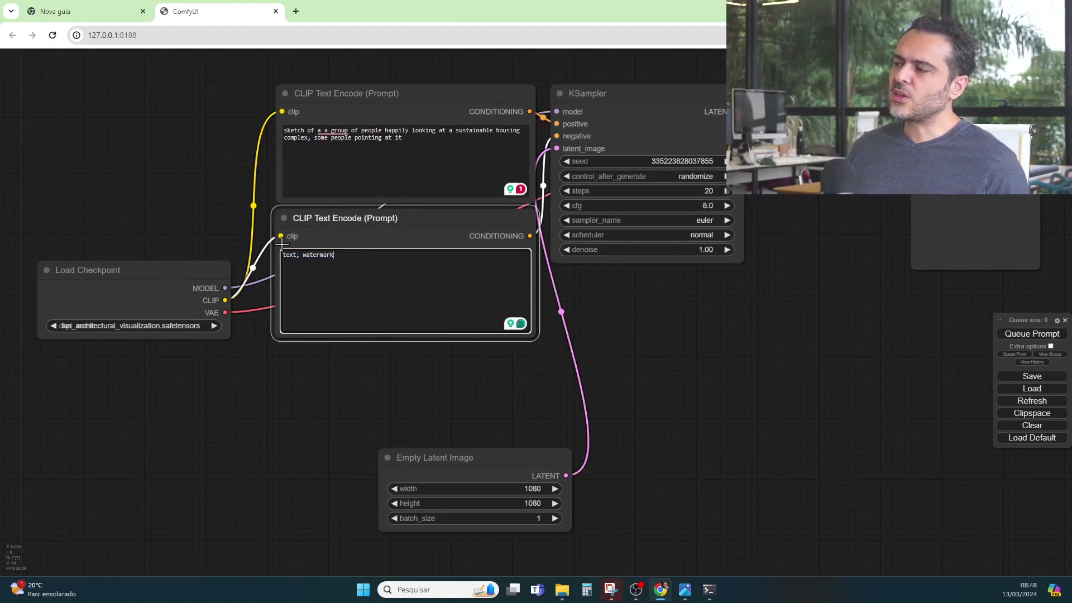
pyautogui.hotkey('ctrl', 'a')
pyautogui.click(452, 256)
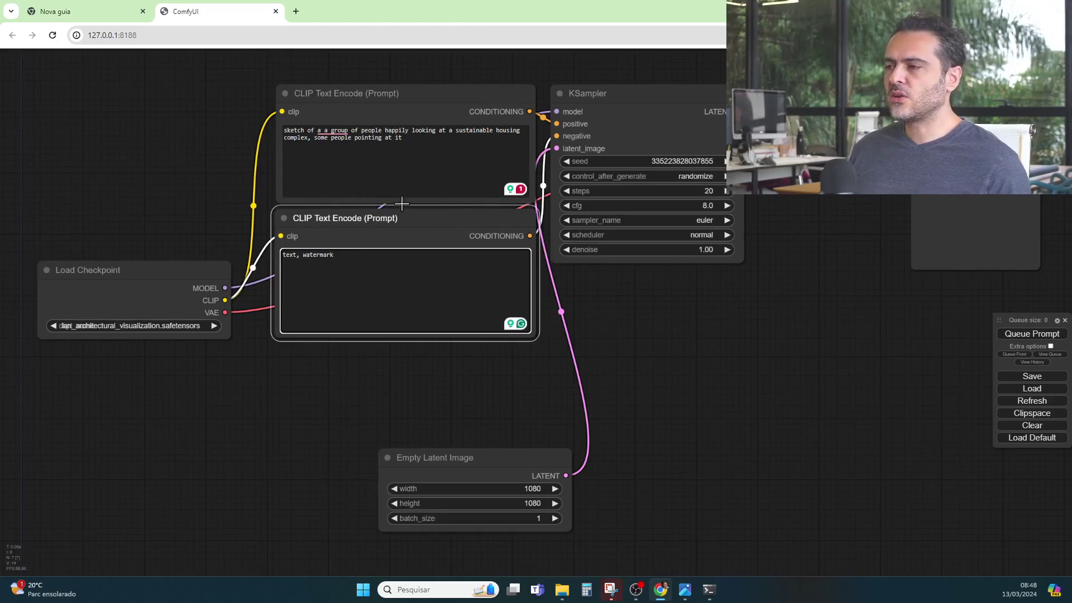
pyautogui.click(387, 150)
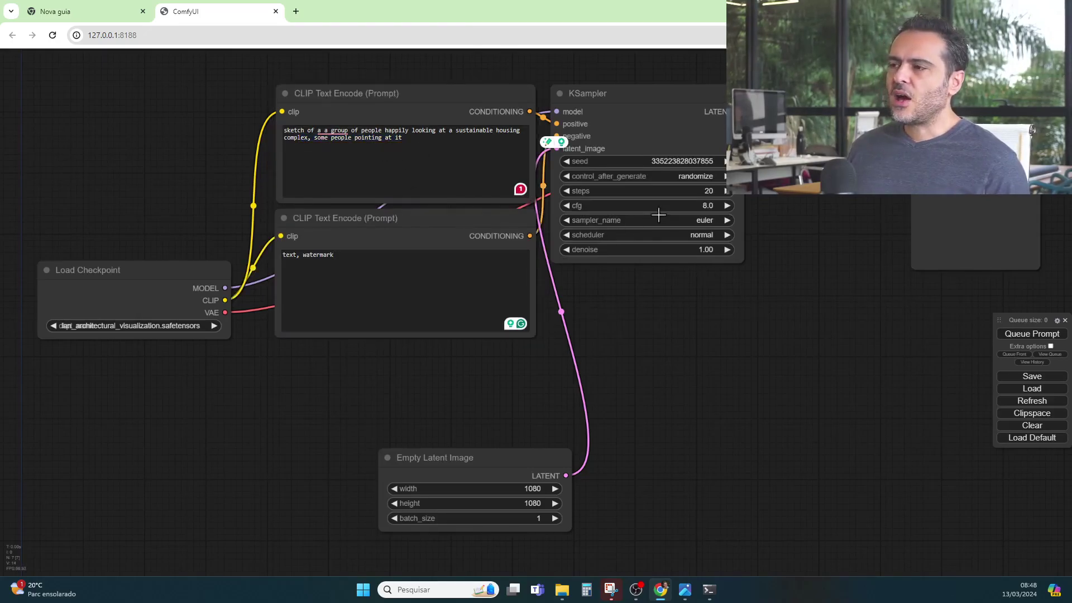
# Examine the KSampler settings and the VAE Decode and image output nodes that follow it
pyautogui.click(675, 124)
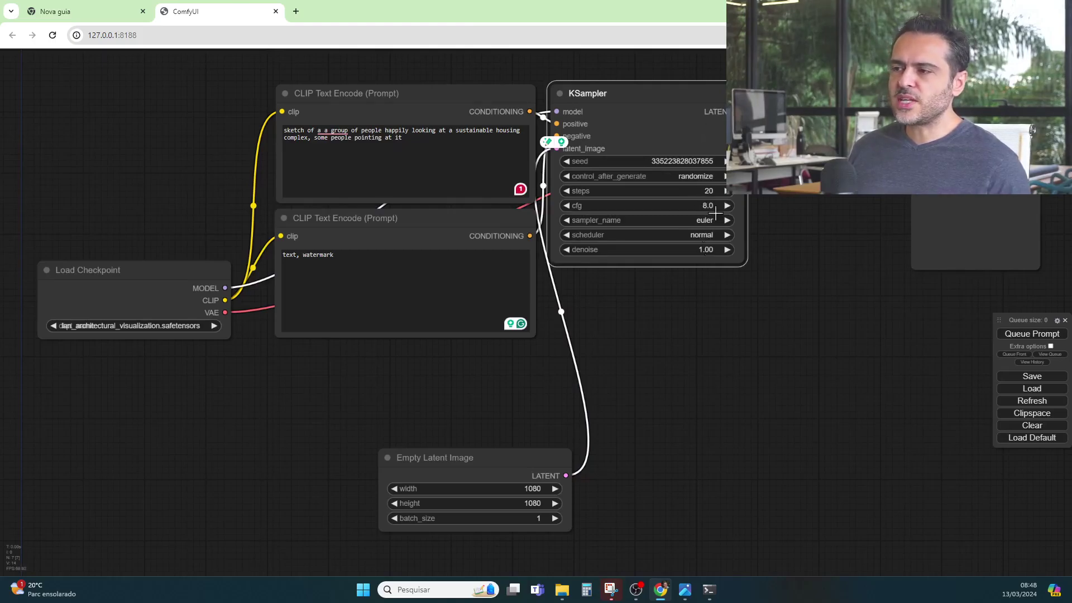
pyautogui.click(770, 167)
pyautogui.click(639, 120)
pyautogui.click(771, 168)
pyautogui.click(940, 196)
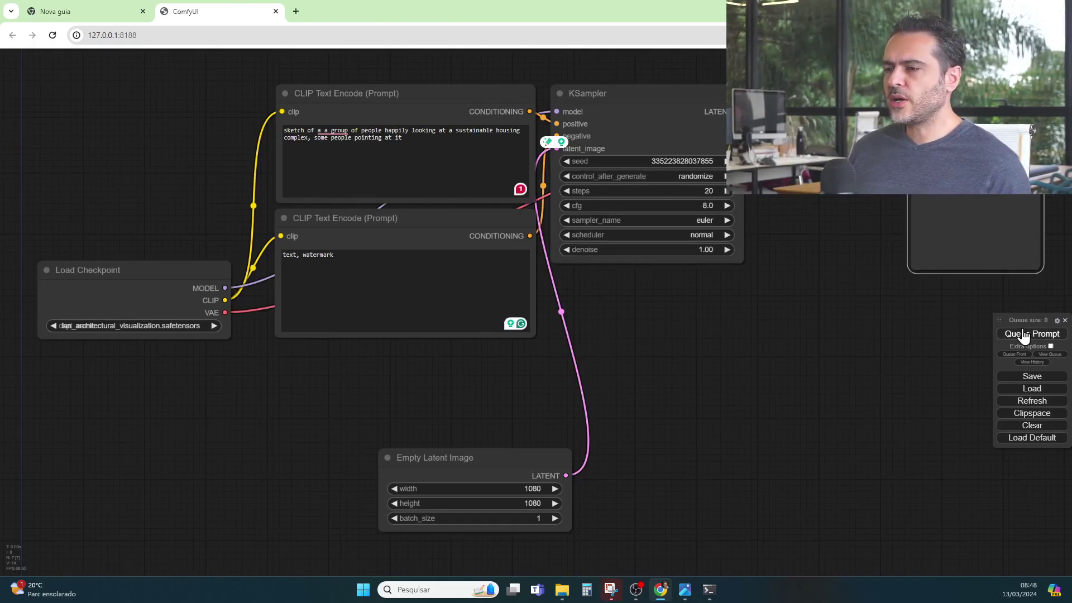
# Move the Empty Latent Image node closer beneath the negative prompt node and check its width value
pyautogui.moveTo(412, 465); pyautogui.dragTo(380, 405)
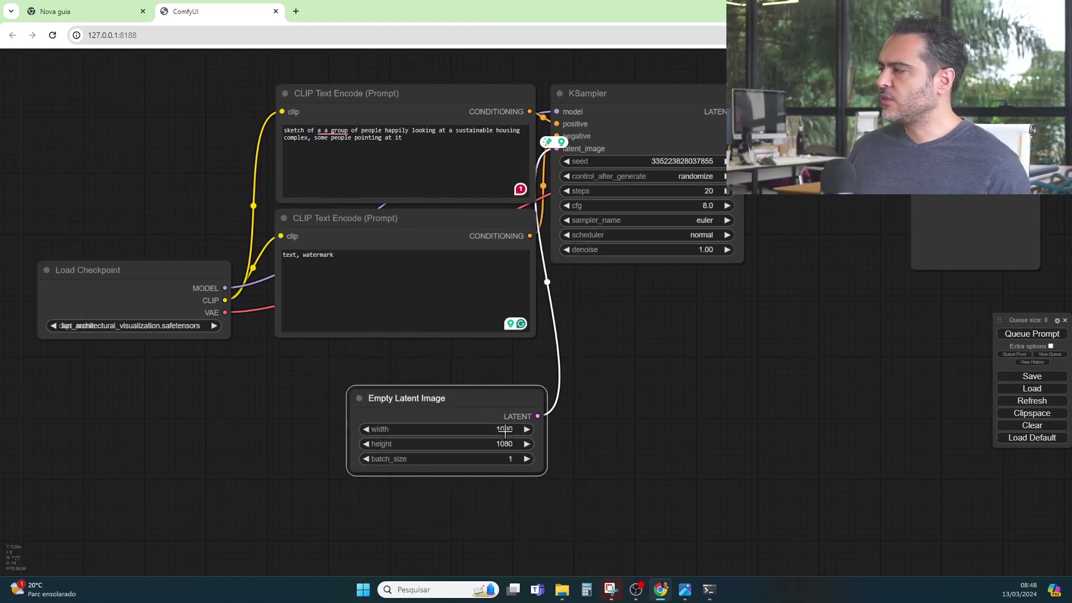
pyautogui.moveTo(500, 397); pyautogui.dragTo(527, 398)
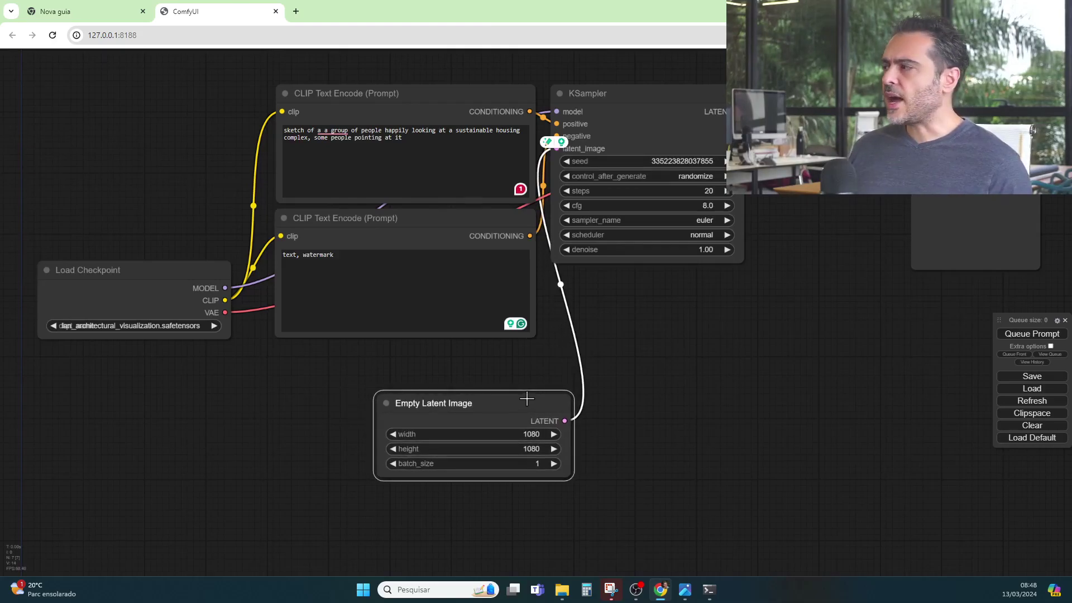
pyautogui.rightClick(527, 399)
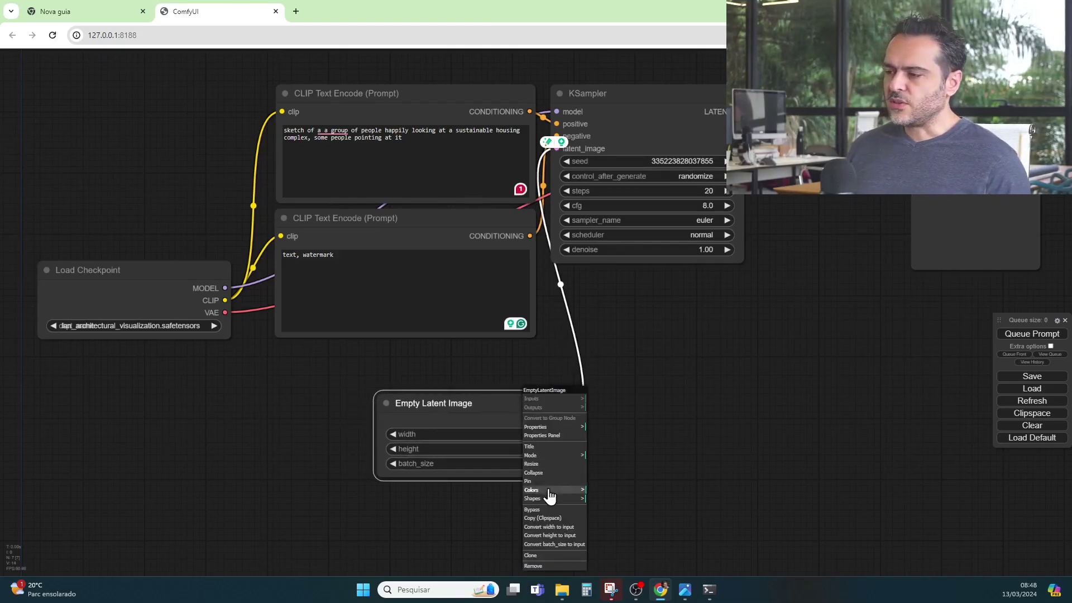
pyautogui.click(455, 435)
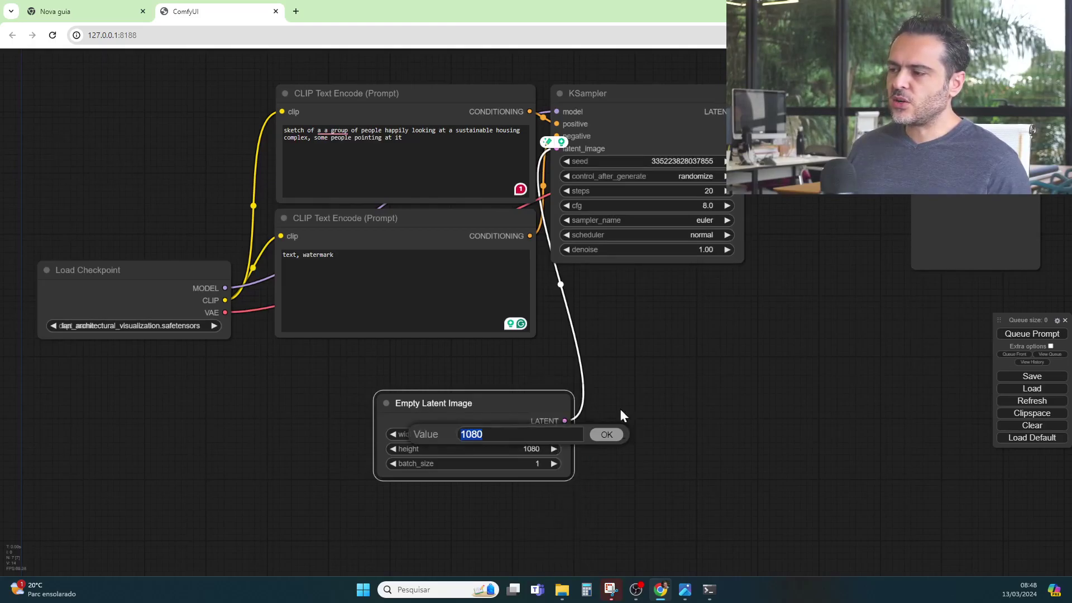
pyautogui.click(610, 437)
pyautogui.moveTo(396, 150); pyautogui.dragTo(307, 130)
# Delete the Empty Latent Image node from the workflow
pyautogui.click(506, 389)
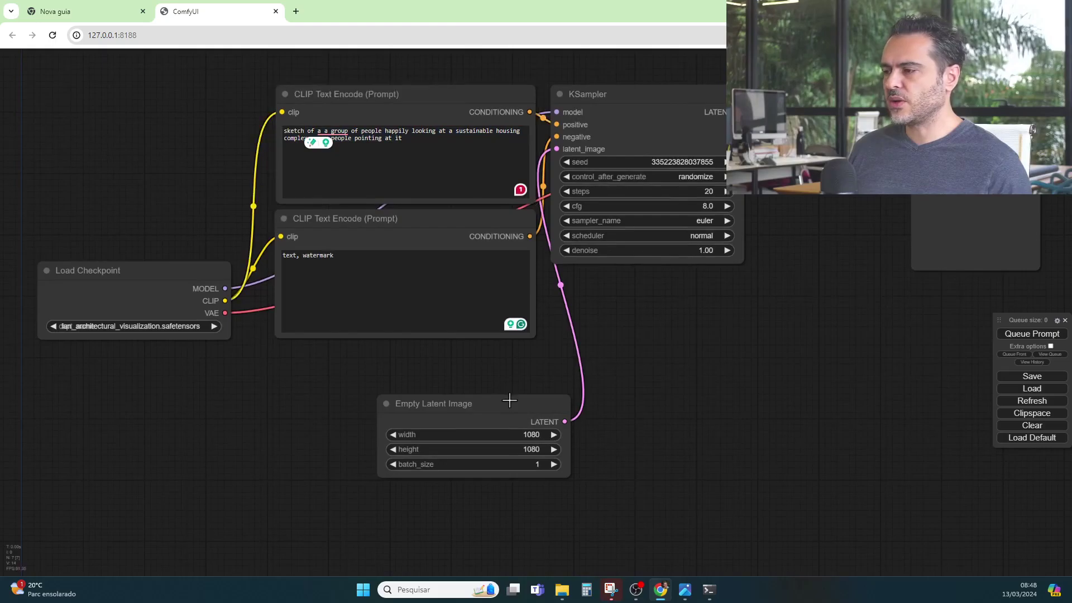
pyautogui.rightClick(512, 404)
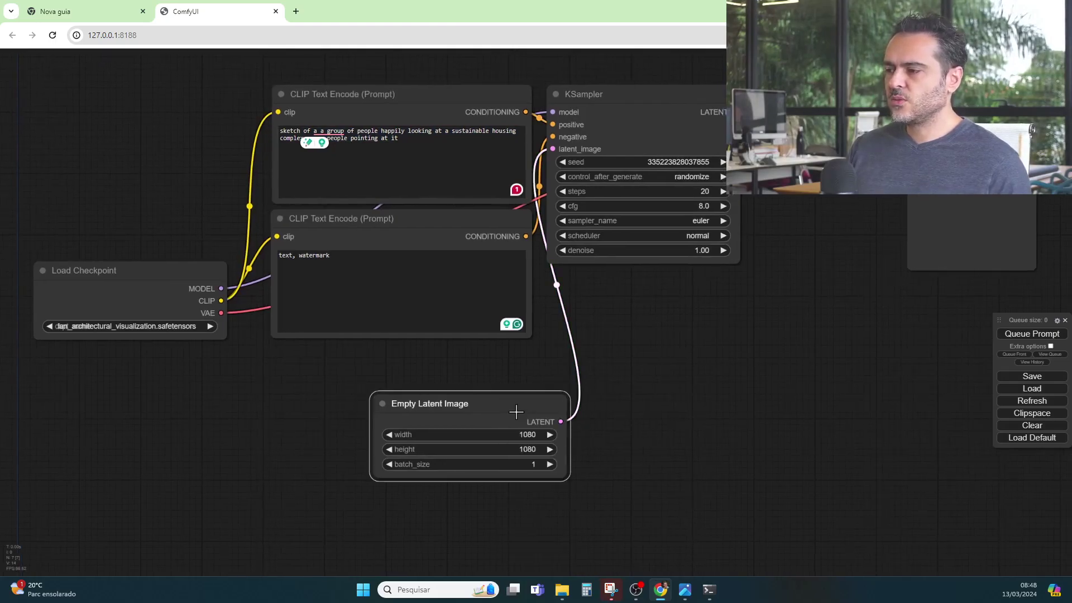
pyautogui.press('Delete')
# Add a Load Image node to the workflow and place it beneath the Load Checkpoint node
pyautogui.rightClick(360, 413)
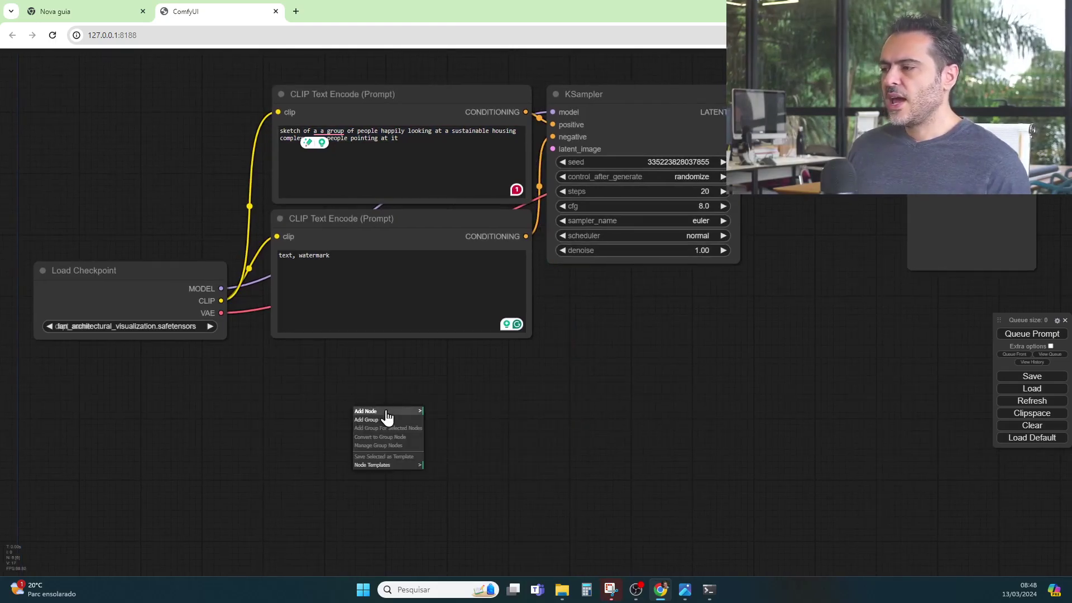
pyautogui.scroll(8, 386, 444)
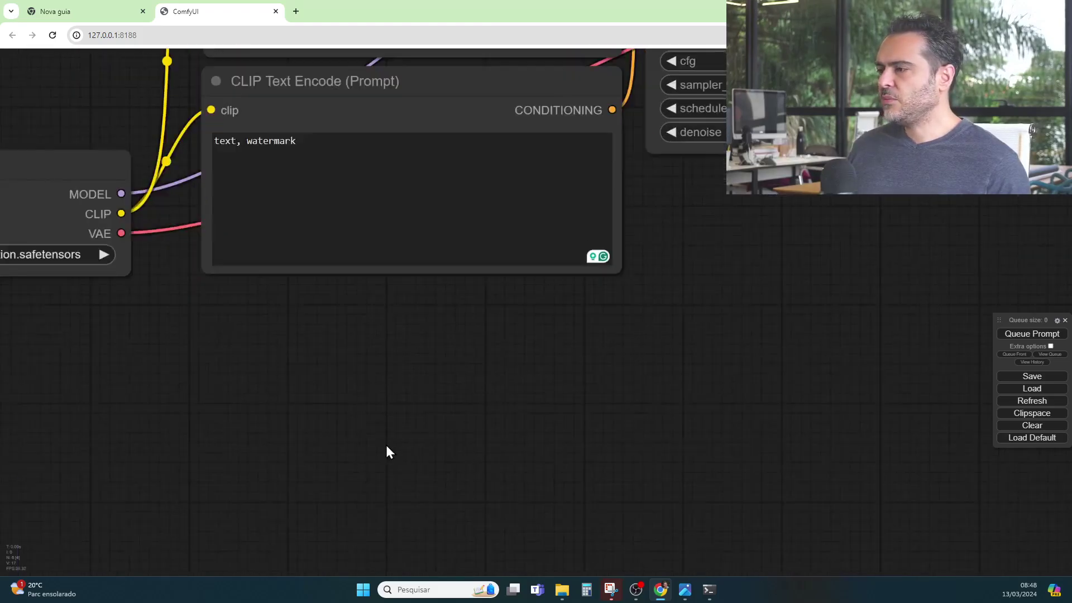
pyautogui.rightClick(406, 378)
pyautogui.click(446, 379)
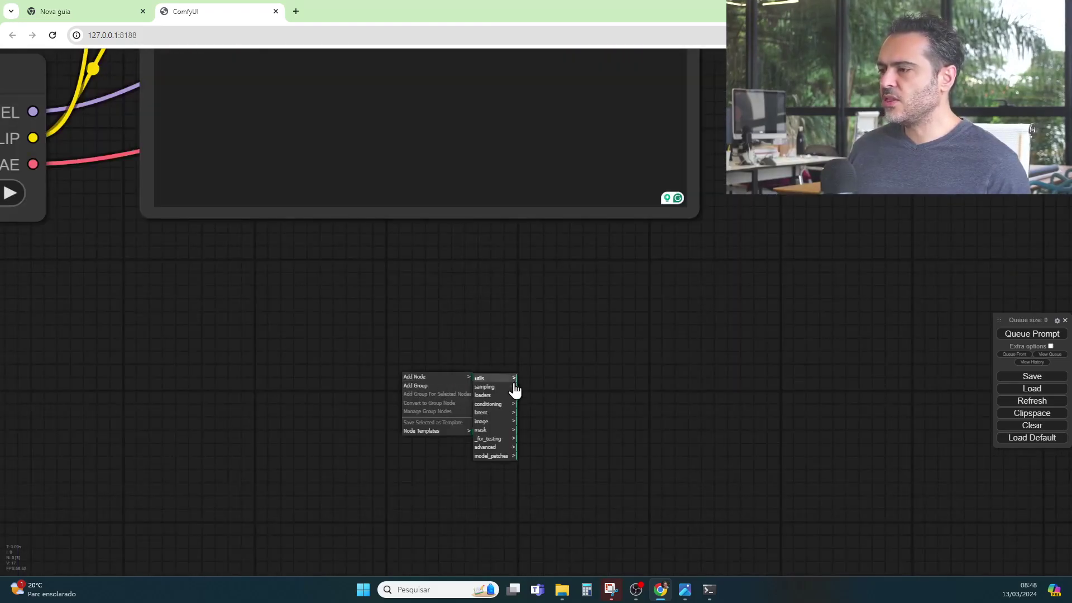
pyautogui.click(513, 427)
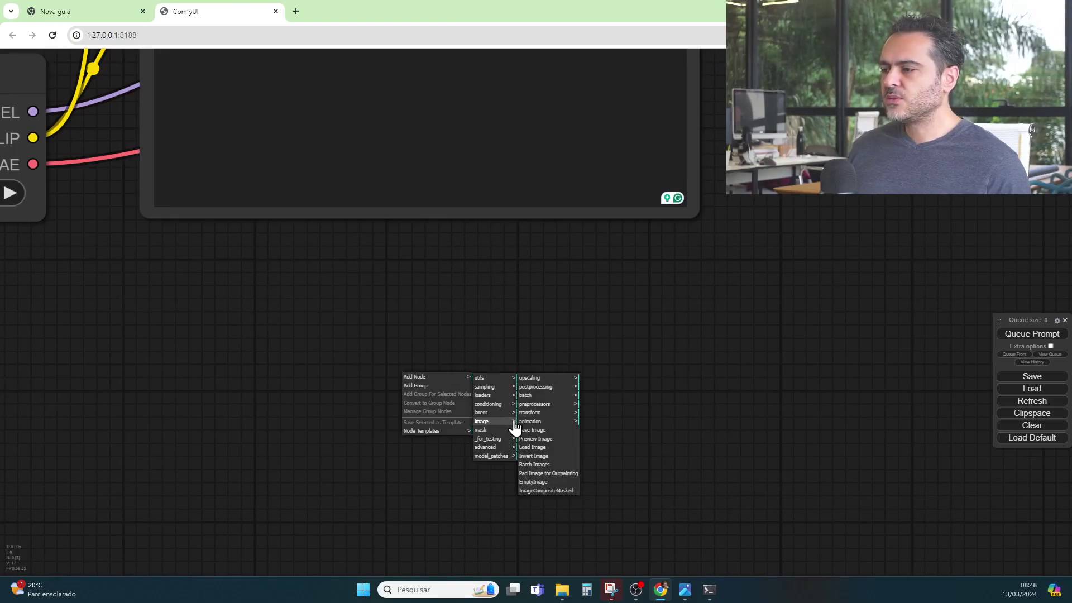
pyautogui.click(549, 448)
pyautogui.scroll(-7, 561, 371)
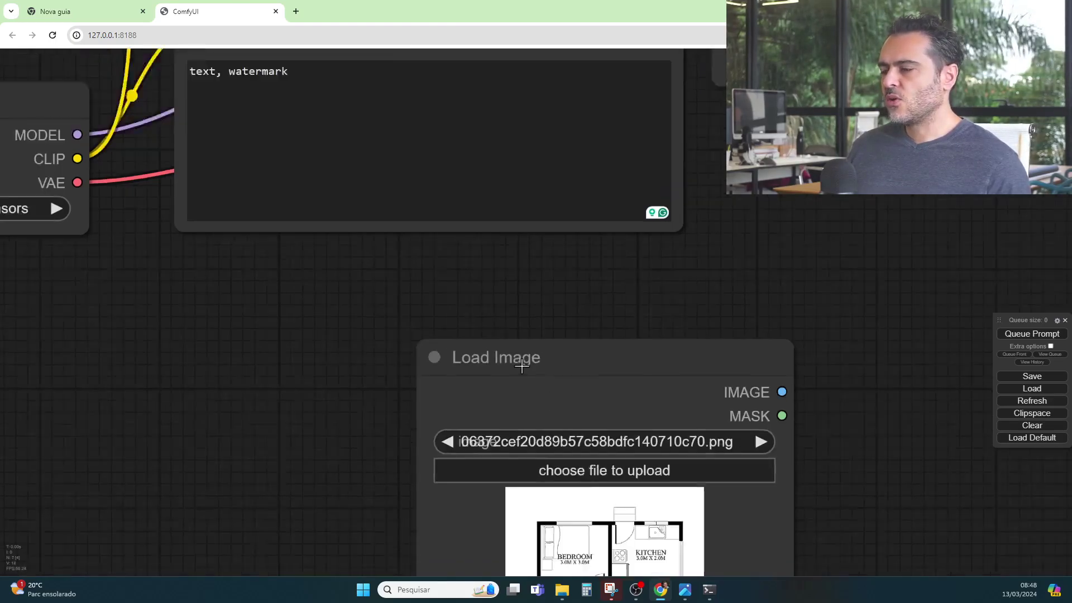
pyautogui.moveTo(563, 370); pyautogui.dragTo(228, 342)
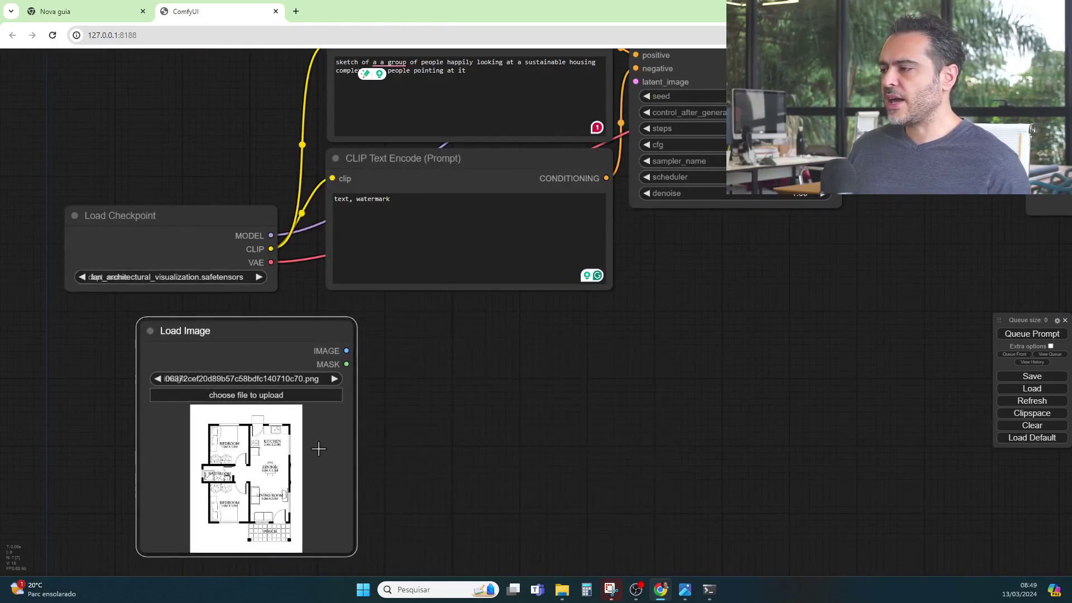
# Load the black-and-white living room interior sketch into the Load Image node and align the node beneath Load Checkpoint
pyautogui.click(270, 396)
pyautogui.doubleClick(157, 88)
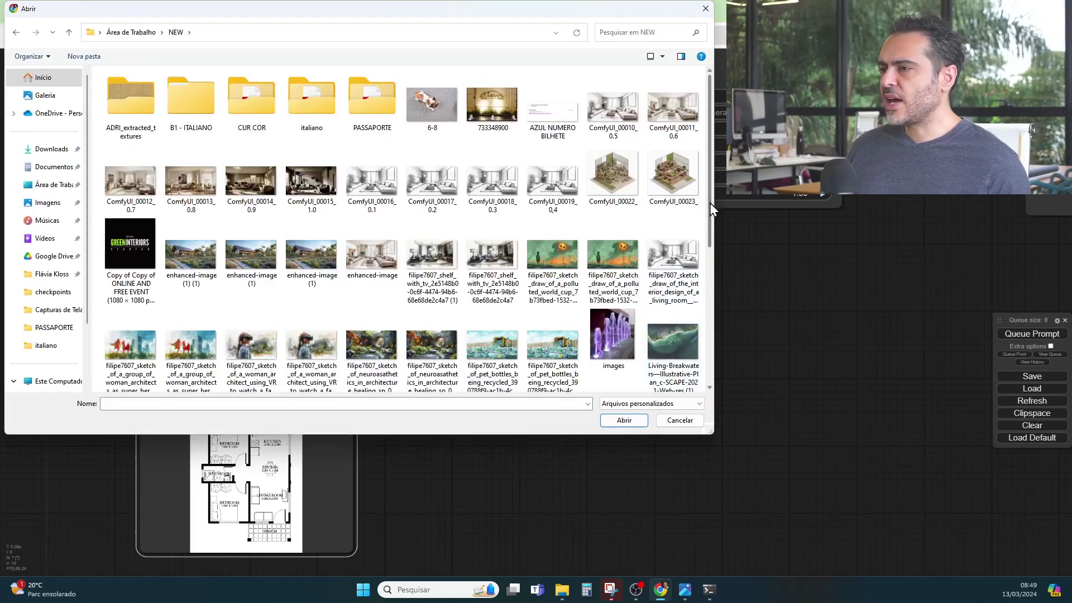
pyautogui.moveTo(708, 203); pyautogui.dragTo(698, 293)
pyautogui.doubleClick(664, 109)
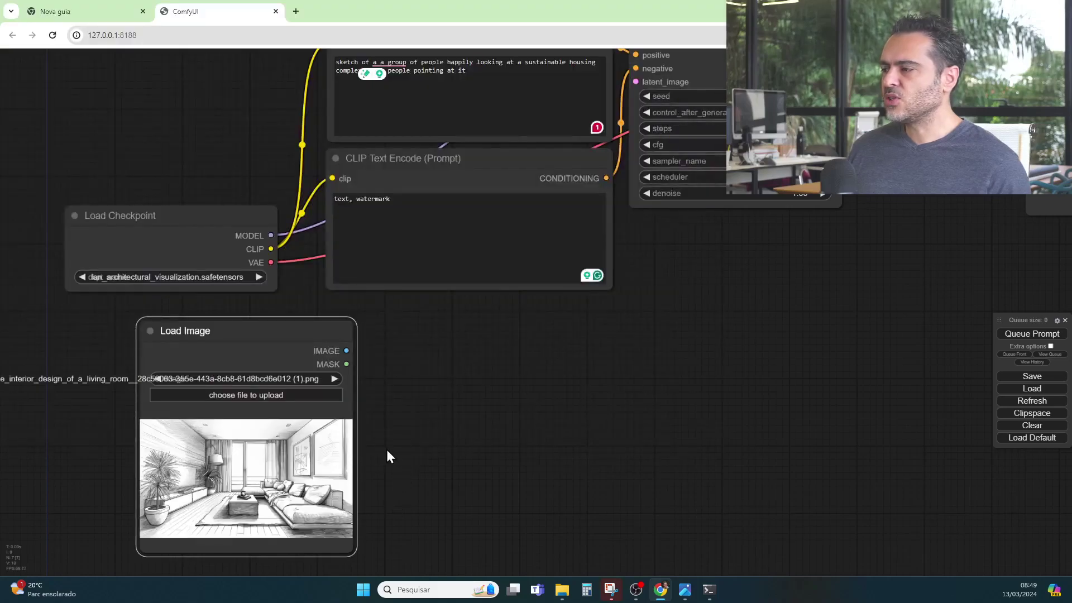
pyautogui.moveTo(290, 335); pyautogui.dragTo(217, 343)
pyautogui.scroll(-3, 357, 378)
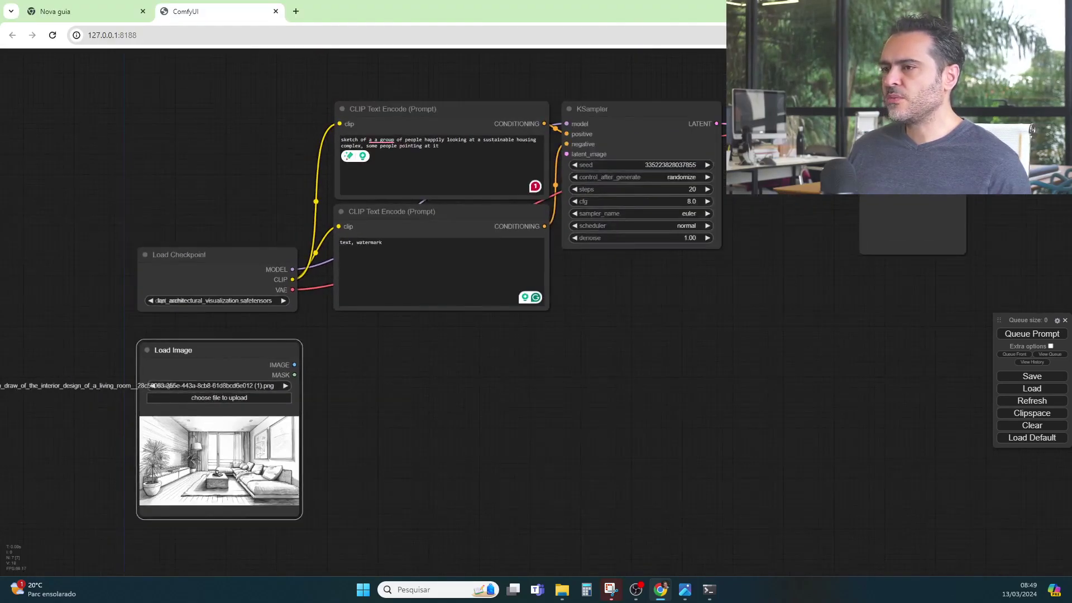
pyautogui.scroll(3, 248, 398)
pyautogui.scroll(-1, 279, 364)
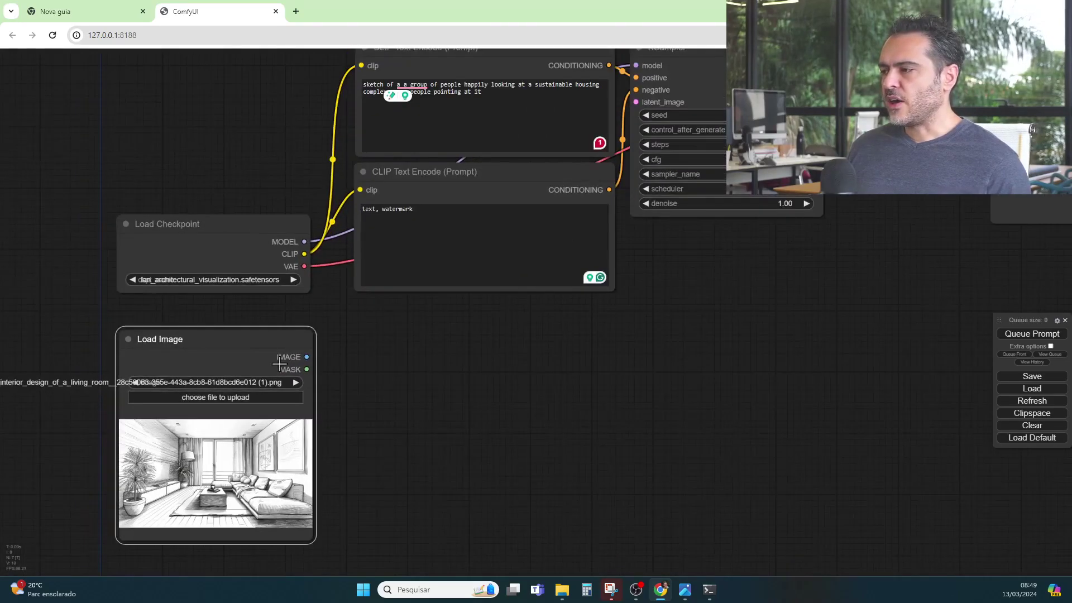
pyautogui.scroll(-1, 280, 364)
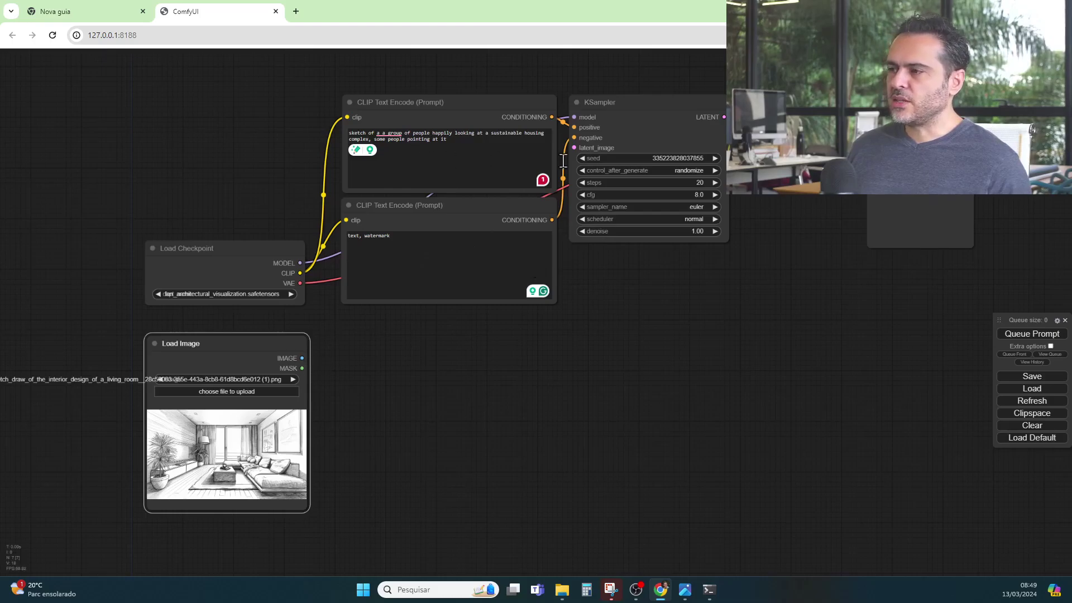
# Add a VAE Encode node from the latent category and place it beside the Load Image node, beneath the negative prompt
pyautogui.scroll(2, 367, 334)
pyautogui.rightClick(373, 352)
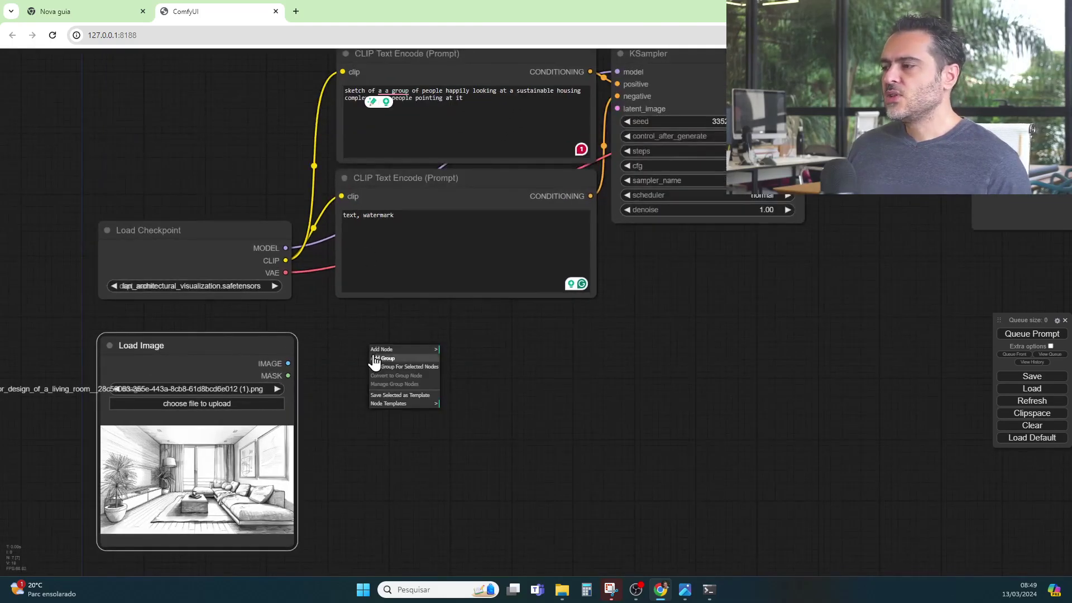
pyautogui.click(408, 349)
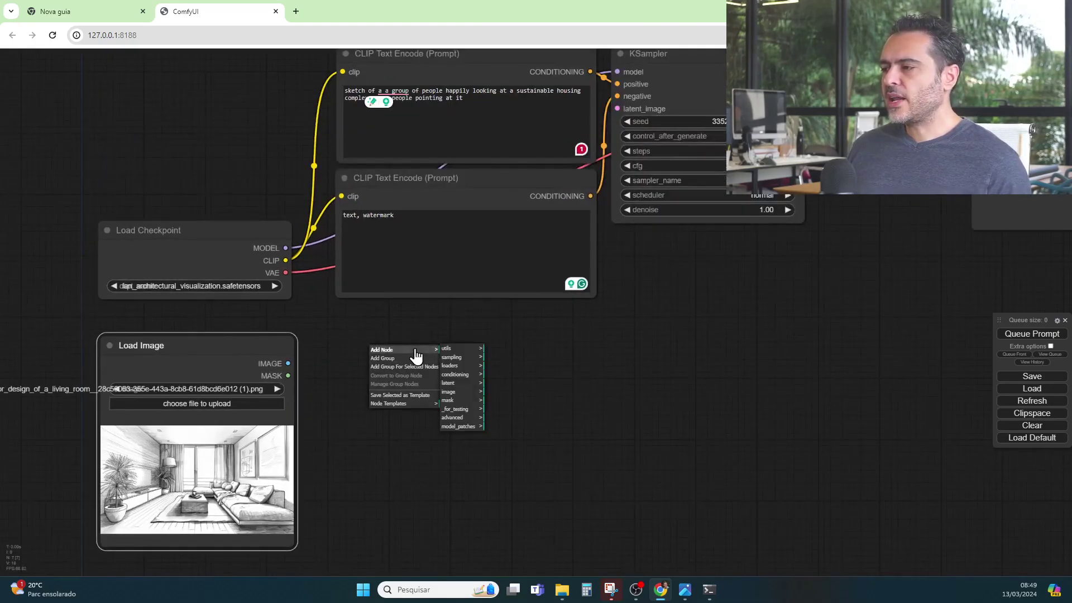
pyautogui.click(462, 383)
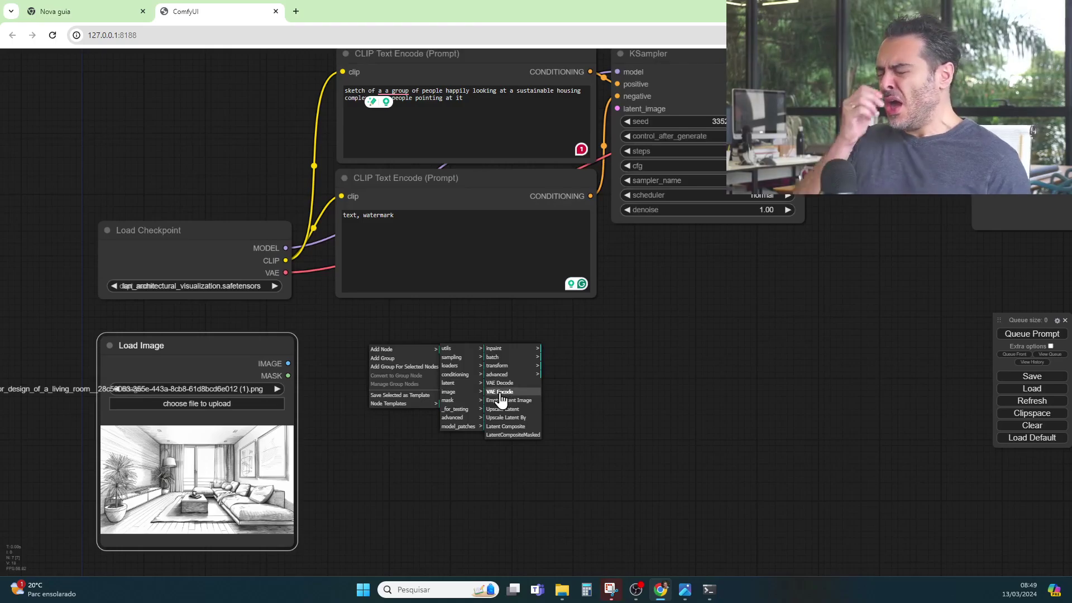
pyautogui.click(502, 391)
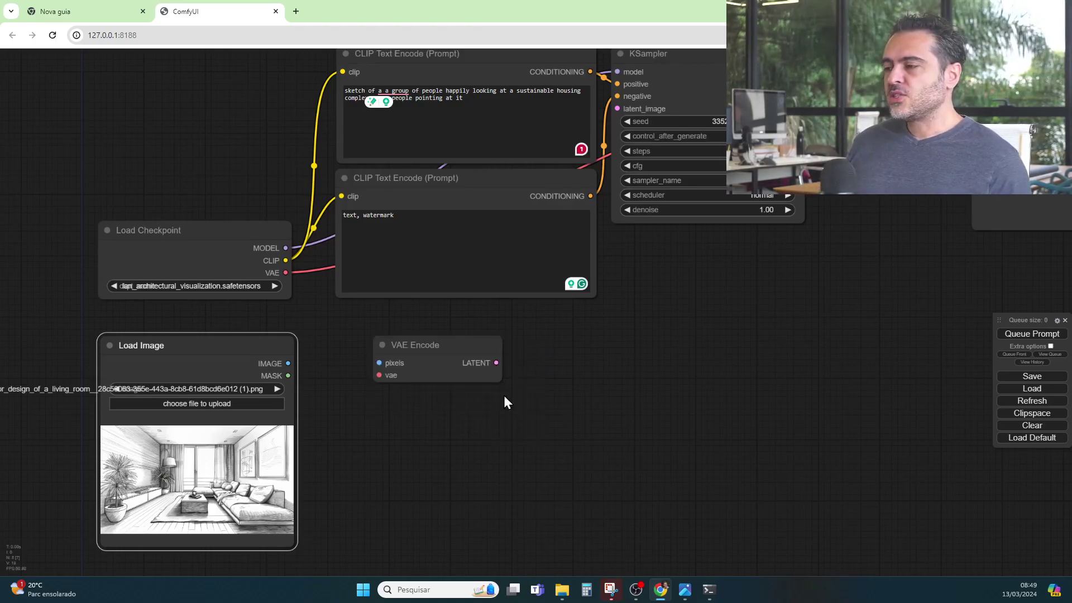
pyautogui.click(445, 353)
pyautogui.moveTo(445, 352)
pyautogui.mouseDown()
pyautogui.moveTo(434, 347)
pyautogui.moveTo(442, 377)
pyautogui.moveTo(434, 367)
pyautogui.mouseUp()
pyautogui.moveTo(629, 343); pyautogui.dragTo(578, 365)
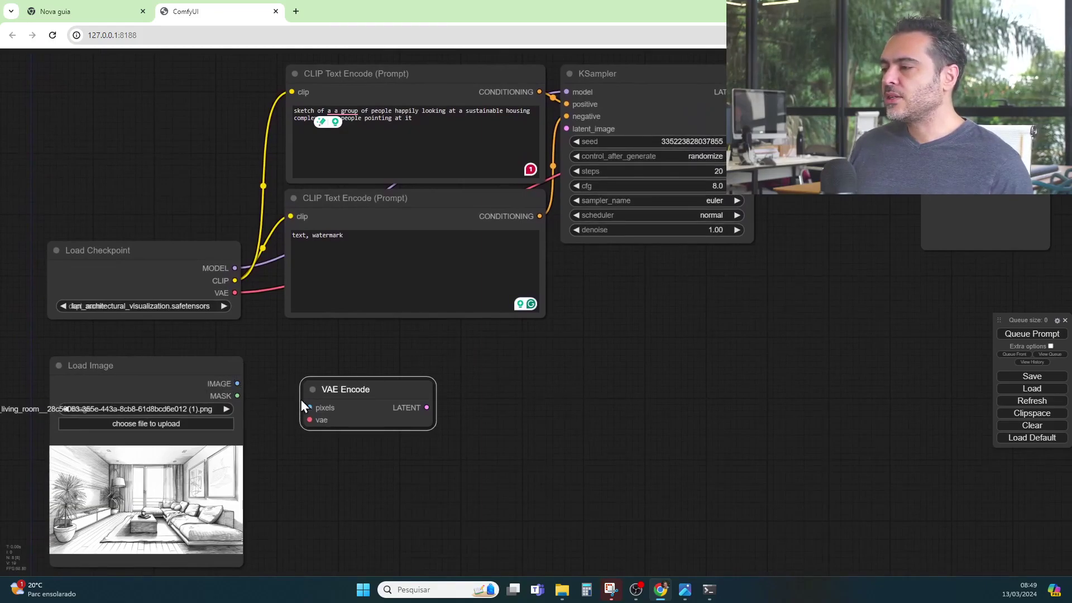
# Connect Load Image's IMAGE to VAE Encode's pixels, the checkpoint's VAE to its vae, and its LATENT to the KSampler's latent_image
pyautogui.moveTo(237, 383); pyautogui.dragTo(310, 407)
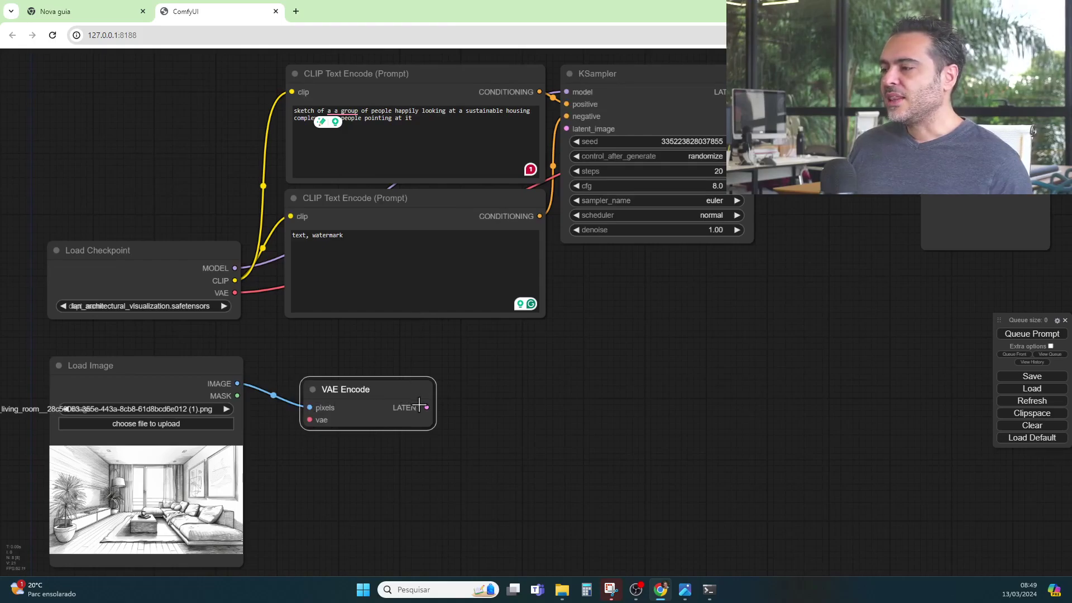
pyautogui.moveTo(427, 408); pyautogui.dragTo(567, 129)
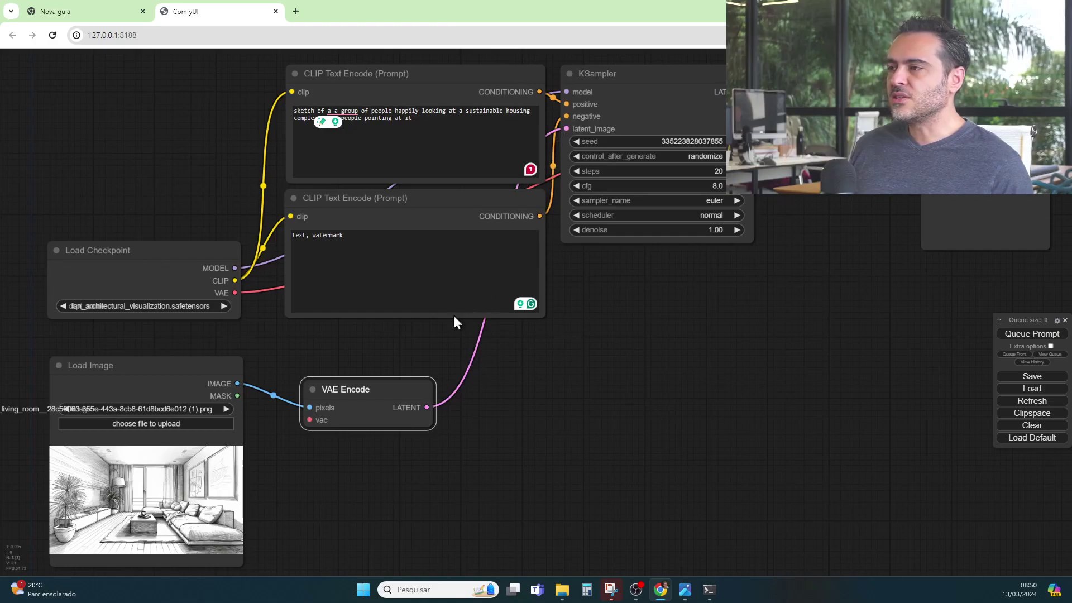
pyautogui.moveTo(623, 121)
pyautogui.mouseDown()
pyautogui.moveTo(634, 142)
pyautogui.moveTo(625, 124)
pyautogui.mouseUp()
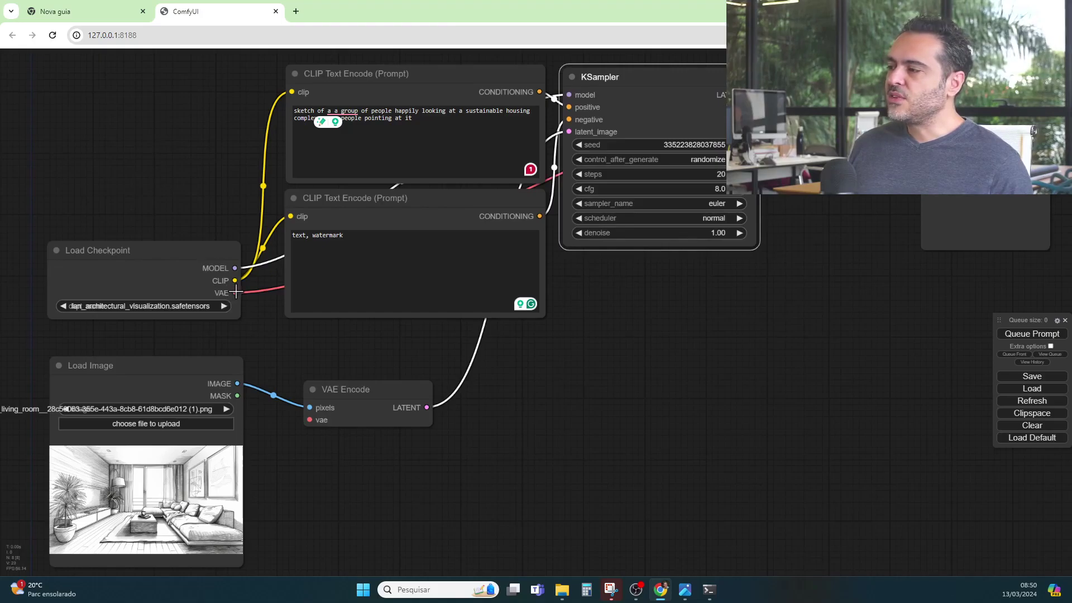
pyautogui.moveTo(235, 292); pyautogui.dragTo(310, 420)
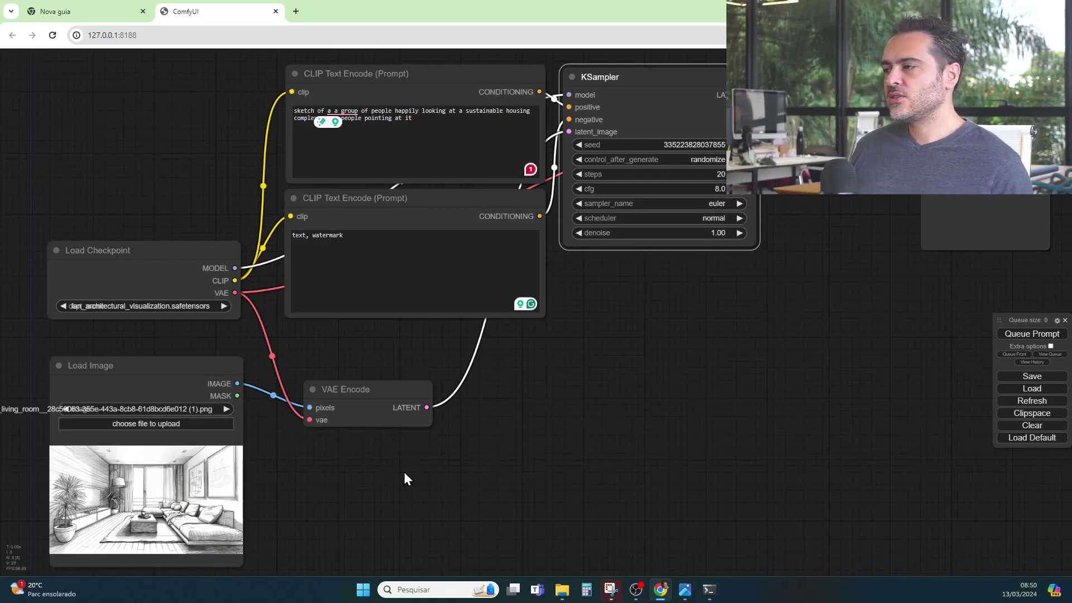
# Set the KSampler to 30 steps, sampler dpmpp_3m_sde_gpu, scheduler karras and denoise 0.55
pyautogui.click(721, 176)
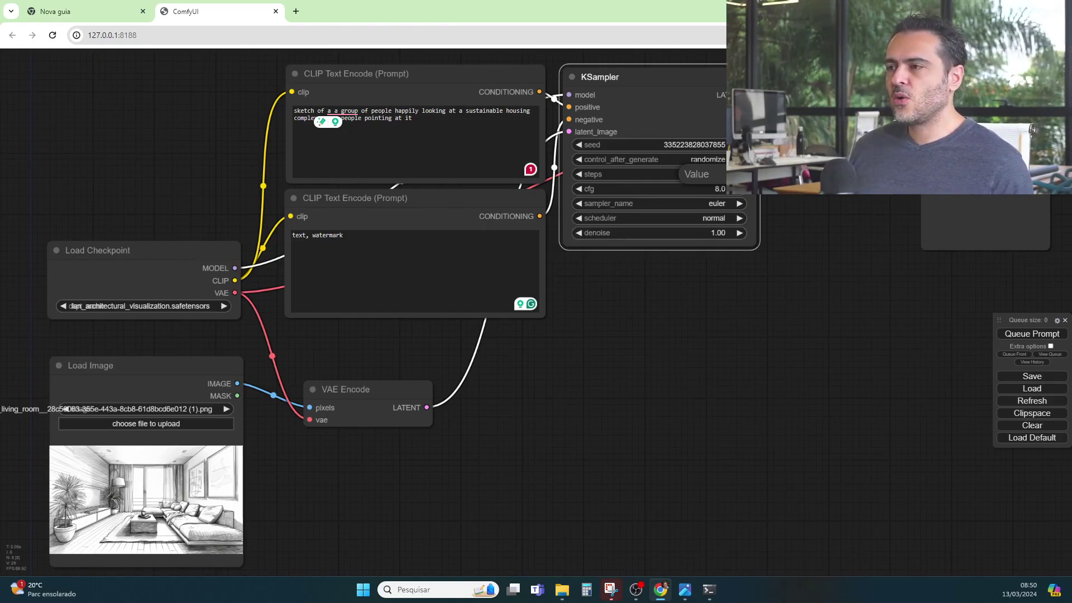
pyautogui.press('Return')
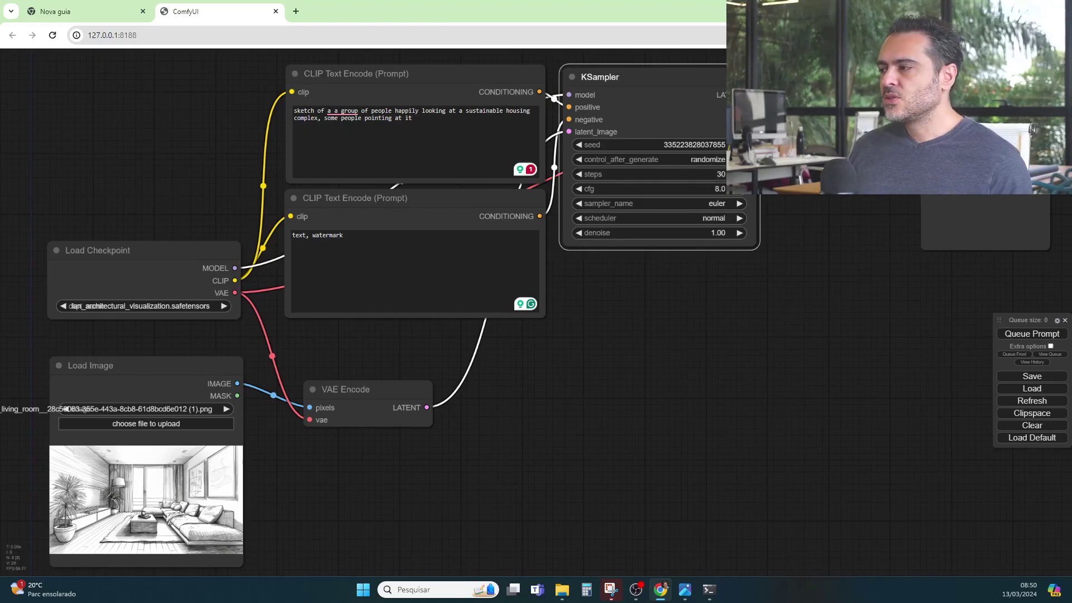
pyautogui.click(728, 203)
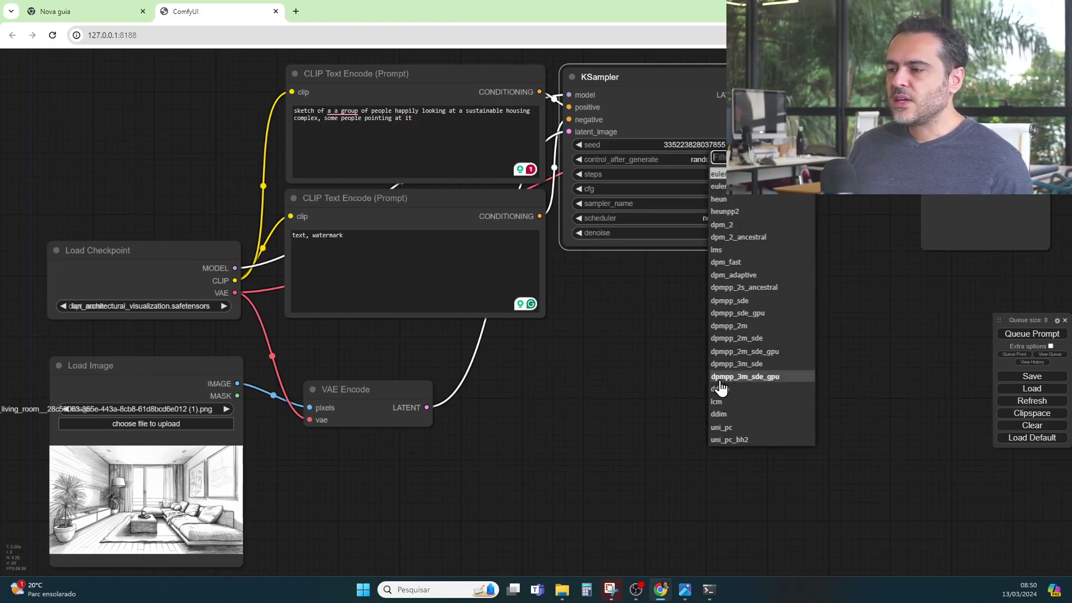
pyautogui.click(753, 377)
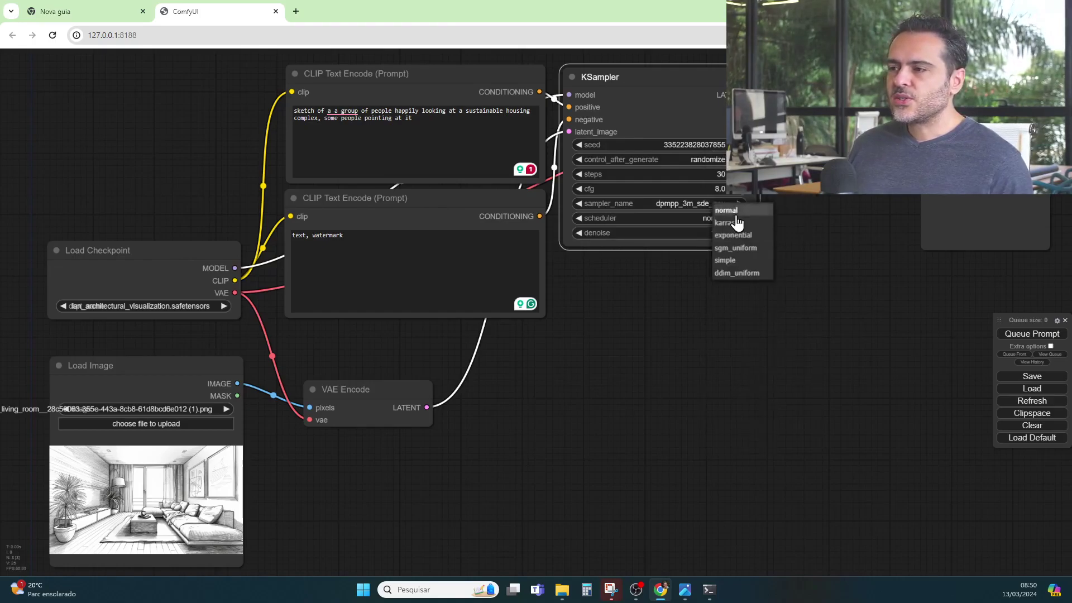
pyautogui.click(726, 223)
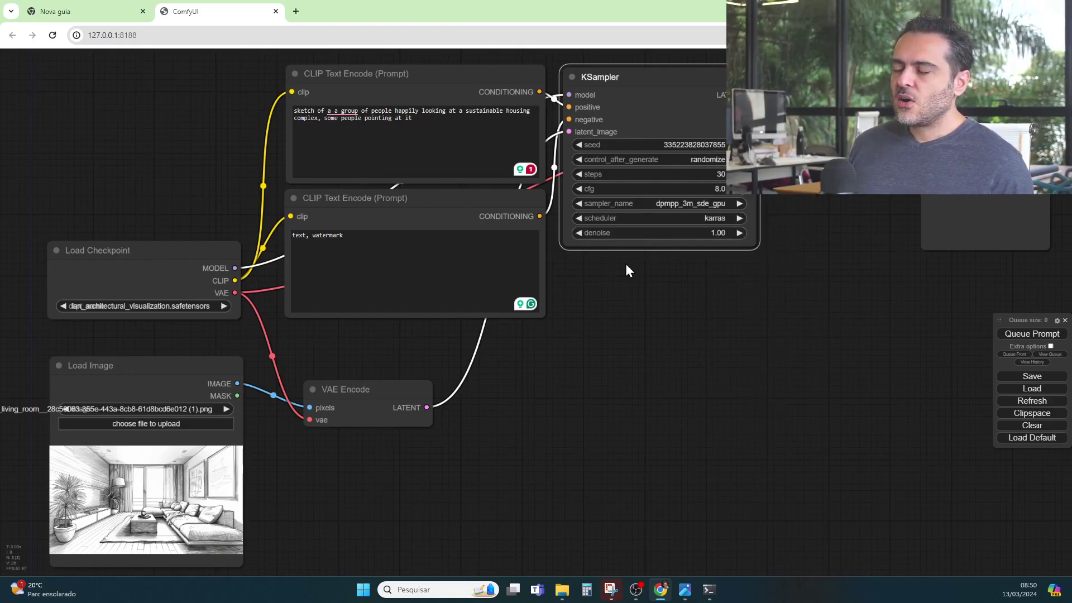
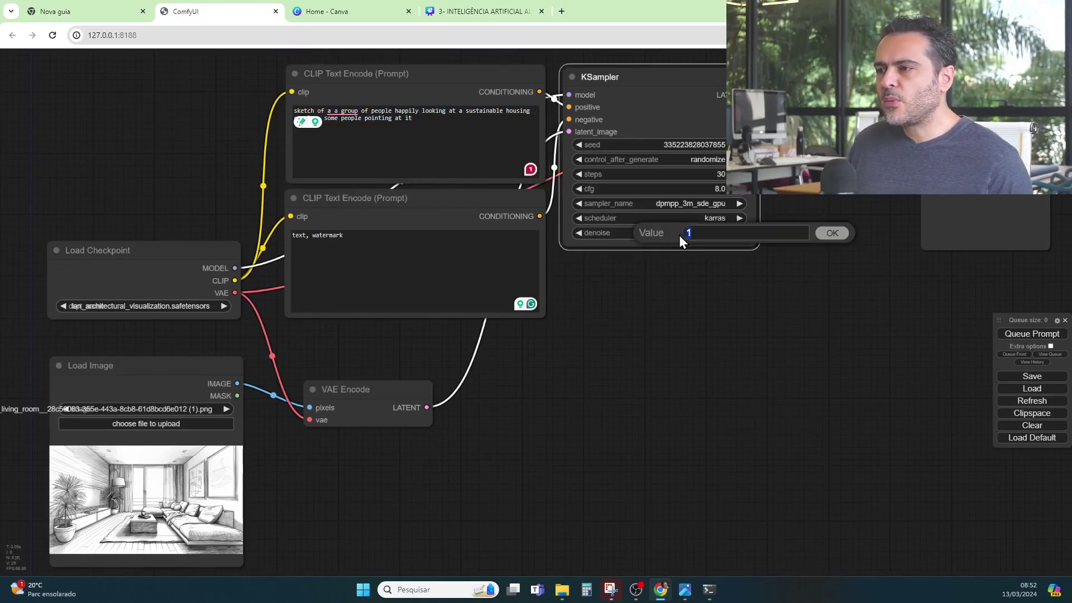
pyautogui.write('0.55')
pyautogui.press('Return')
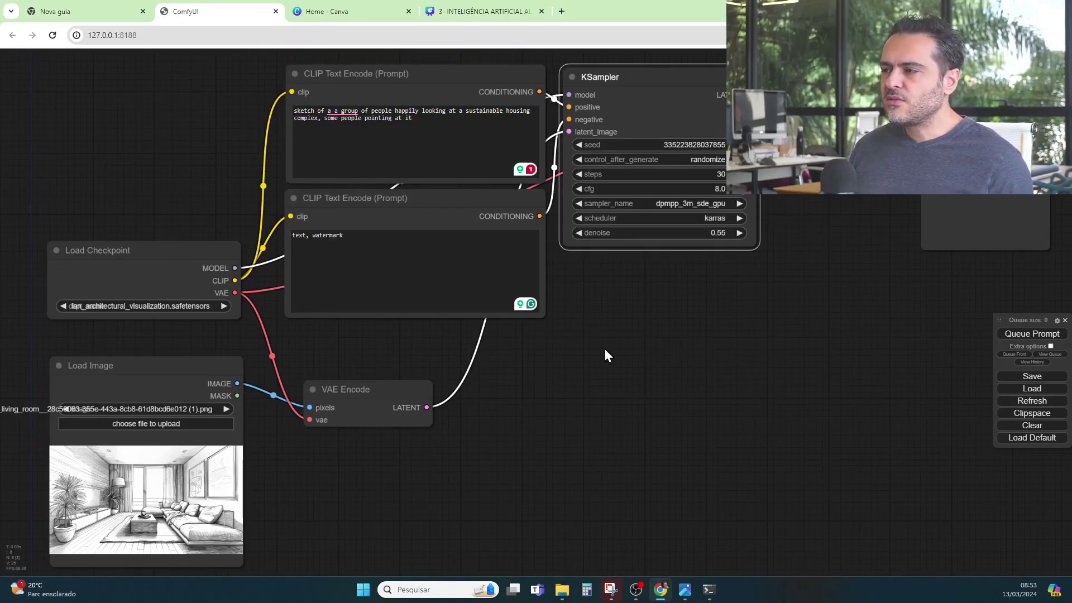
# Replace the positive prompt with "a living room, realism, natural light"
pyautogui.click(416, 120)
pyautogui.hotkey('ctrl', 'a')
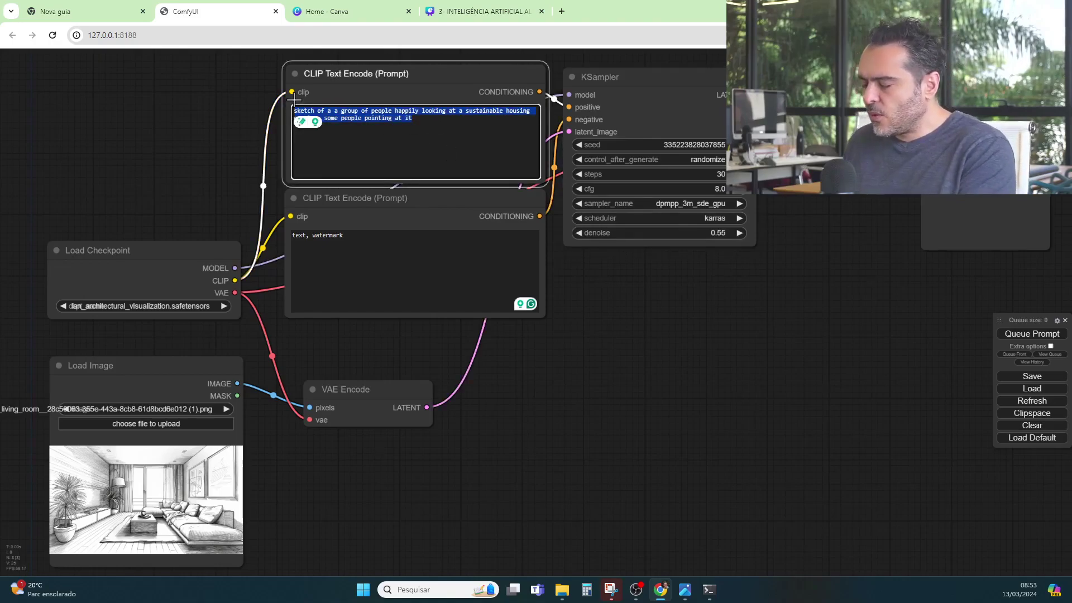
pyautogui.write('a r')
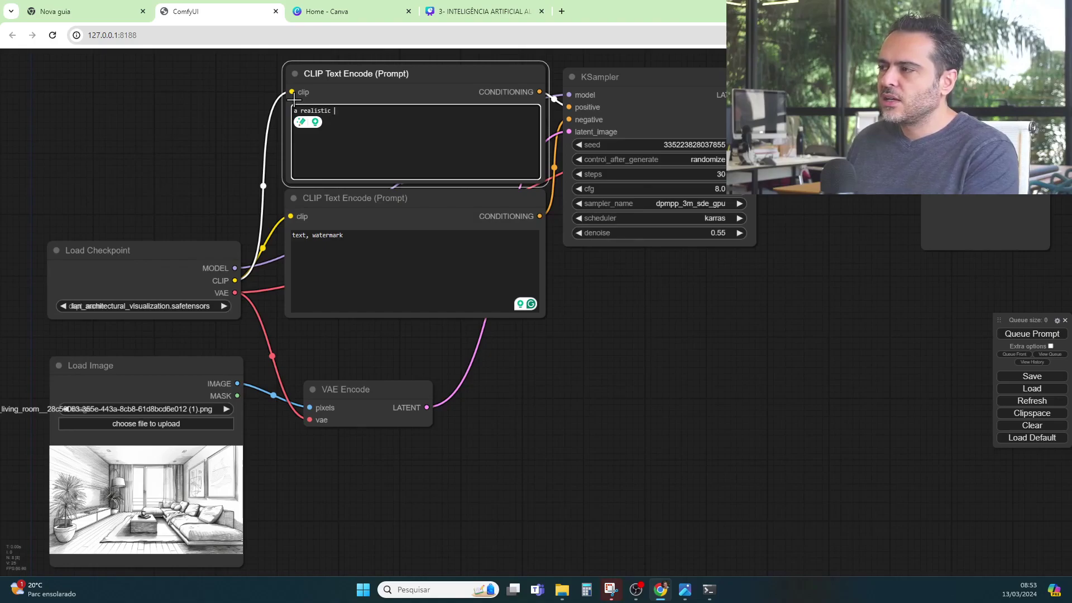
pyautogui.write('ealistic')
pyautogui.hotkey('ctrl', 'a')
pyautogui.write('a ')
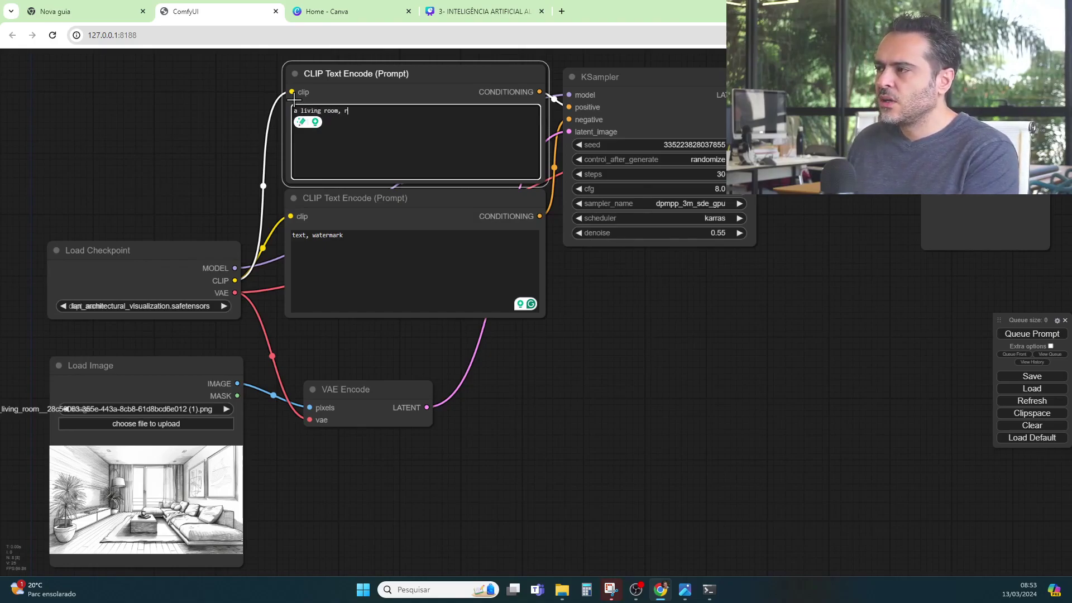
pyautogui.write('living room, realist')
pyautogui.press('BackSpace')
pyautogui.write('m, natural light')
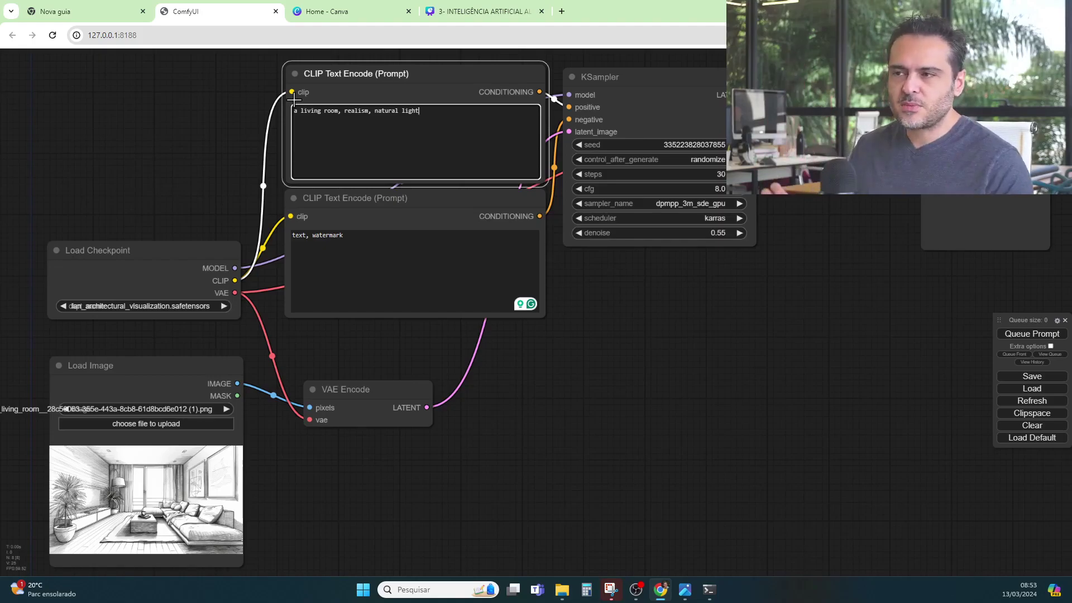
pyautogui.moveTo(438, 129); pyautogui.dragTo(270, 116)
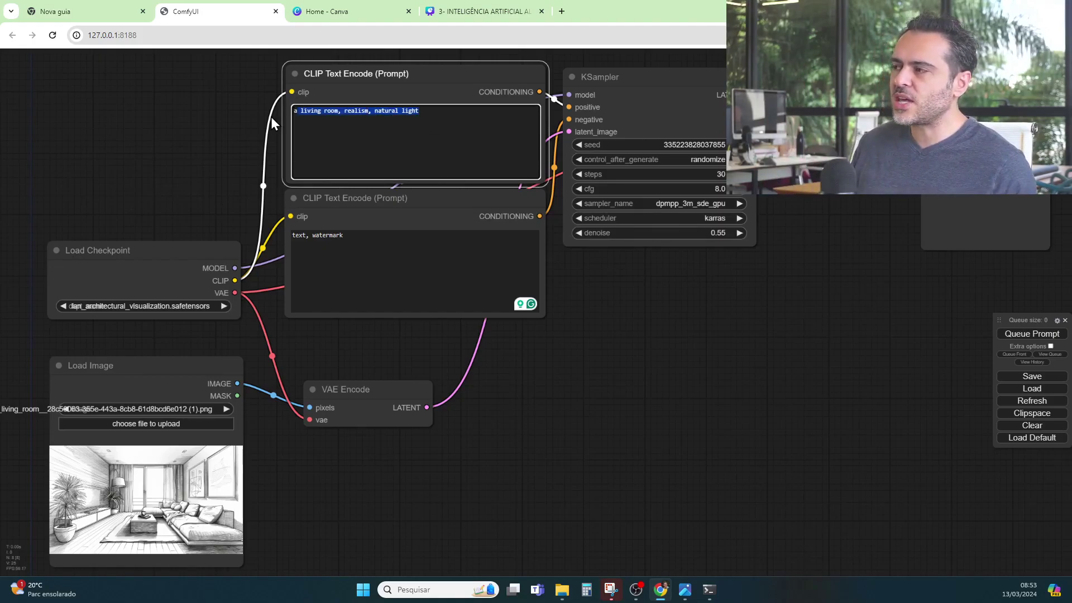
pyautogui.click(416, 144)
pyautogui.click(710, 383)
pyautogui.click(682, 383)
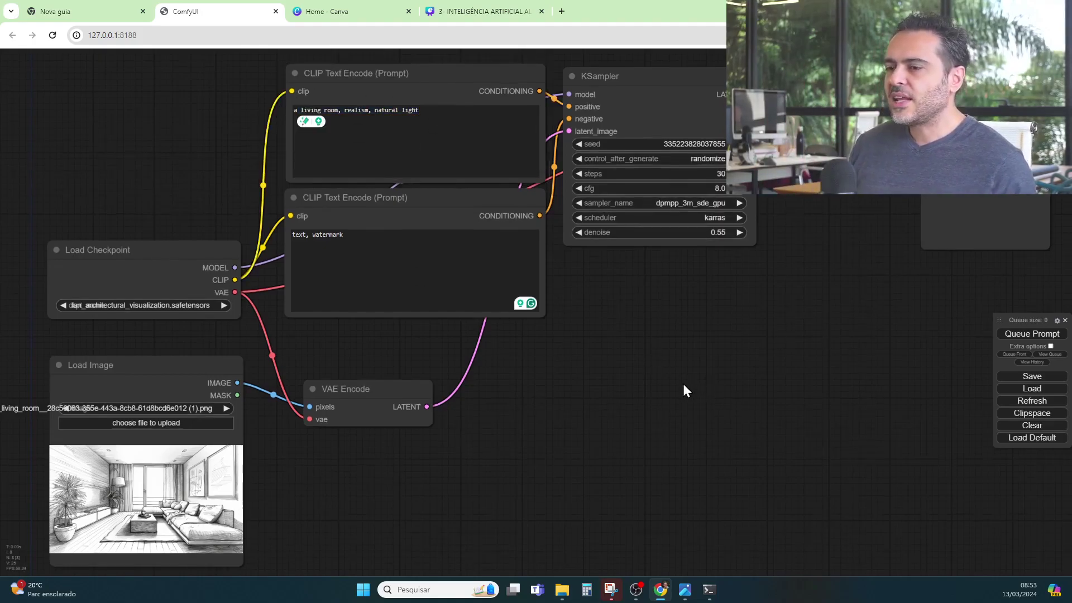
# Switch the Load Checkpoint model to epicrealism_naturalSinRC1VAE.safetensors
pyautogui.click(222, 307)
pyautogui.click(215, 306)
pyautogui.click(359, 357)
pyautogui.click(215, 311)
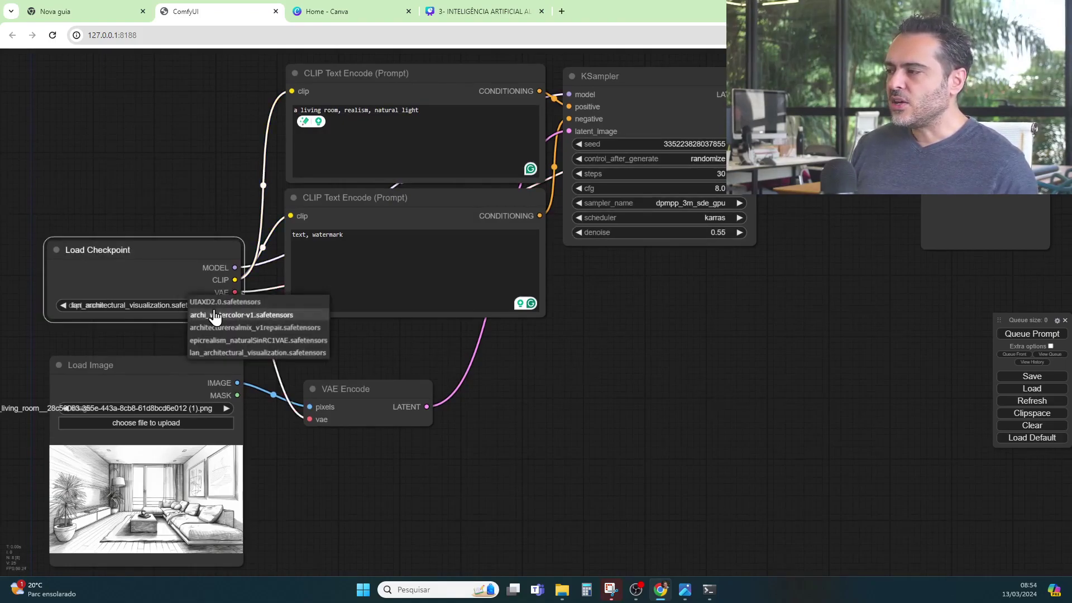
pyautogui.click(245, 345)
pyautogui.click(639, 419)
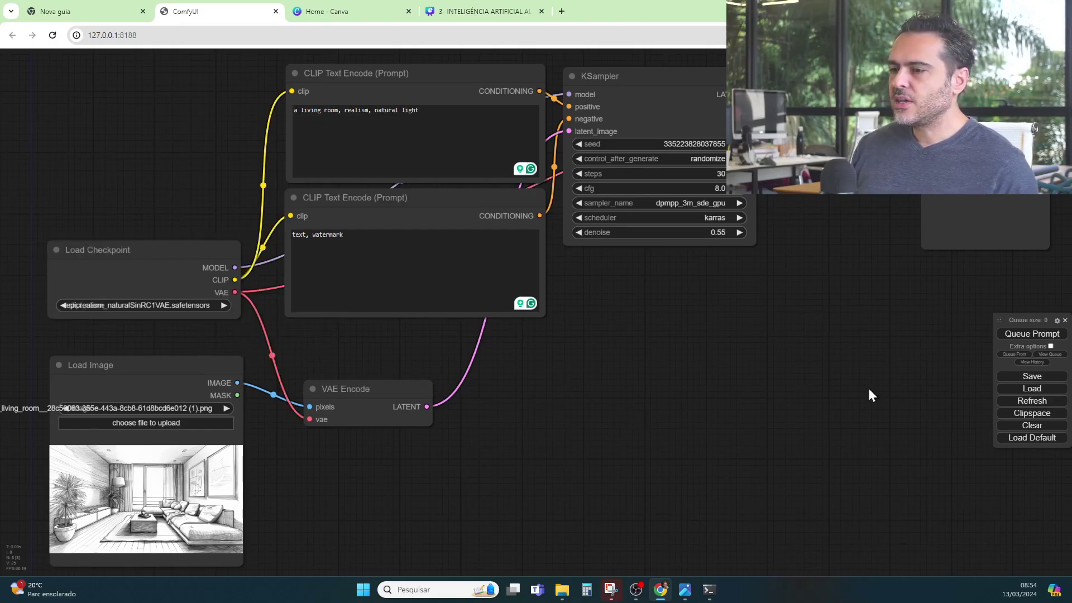
# Queue the prompt to generate the image and follow the progress on the KSampler node
pyautogui.click(1030, 334)
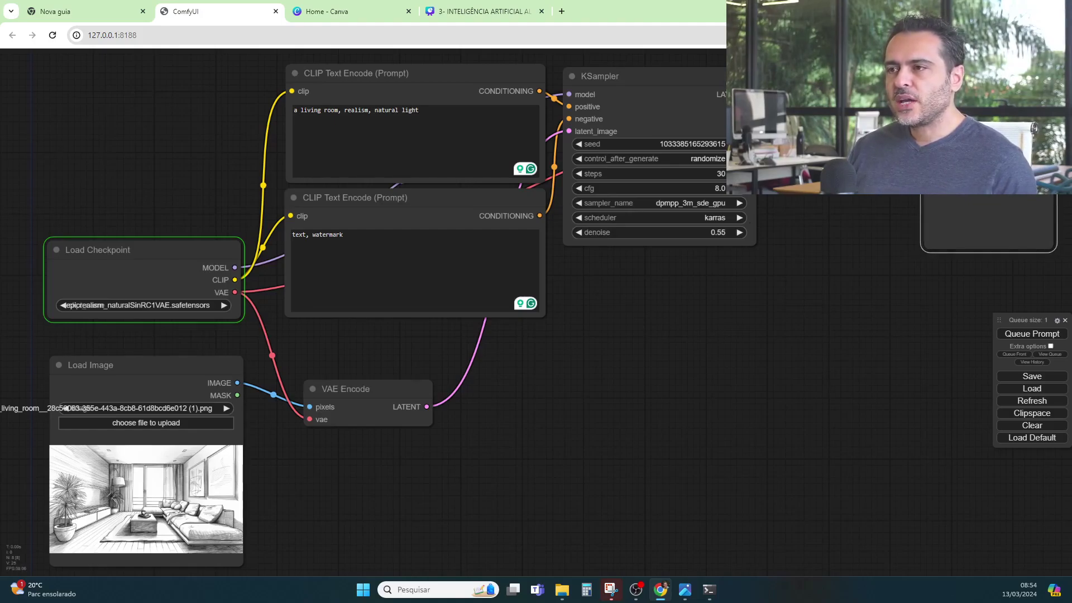
pyautogui.click(183, 481)
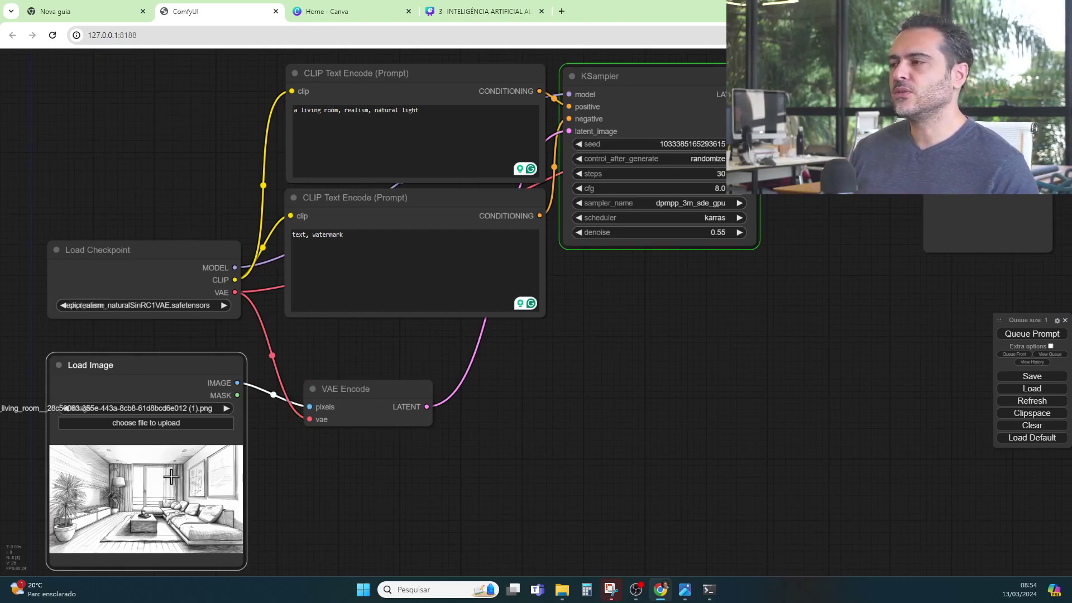
pyautogui.click(987, 223)
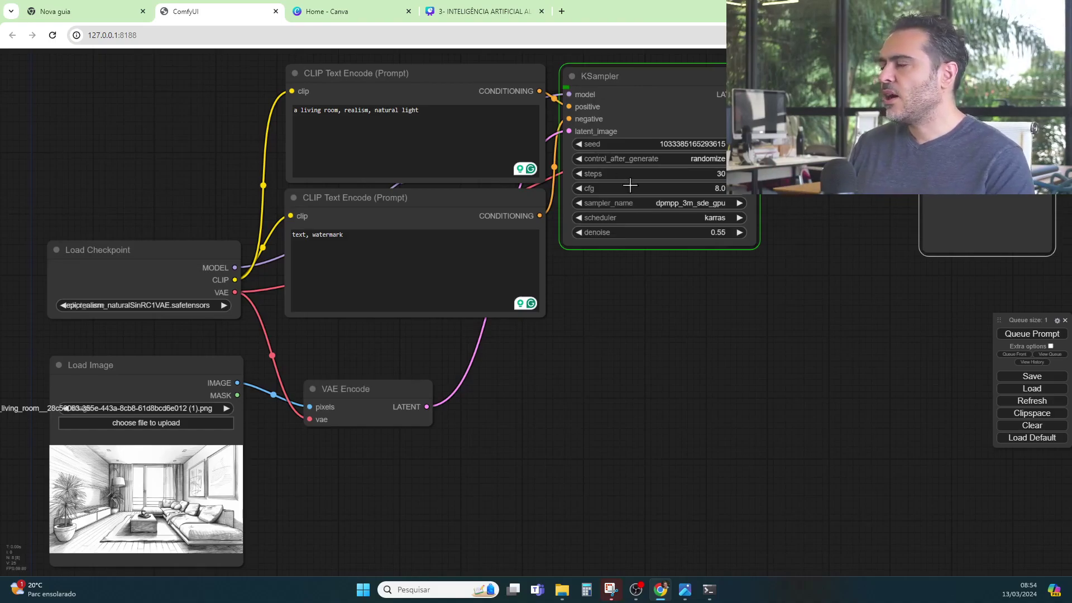
pyautogui.scroll(5, 757, 77)
pyautogui.scroll(2, 514, 160)
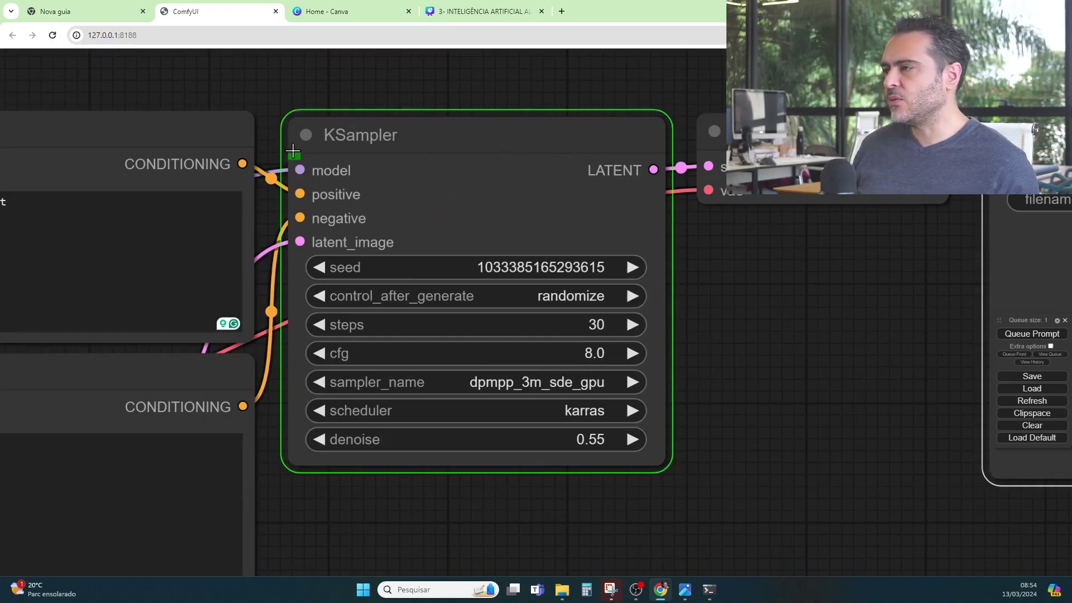
pyautogui.scroll(-8, 659, 223)
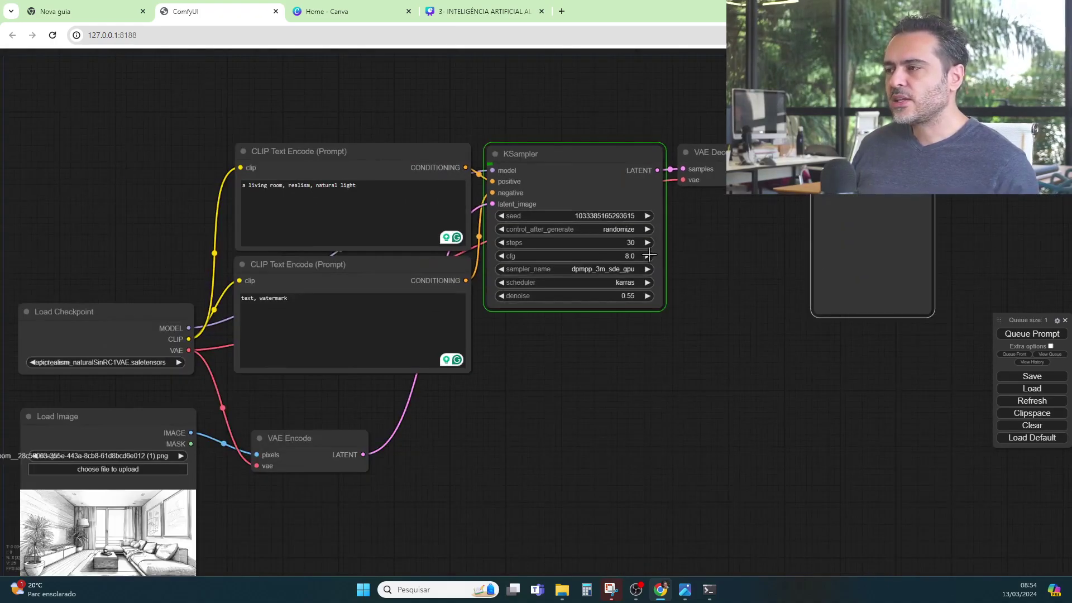
pyautogui.scroll(-2, 657, 245)
pyautogui.scroll(3, 468, 321)
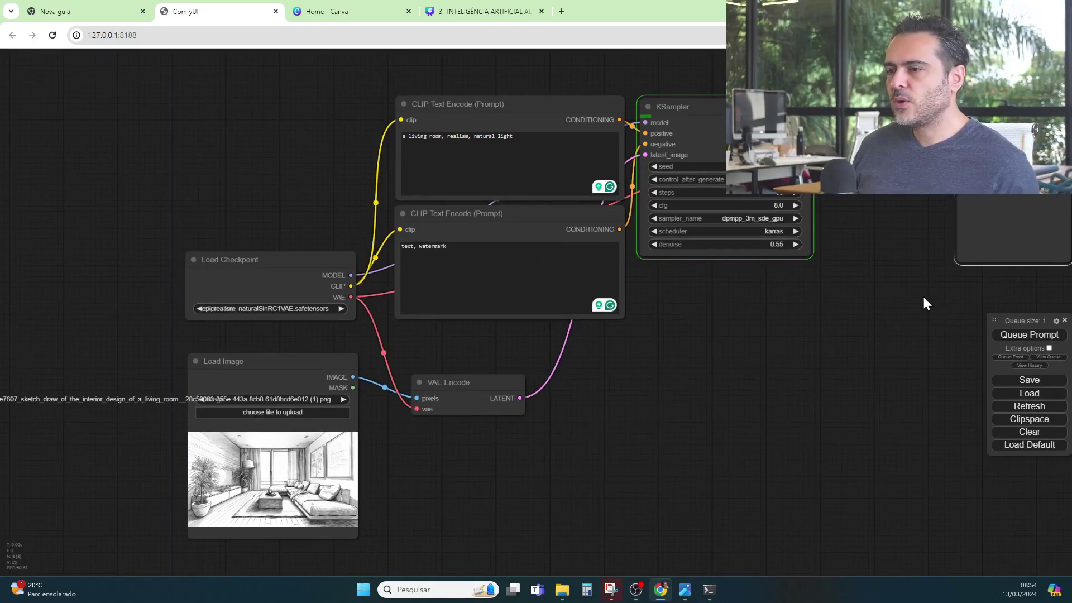
# Move the Save Image node slightly closer to the VAE Decode node
pyautogui.scroll(-1, 723, 292)
pyautogui.scroll(1, 947, 297)
pyautogui.scroll(4, 636, 226)
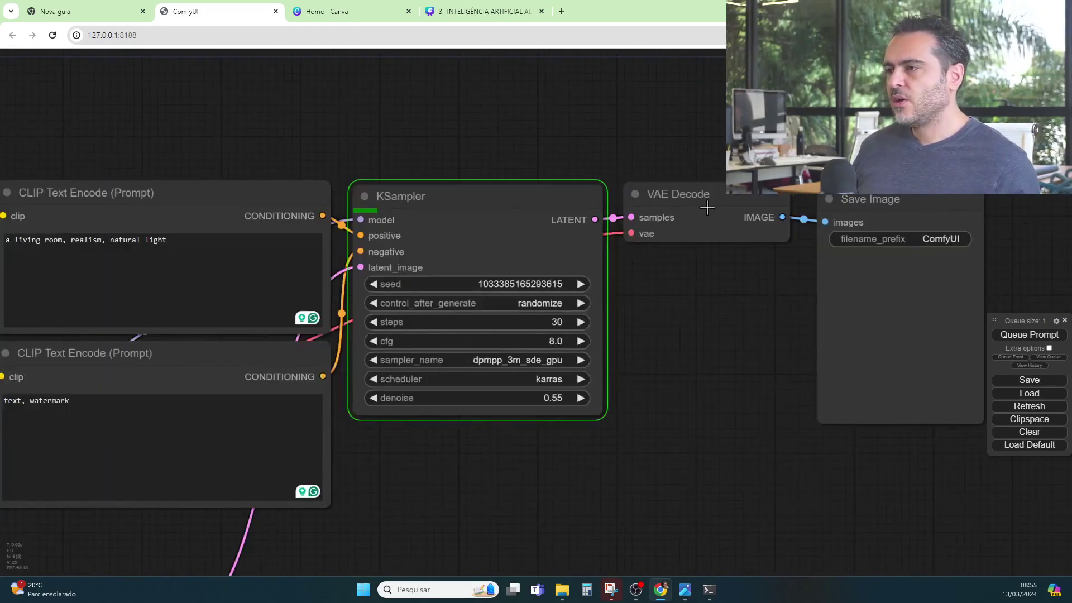
pyautogui.click(910, 273)
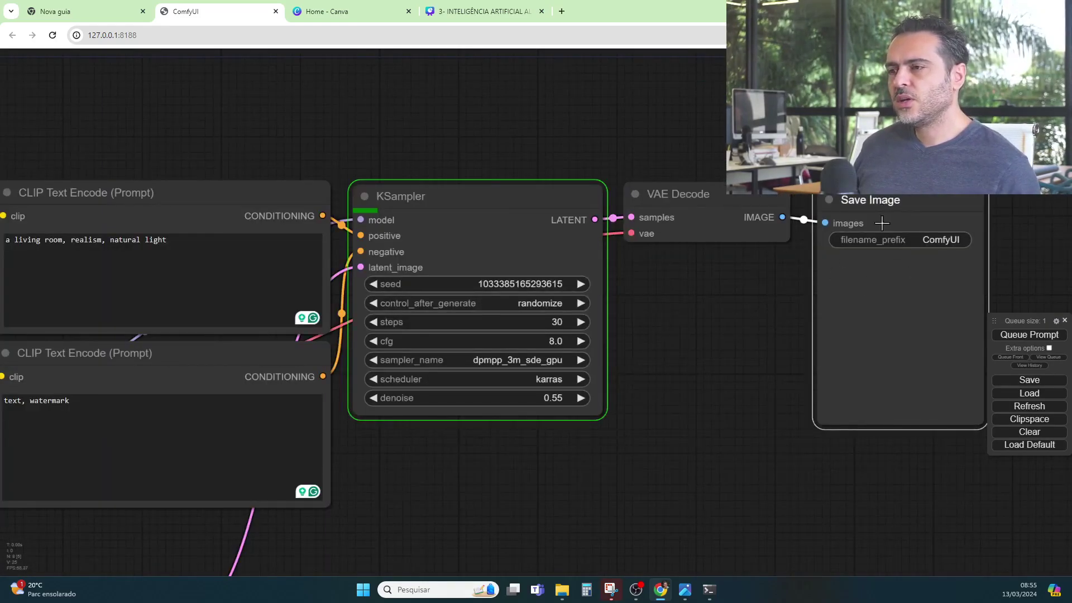
pyautogui.moveTo(911, 307)
pyautogui.mouseDown()
pyautogui.moveTo(894, 296)
pyautogui.moveTo(905, 291)
pyautogui.mouseUp()
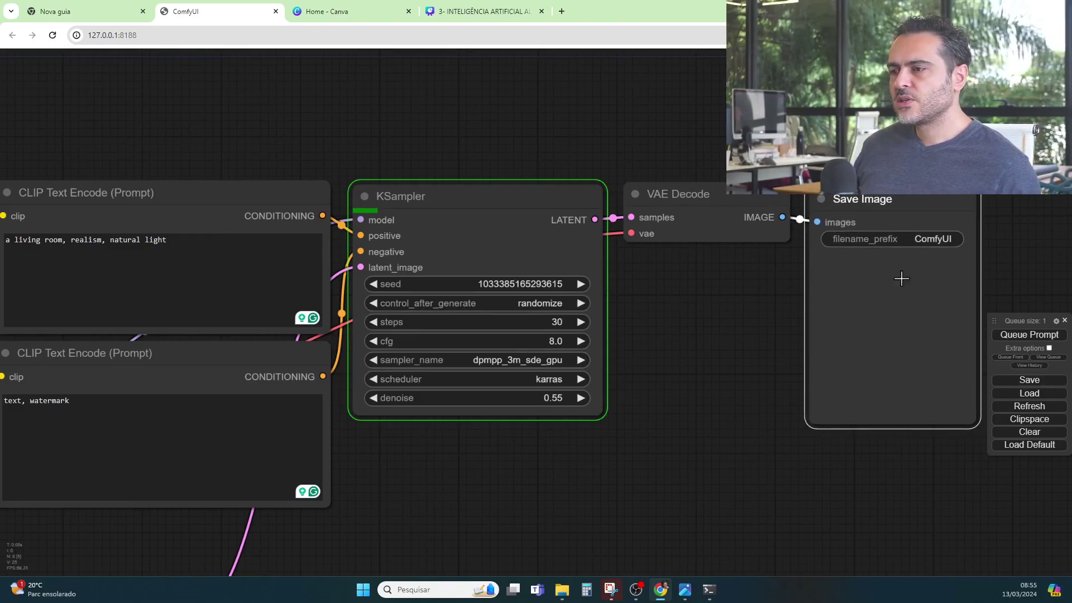
pyautogui.moveTo(698, 362); pyautogui.dragTo(681, 387)
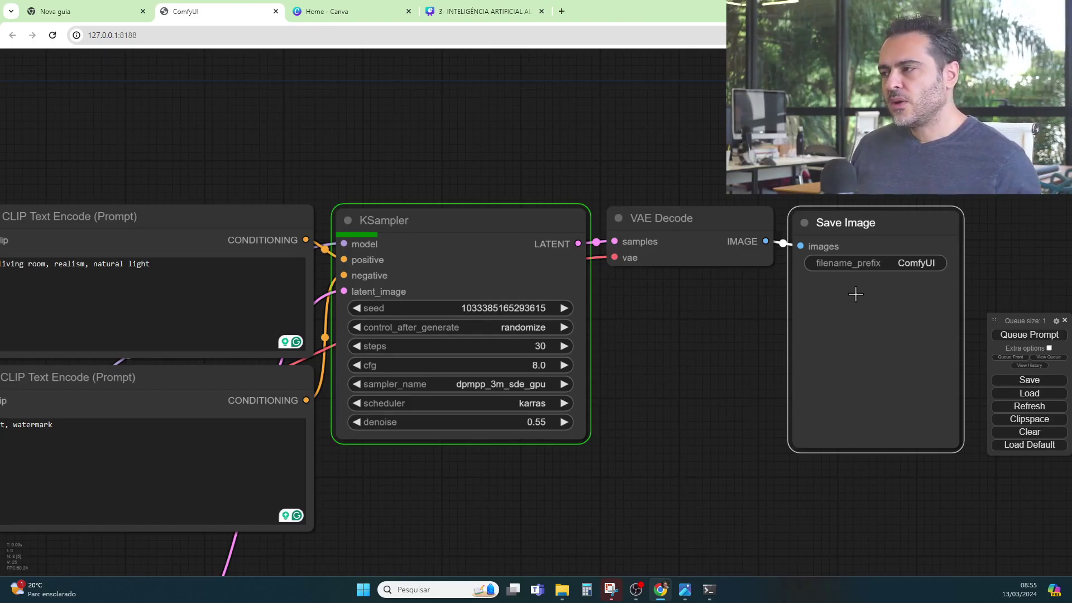
# Switch to the ComfyUI_windows_portable folder in File Explorer, select the run_cpu file and move the window clear of the webcam area
pyautogui.moveTo(562, 589)
pyautogui.click(586, 552)
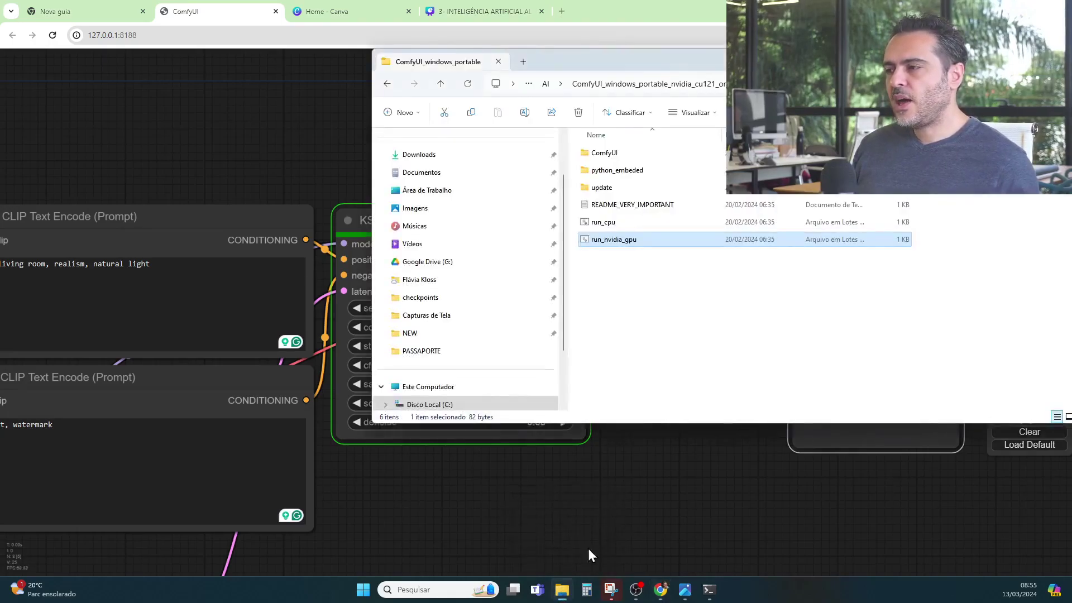
pyautogui.click(614, 223)
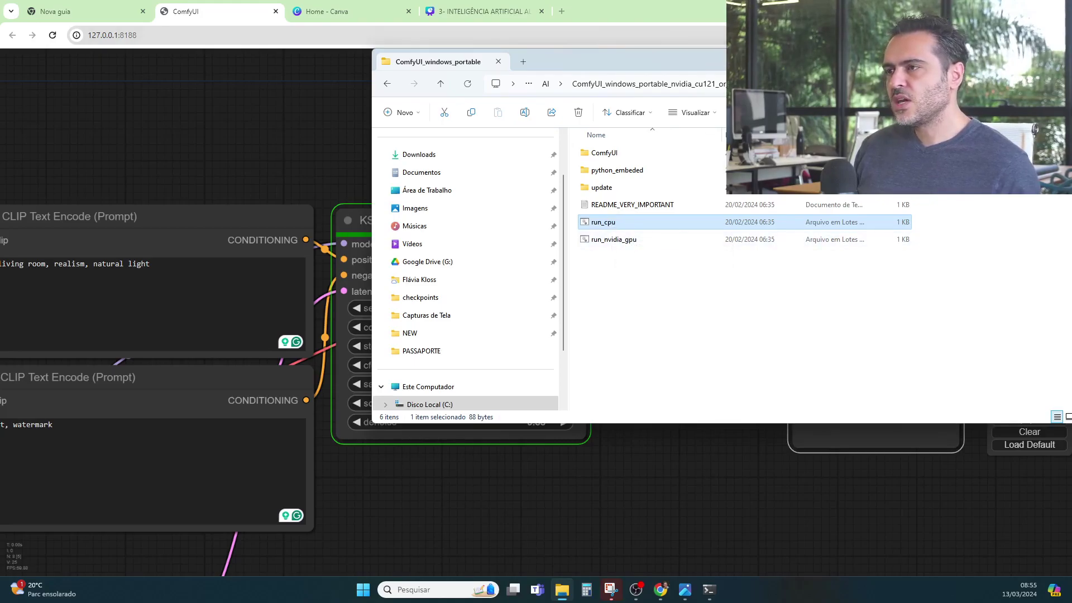
pyautogui.moveTo(734, 56); pyautogui.dragTo(576, 199)
# Open the ComfyUI models checkpoints folder, look through its model files, and put the folder window away
pyautogui.click(454, 291)
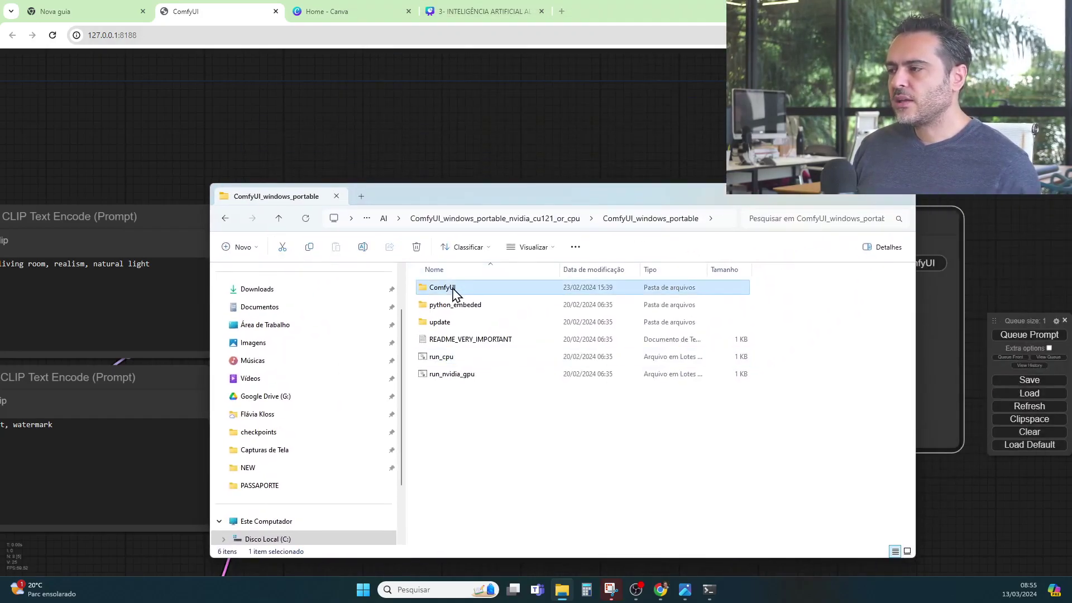
pyautogui.doubleClick(454, 290)
pyautogui.doubleClick(451, 444)
pyautogui.doubleClick(441, 287)
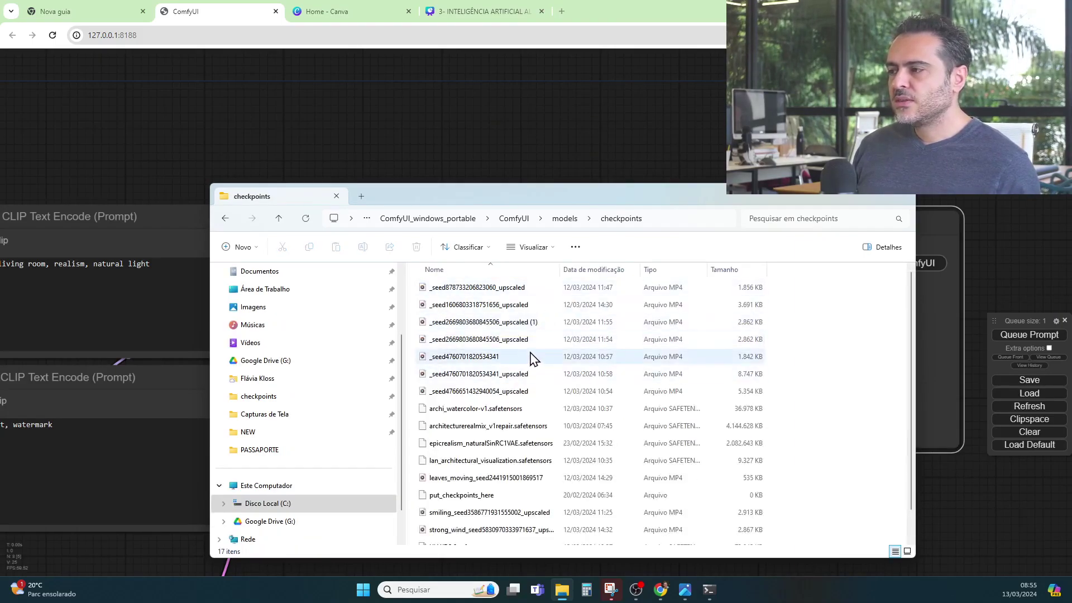
pyautogui.scroll(-1, 532, 366)
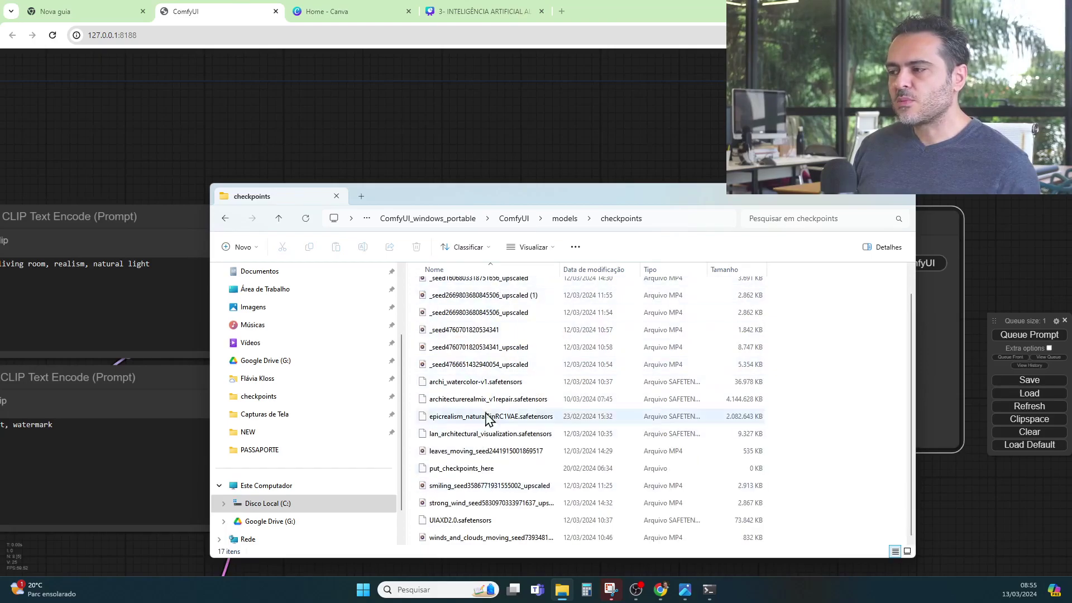
pyautogui.scroll(1, 430, 488)
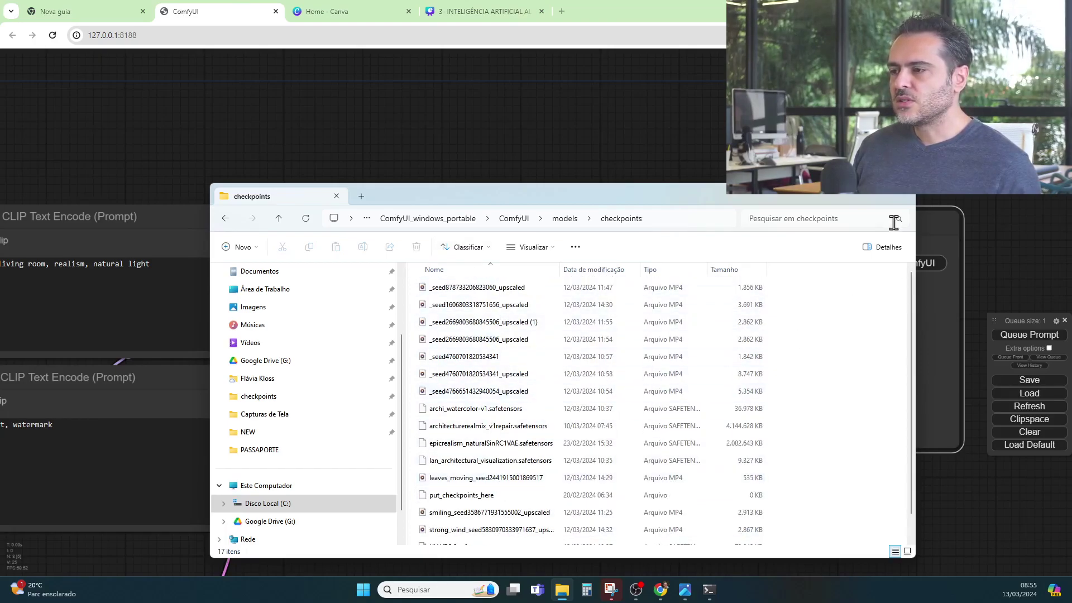
pyautogui.click(854, 196)
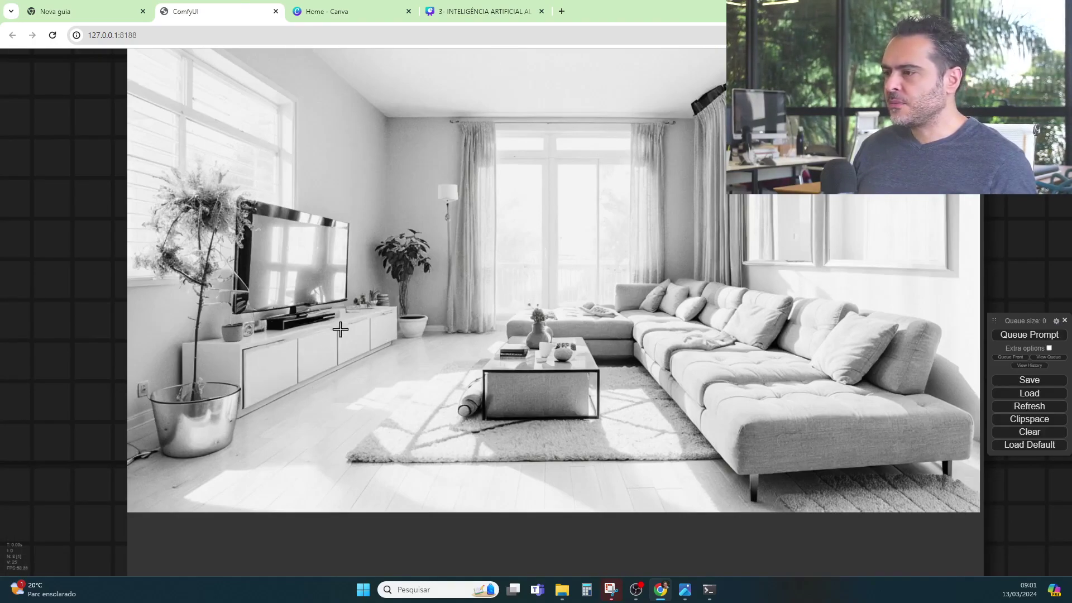
# Compare the generated living room in the Save Image node with the sketch in the Load Image node
pyautogui.scroll(-15, 849, 252)
pyautogui.scroll(-5, 691, 349)
pyautogui.scroll(10, 268, 454)
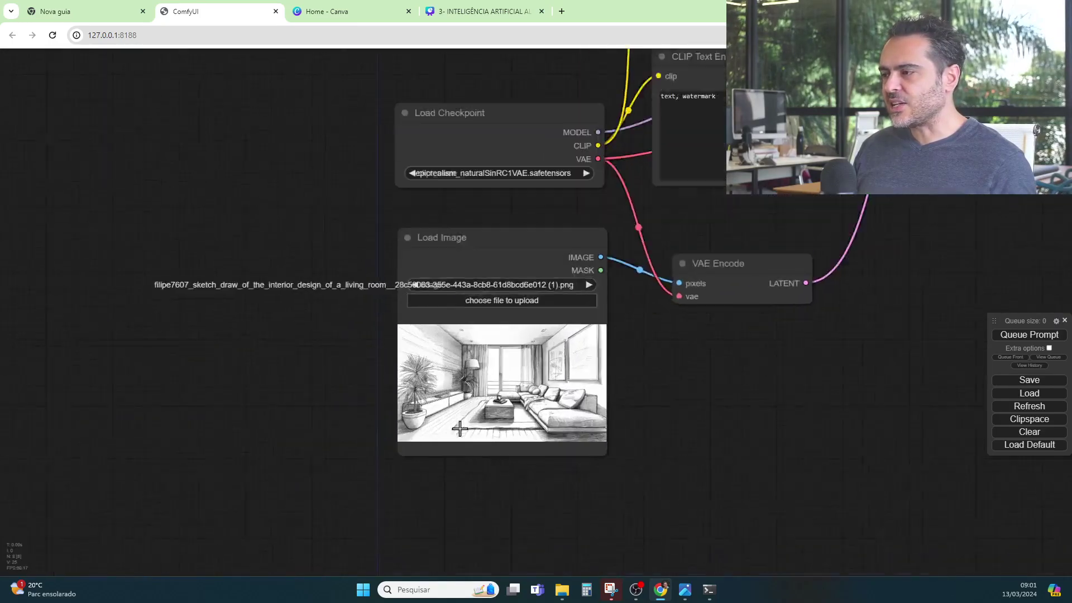
pyautogui.scroll(-5, 257, 426)
pyautogui.scroll(-5, 262, 312)
pyautogui.scroll(15, 718, 246)
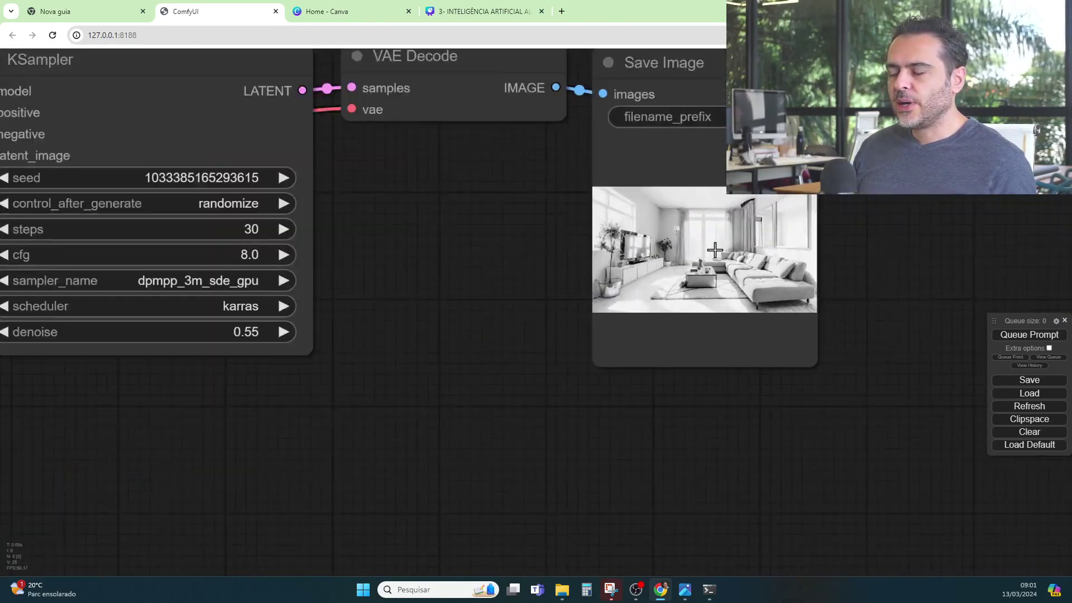
pyautogui.scroll(-2, 571, 273)
pyautogui.scroll(2, 706, 206)
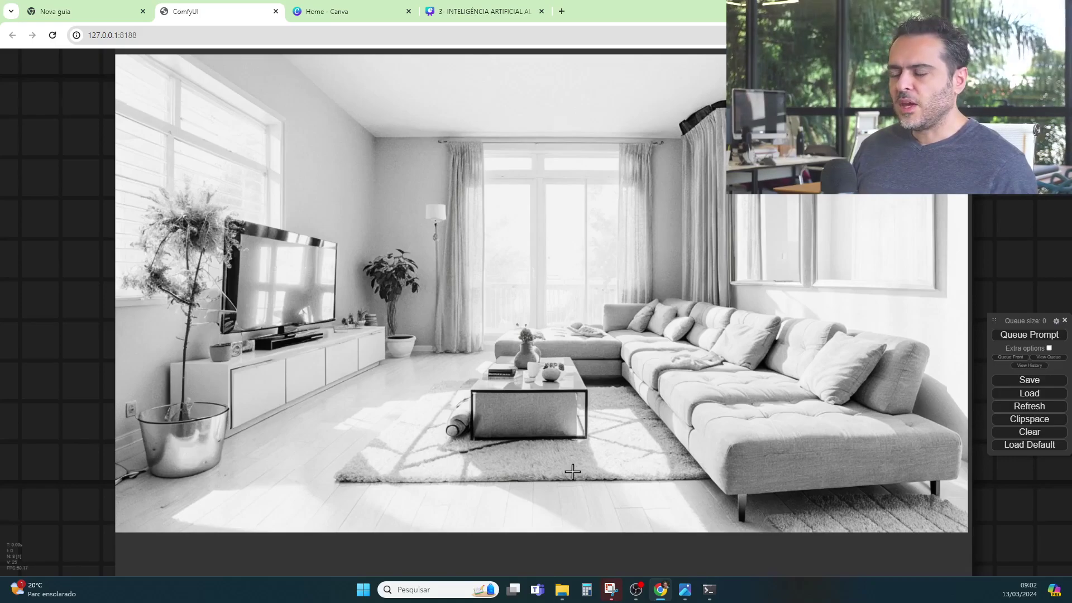
# Examine the windows, plants, sofa and rug in the generated image closely and check them against the sketch
pyautogui.scroll(1, 581, 471)
pyautogui.scroll(1, 524, 288)
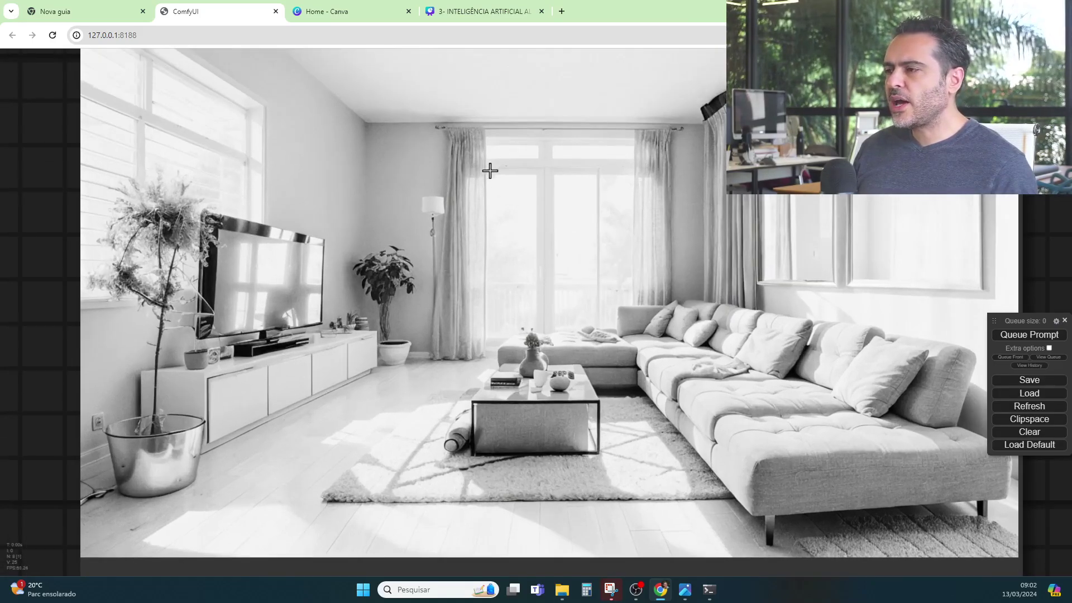
pyautogui.scroll(-1, 820, 335)
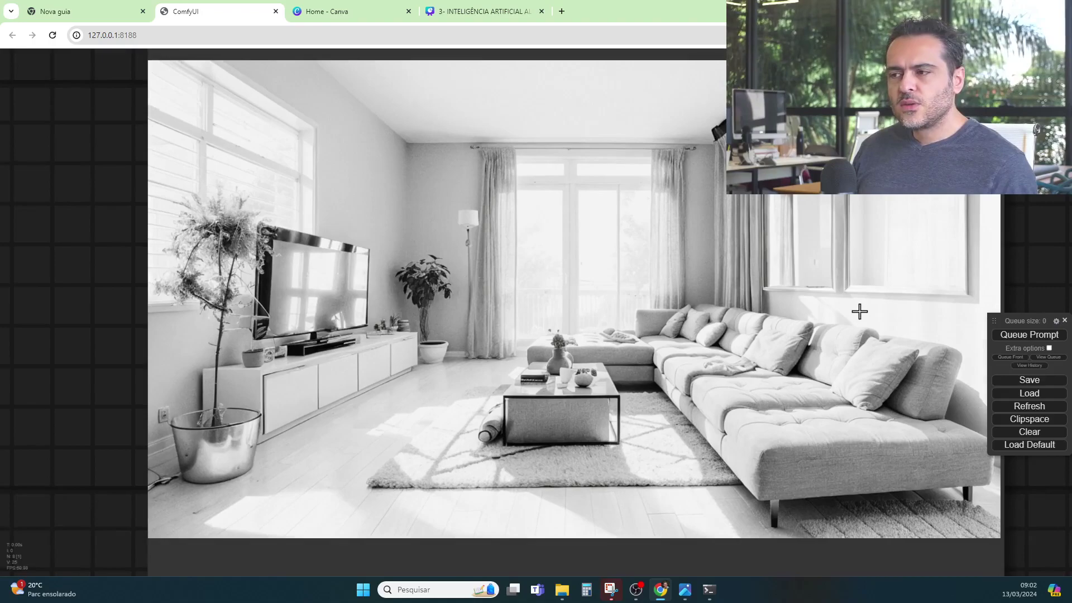
pyautogui.scroll(1, 593, 388)
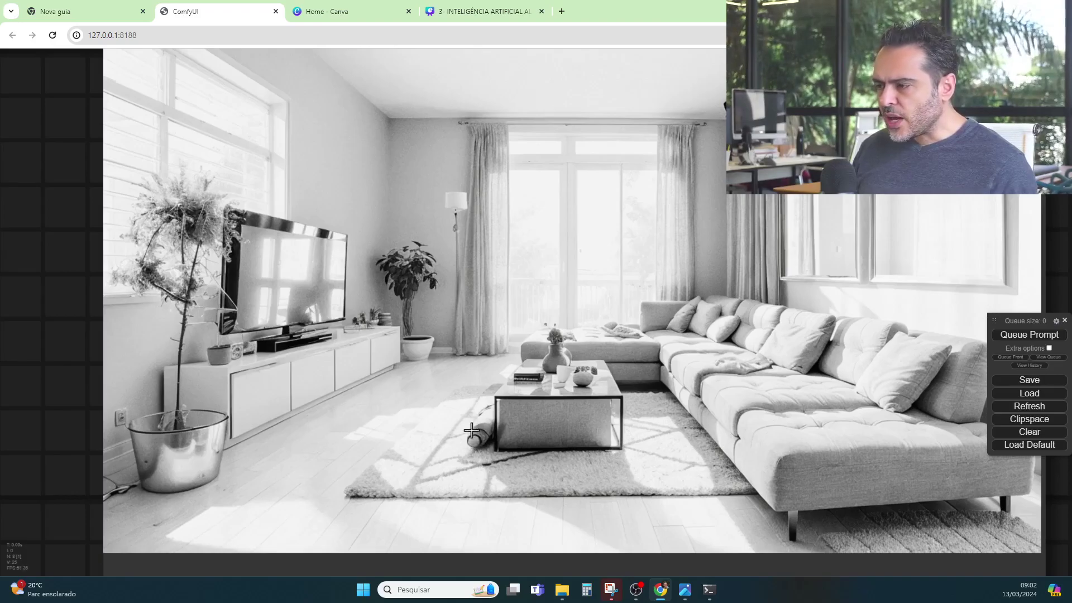
pyautogui.scroll(-10, 737, 310)
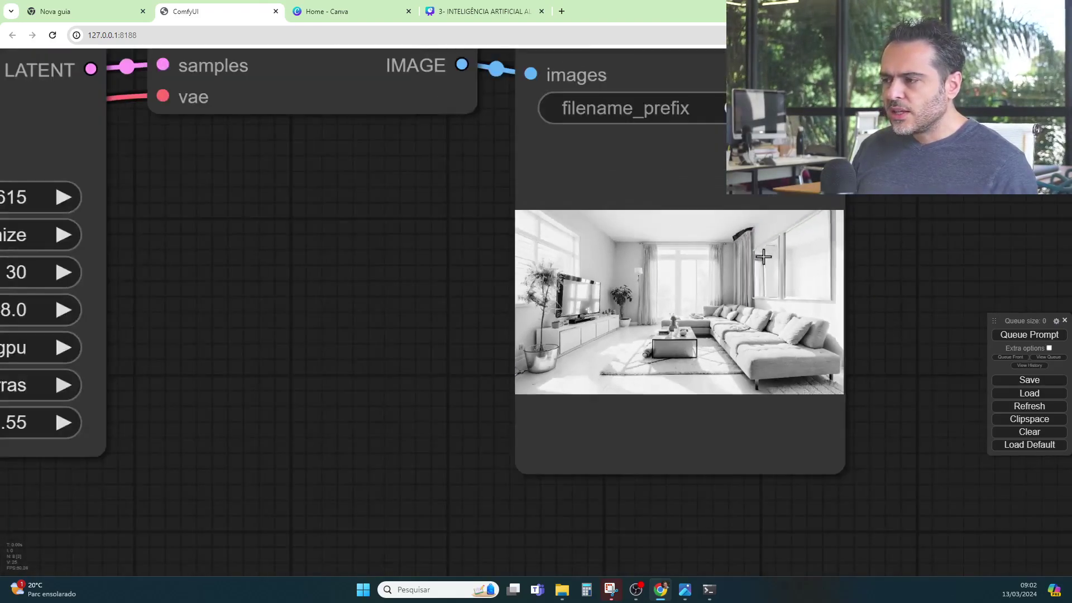
pyautogui.scroll(-6, 764, 256)
pyautogui.scroll(10, 403, 423)
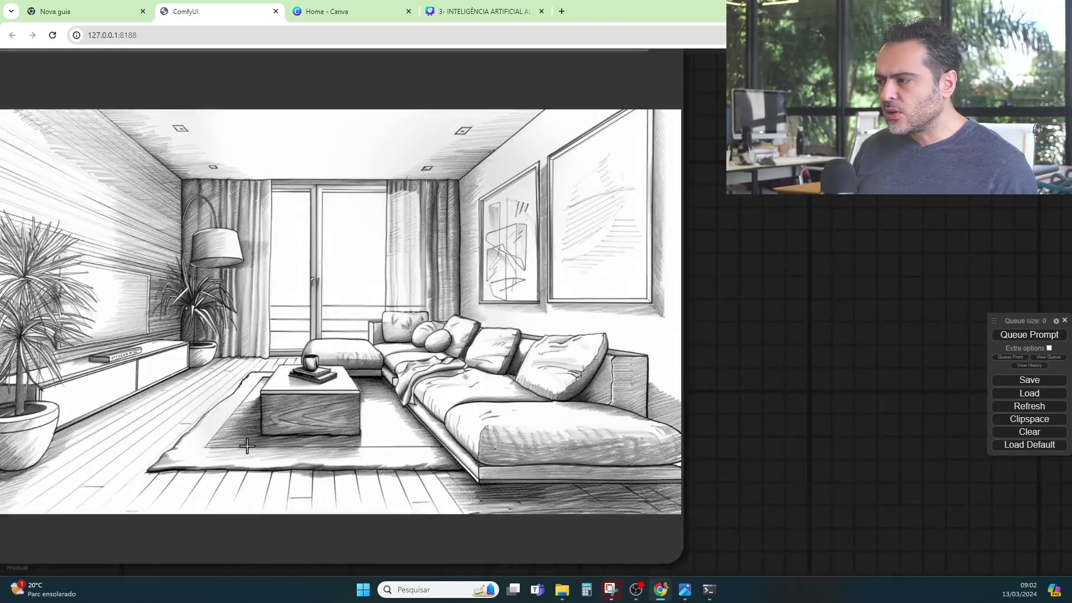
pyautogui.scroll(-8, 634, 271)
pyautogui.scroll(8, 937, 252)
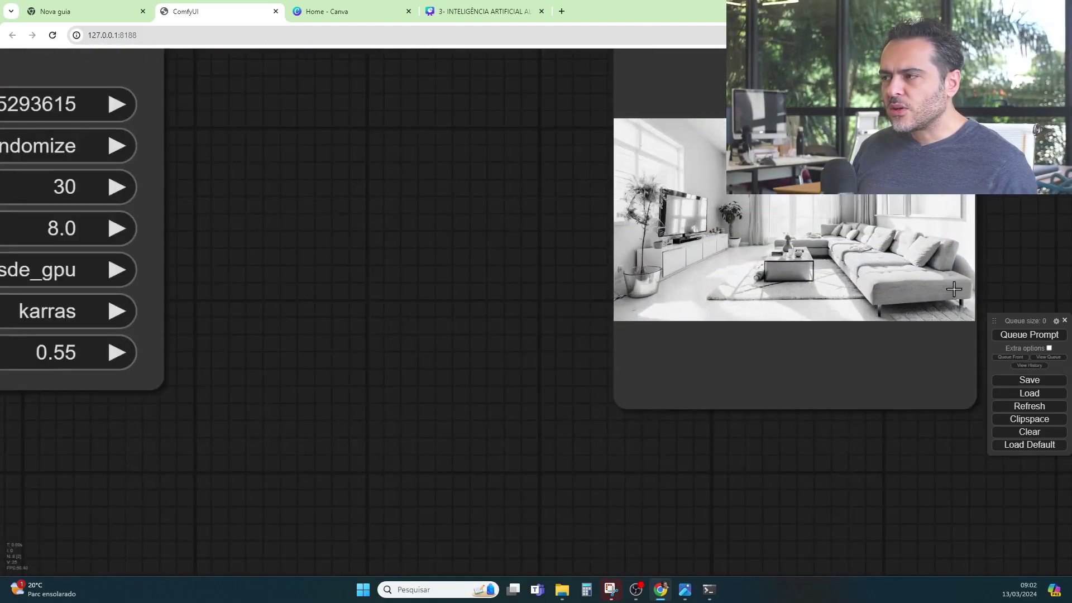
# Set the KSampler denoise to 0.52
pyautogui.scroll(-5, 959, 286)
pyautogui.scroll(8, 545, 306)
pyautogui.click(646, 373)
pyautogui.click(554, 370)
pyautogui.moveTo(554, 369); pyautogui.dragTo(577, 369)
pyautogui.write('2')
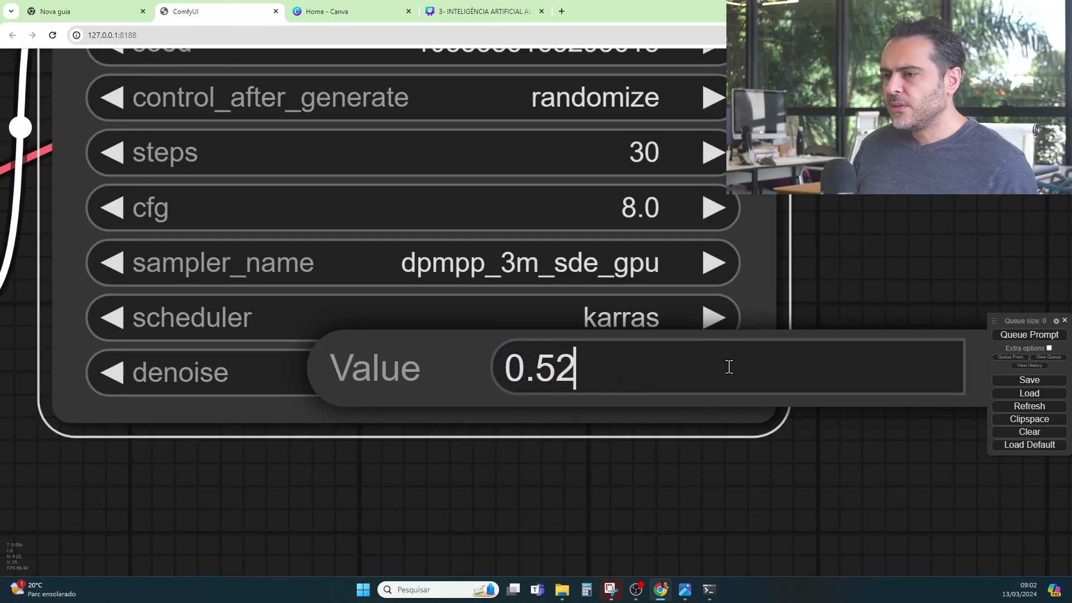
pyautogui.scroll(-4, 432, 451)
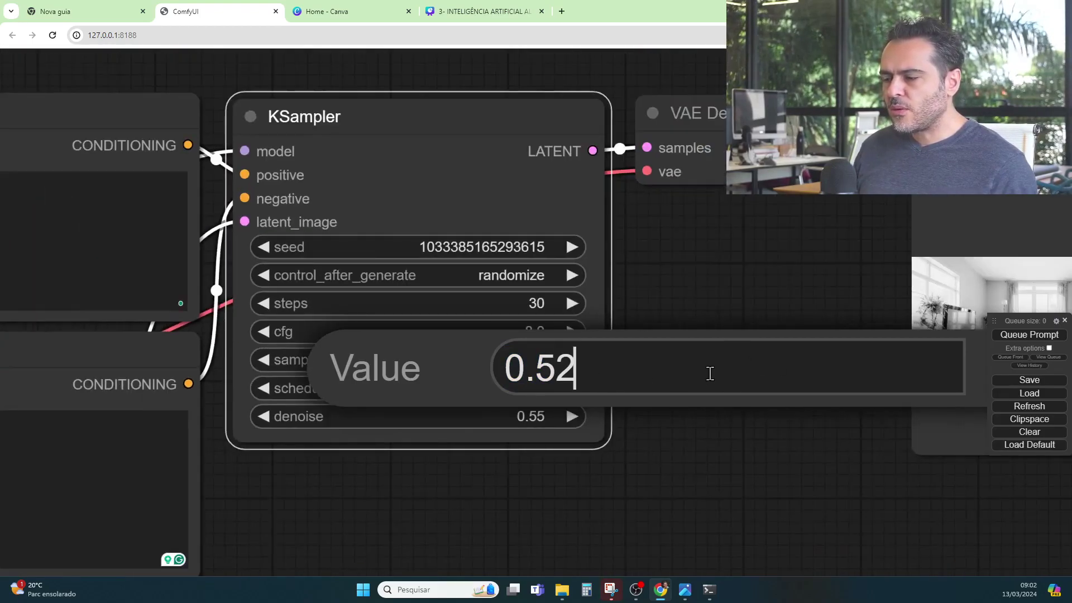
pyautogui.press('Escape')
pyautogui.scroll(-5, 748, 344)
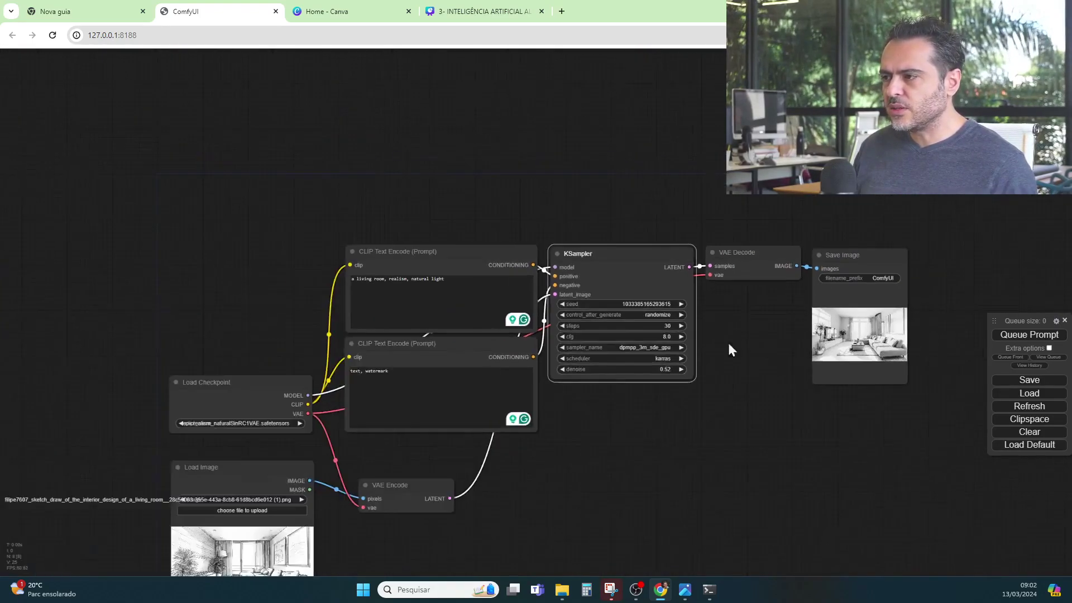
# Insert "with beige walls" after "a living room" in the positive prompt
pyautogui.scroll(5, 437, 267)
pyautogui.click(437, 263)
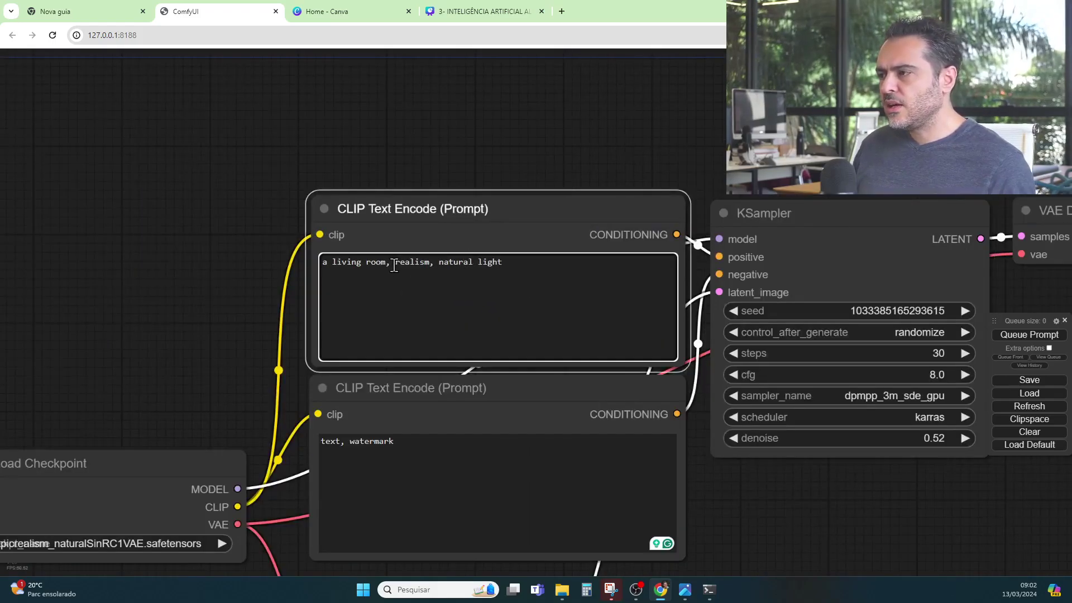
pyautogui.write('with cei')
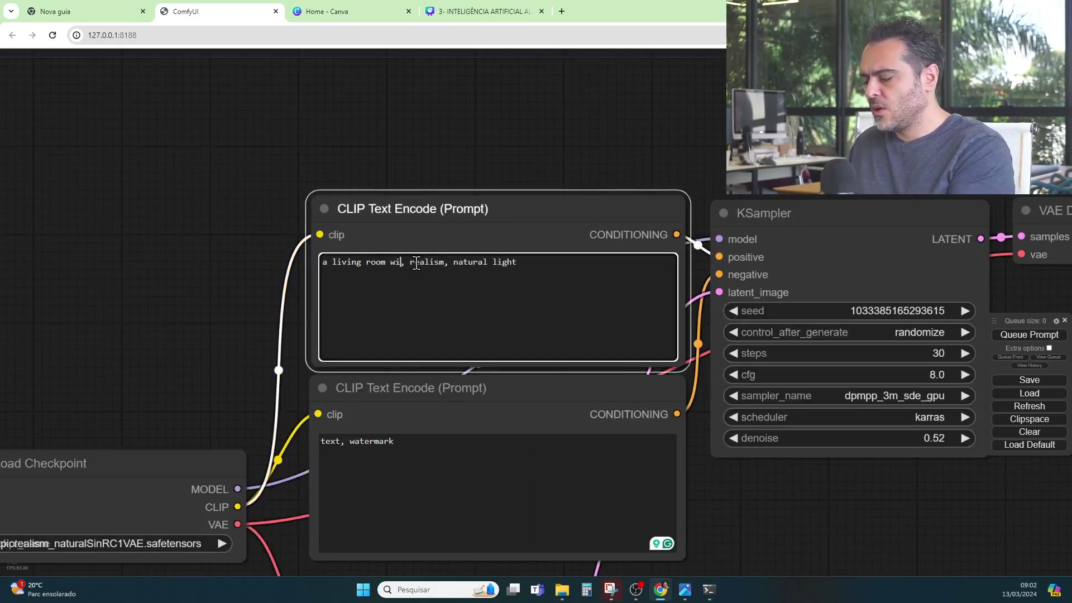
pyautogui.write('ge walls')
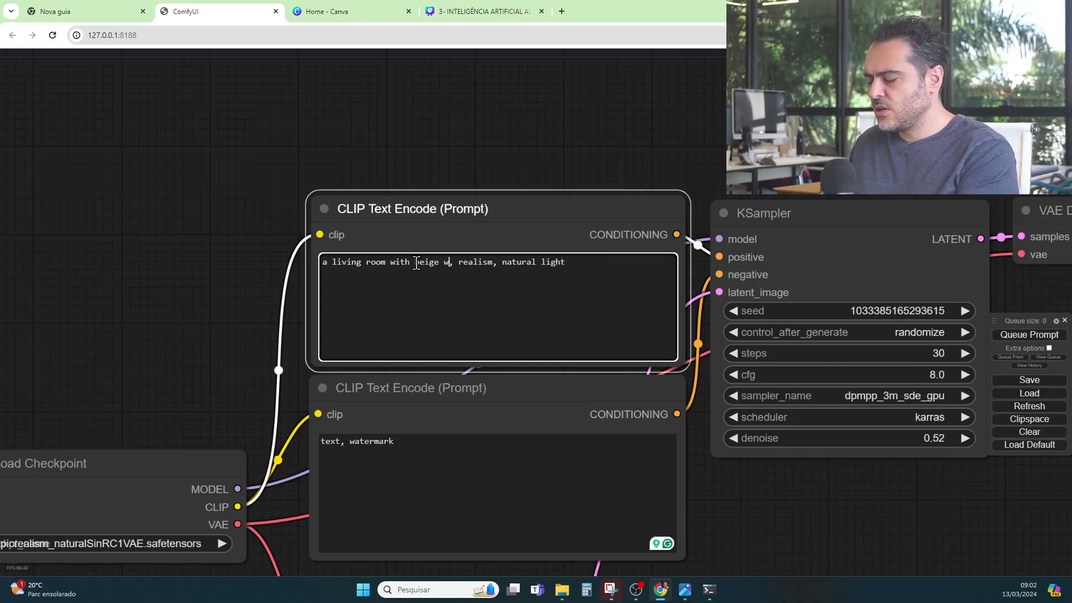
# Add the phrase "blue sky on the window" after "beige walls," in the positive prompt
pyautogui.press('Right')
pyautogui.press('Right')
pyautogui.write('blue sky ')
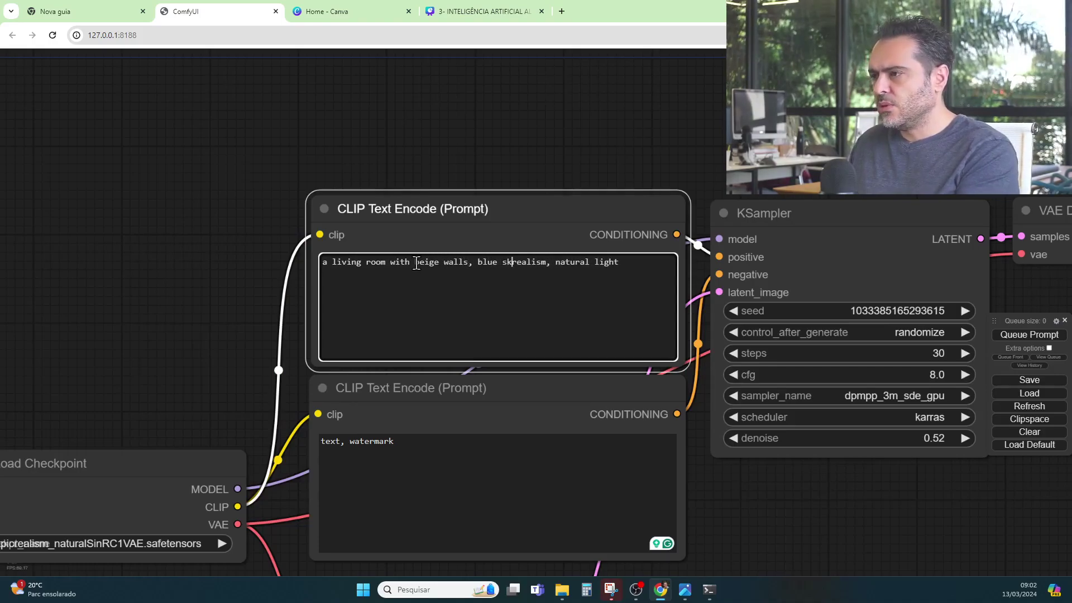
pyautogui.write('on th')
pyautogui.press('BackSpace')
pyautogui.press('BackSpace')
pyautogui.write('the window')
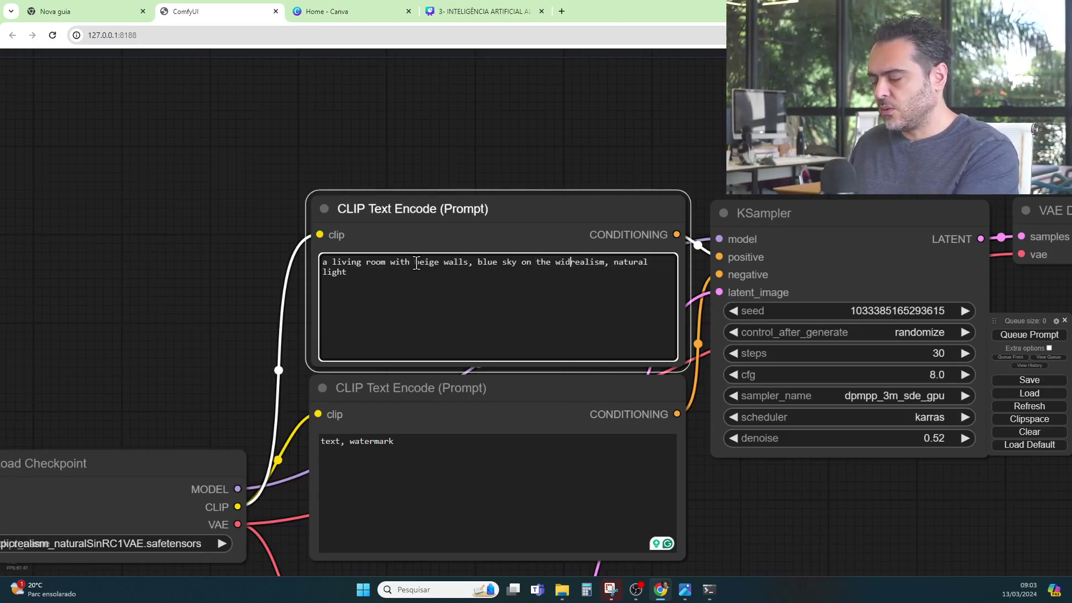
# Change the phrase ending to "windows," and move "realism" behind "natural light," at the end of the positive prompt
pyautogui.press('Delete')
pyautogui.press('Delete')
pyautogui.press('Delete')
pyautogui.press('Delete')
pyautogui.press('Delete')
pyautogui.press('Delete')
pyautogui.press('Delete')
pyautogui.write('s')
pyautogui.press('Delete')
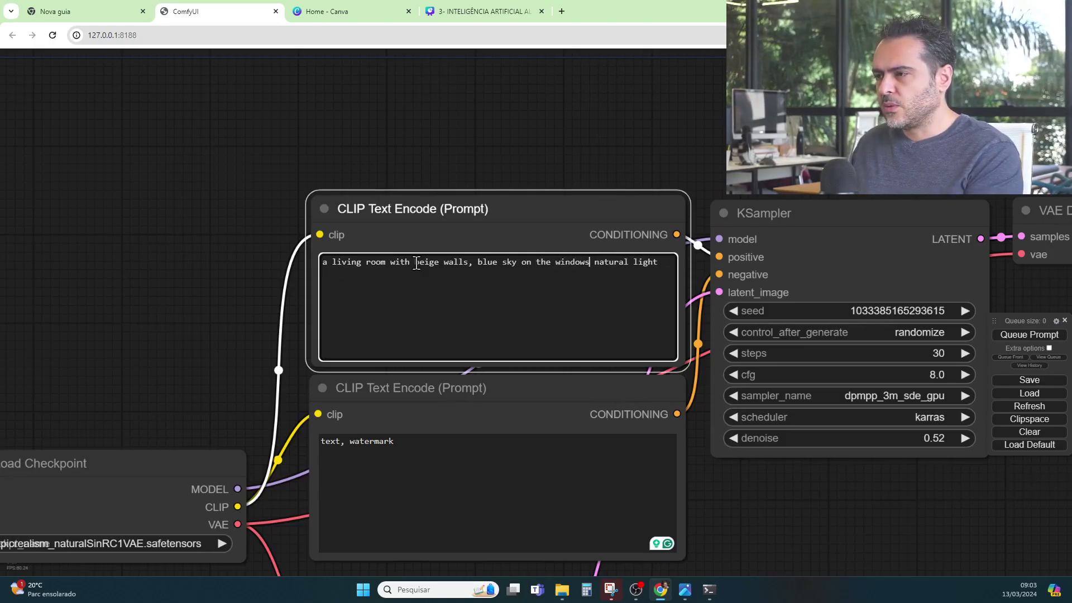
pyautogui.write(',')
pyautogui.press('Right')
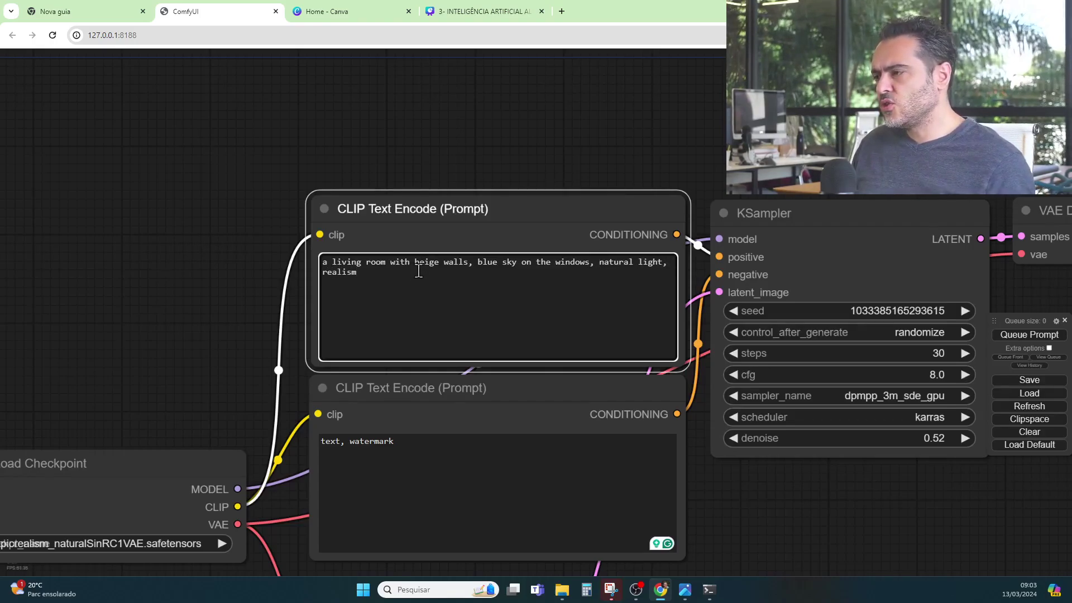
# Queue the revised prompt to generate a new image and bring the Save Image result into close view
pyautogui.hotkey('ctrl', 'a')
pyautogui.scroll(-1, 394, 251)
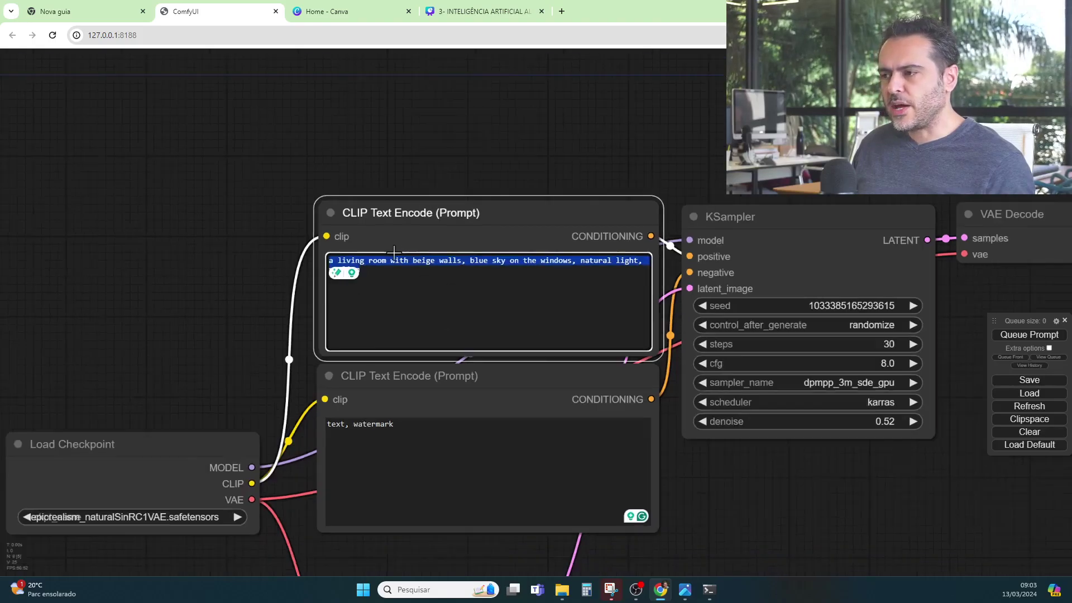
pyautogui.scroll(-1, 521, 304)
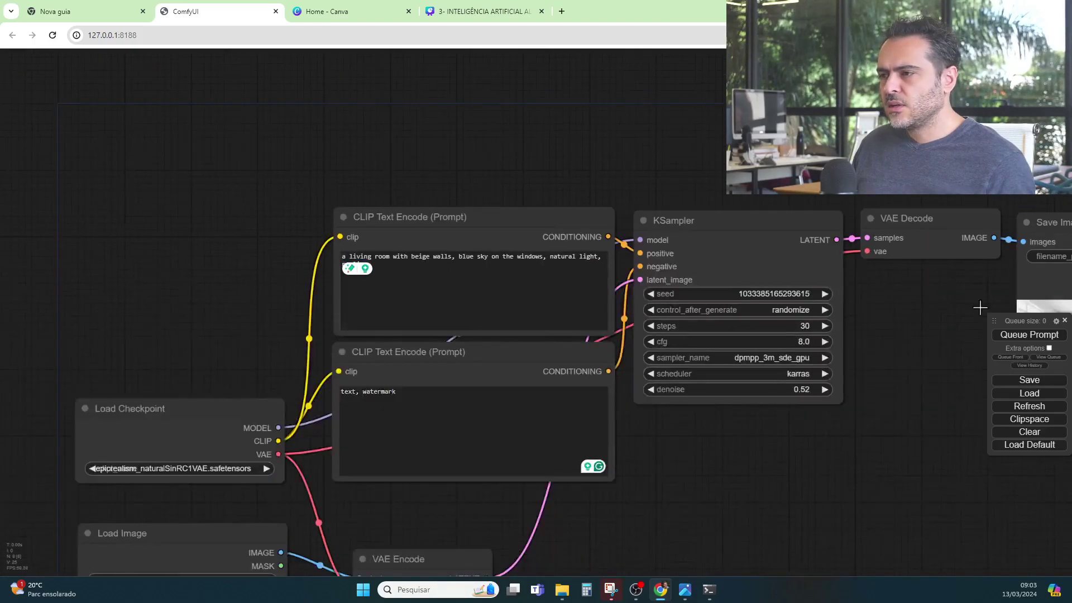
pyautogui.click(1025, 336)
pyautogui.moveTo(917, 373); pyautogui.dragTo(618, 466)
pyautogui.scroll(4, 619, 466)
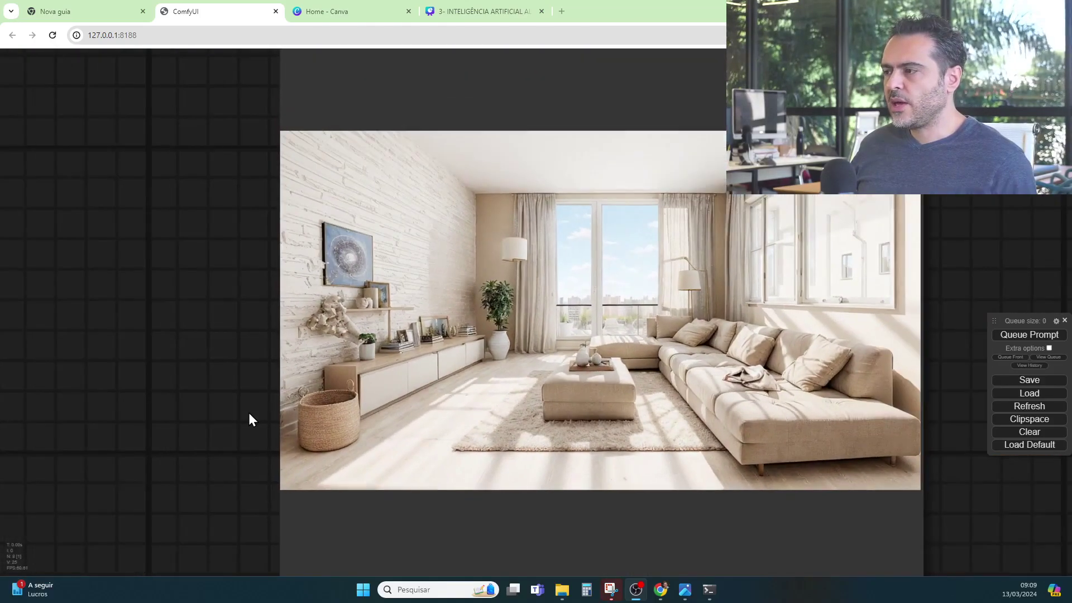
# Save the generated living room image to the desktop as the PNG file ComfyUI_00027_
pyautogui.scroll(2, 673, 290)
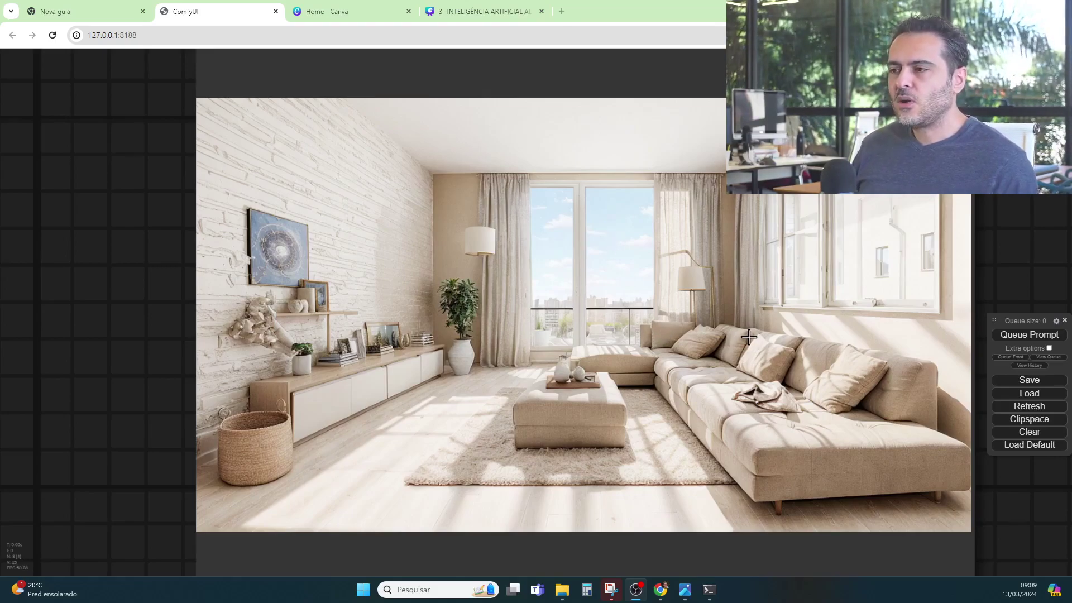
pyautogui.scroll(-3, 748, 336)
pyautogui.rightClick(685, 293)
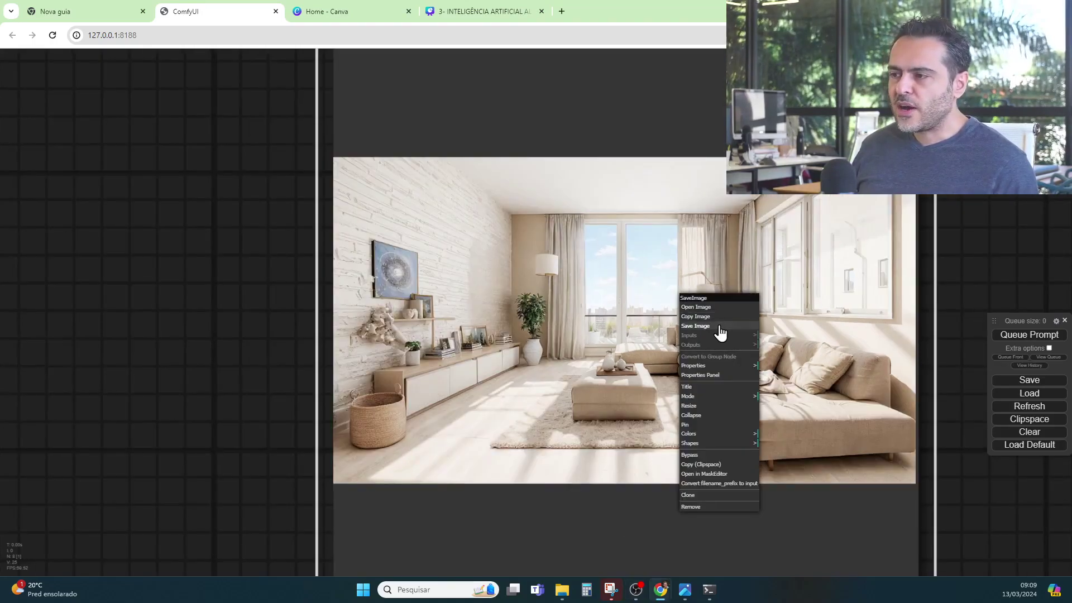
pyautogui.click(719, 326)
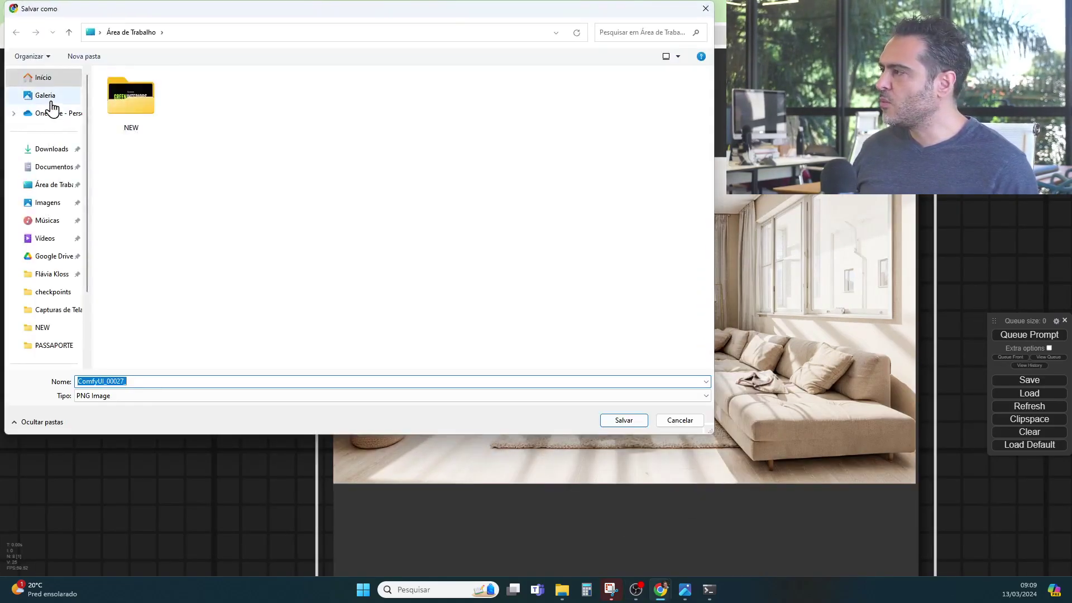
pyautogui.click(51, 188)
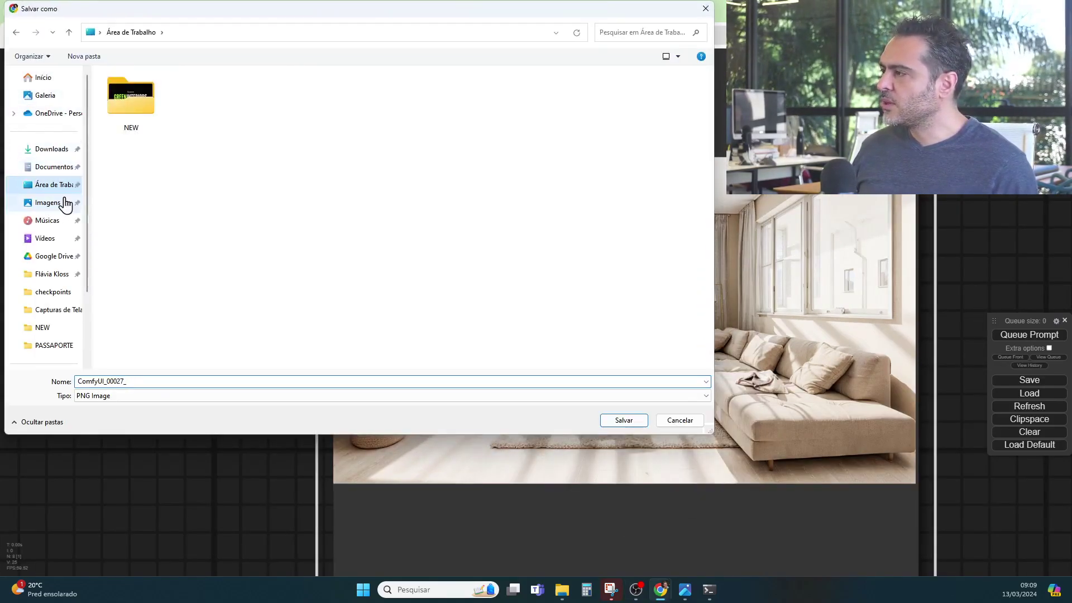
pyautogui.click(639, 421)
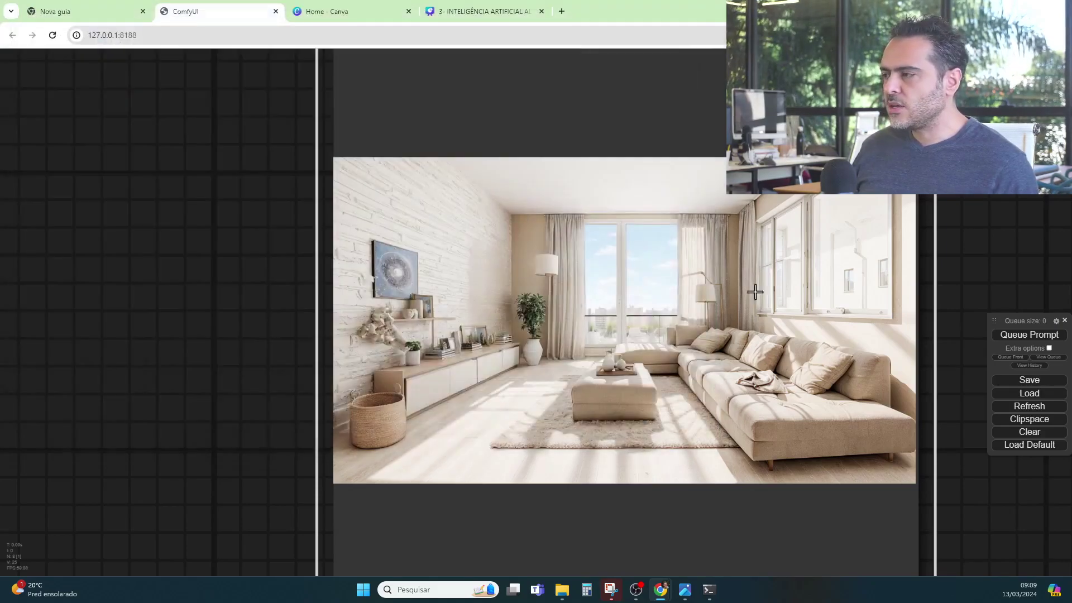
# Open the krea.ai website in a new browser tab and check its account menu
pyautogui.click(561, 11)
pyautogui.write('krea')
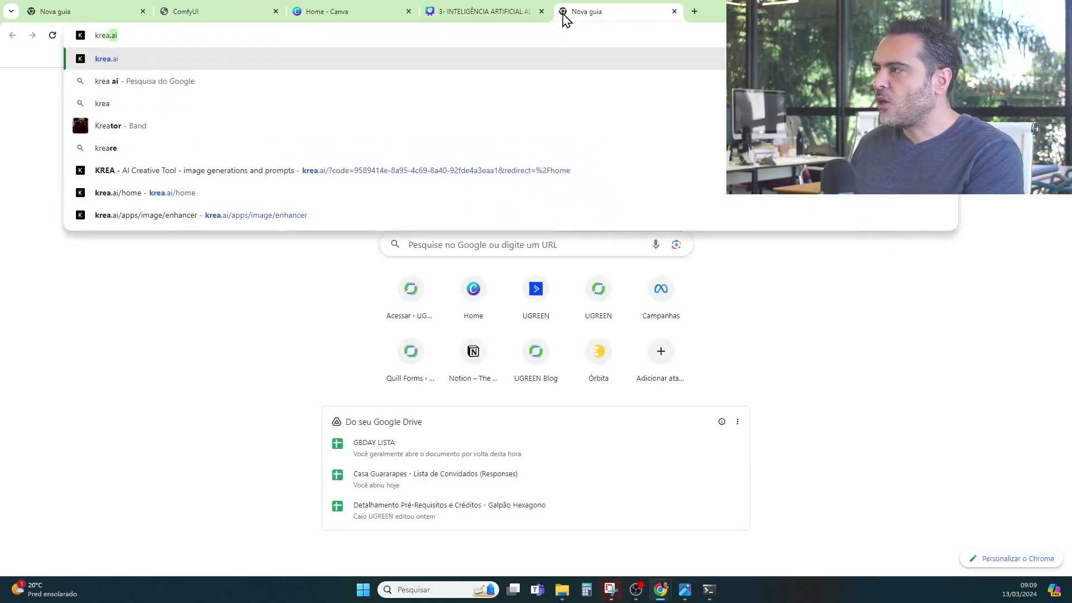
pyautogui.press('Return')
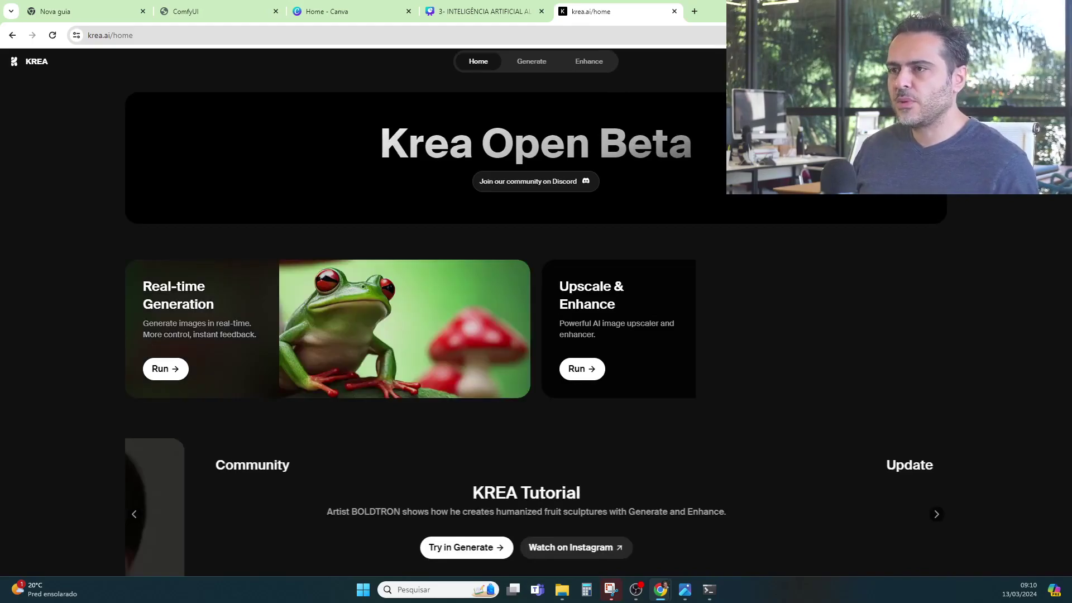
pyautogui.click(1050, 61)
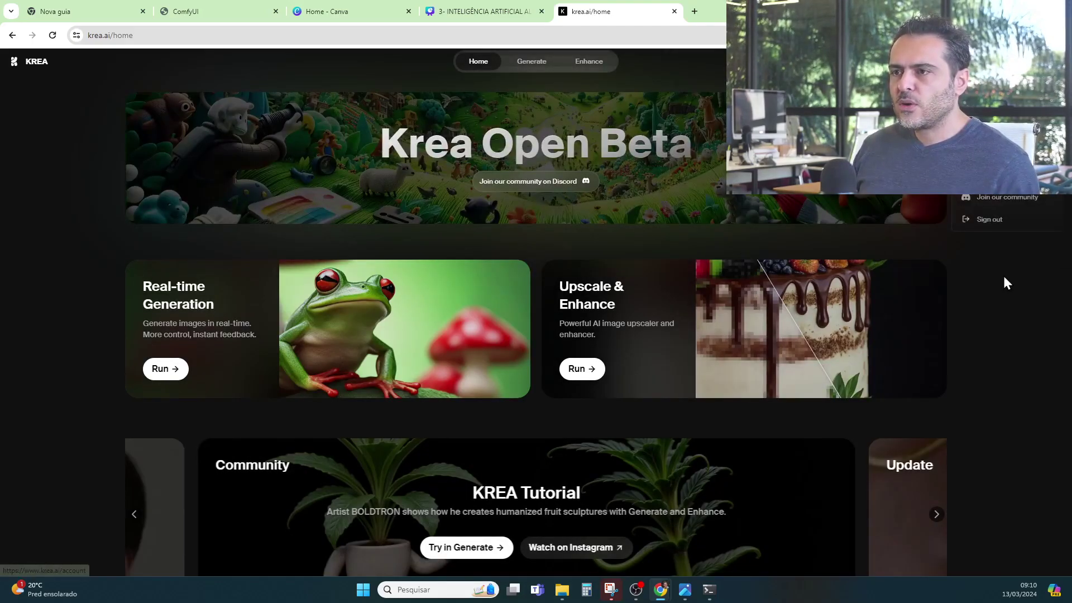
pyautogui.click(656, 109)
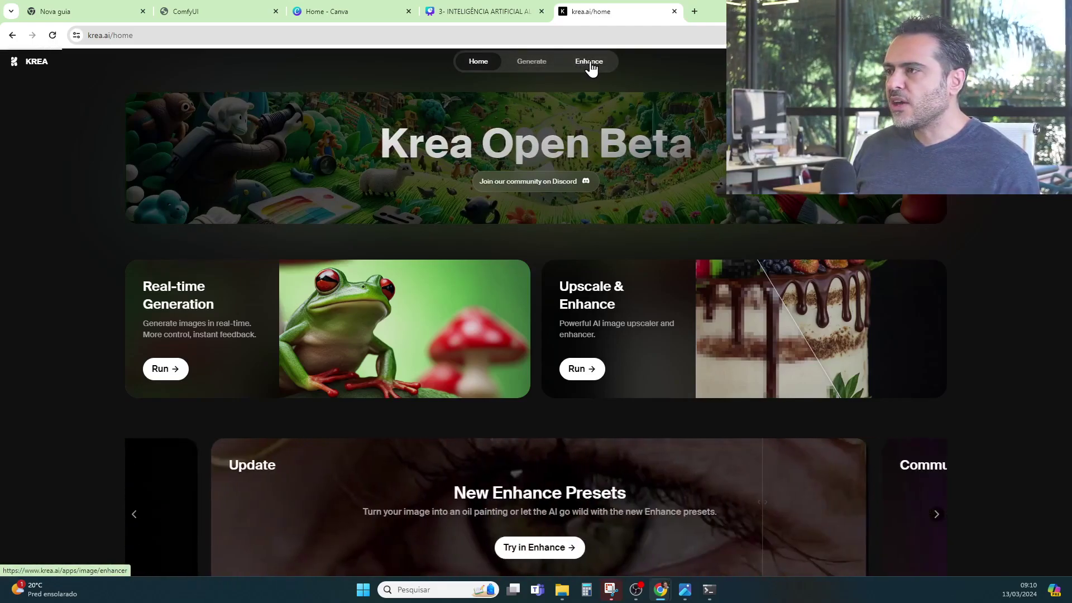
# Open Krea's Enhance tool and upload the ComfyUI_00027_ image from the desktop
pyautogui.click(589, 62)
pyautogui.click(539, 362)
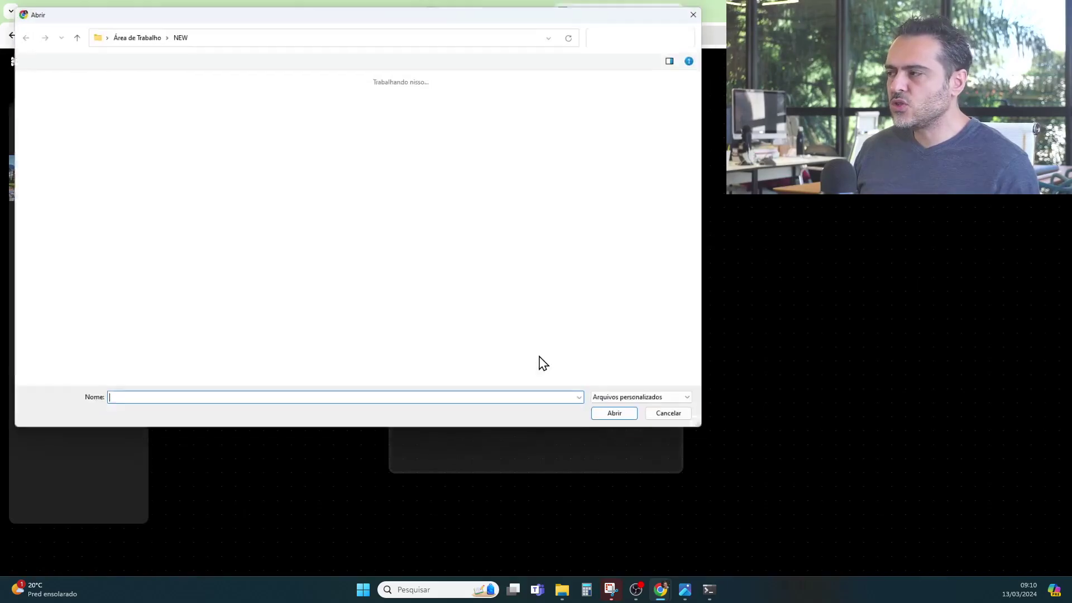
pyautogui.click(55, 185)
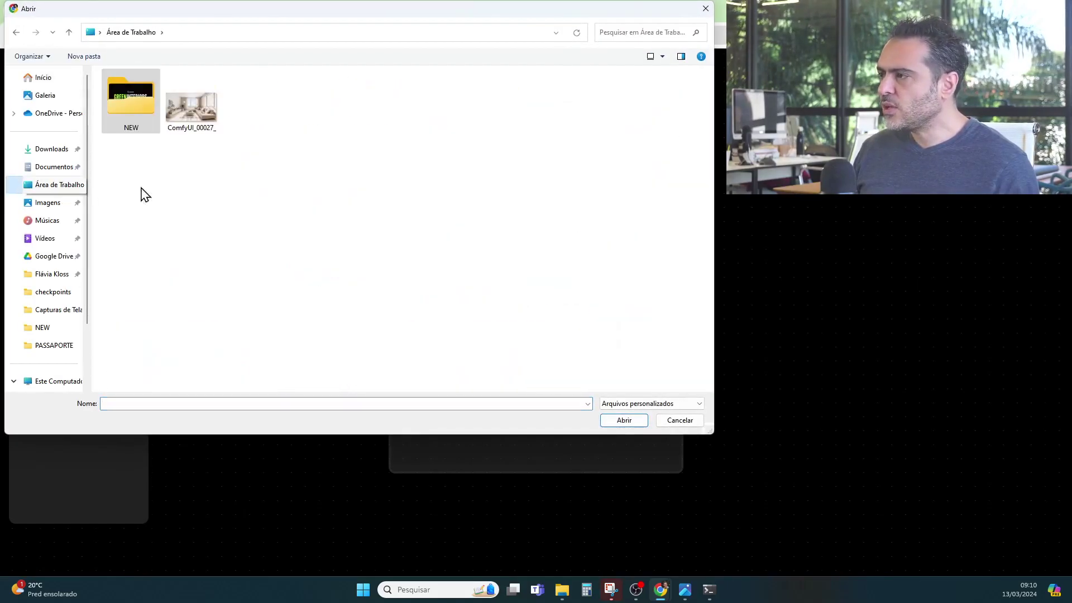
pyautogui.doubleClick(209, 123)
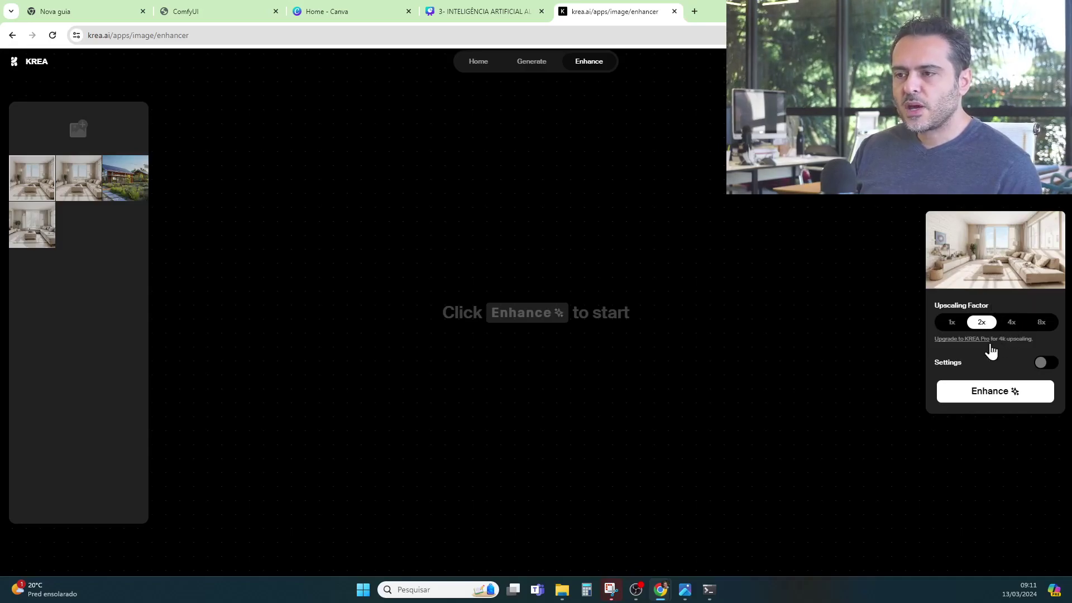
# Review the optional enhancement settings, including the prompt text and strength sliders, and hide them again
pyautogui.click(1041, 364)
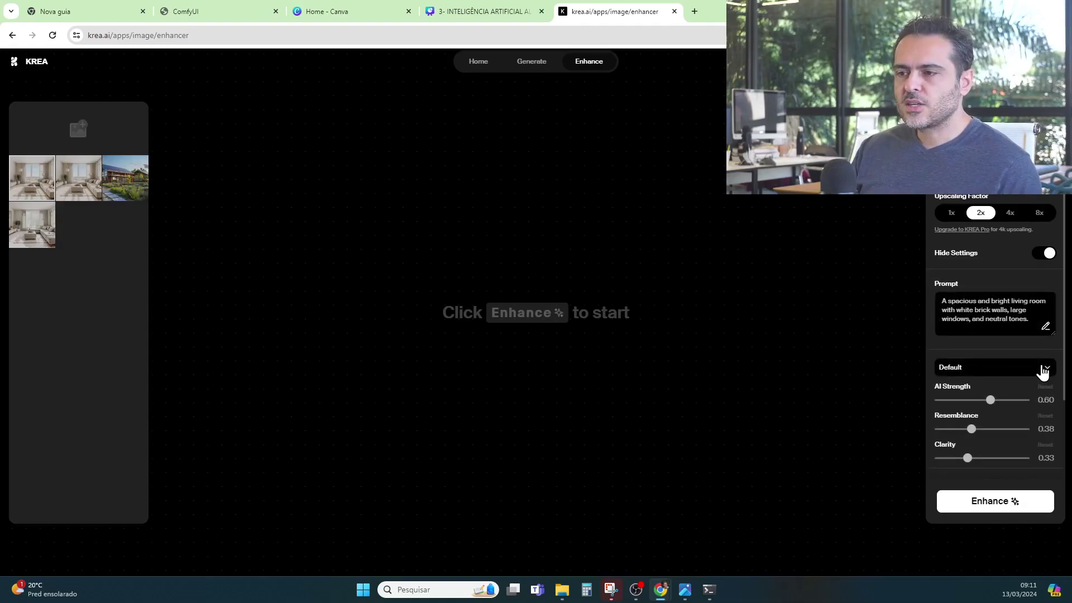
pyautogui.moveTo(1008, 319); pyautogui.dragTo(943, 295)
pyautogui.moveTo(1030, 319); pyautogui.dragTo(924, 302)
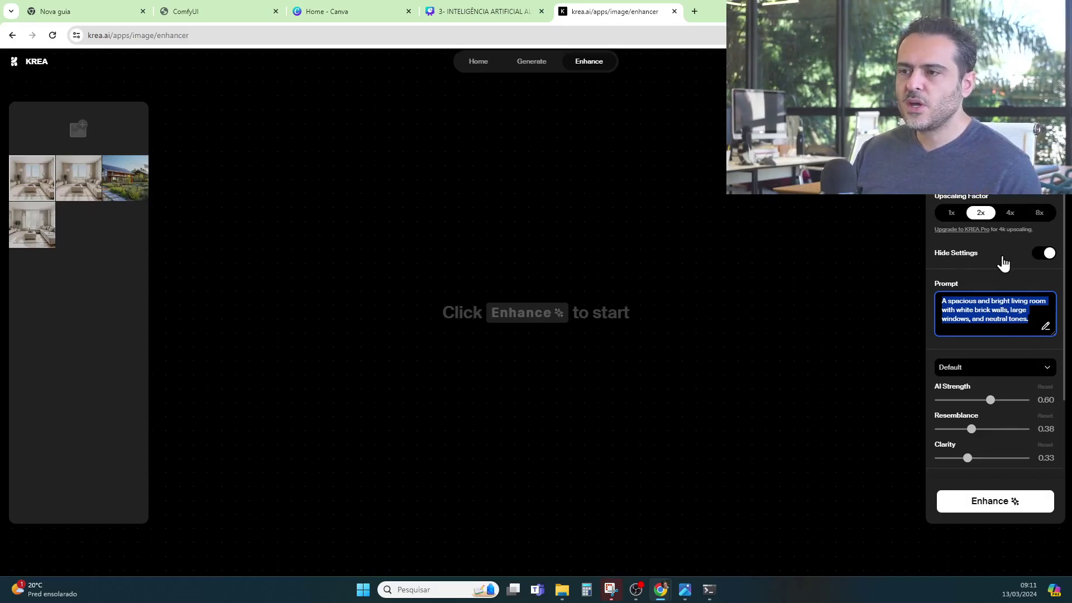
pyautogui.click(1045, 254)
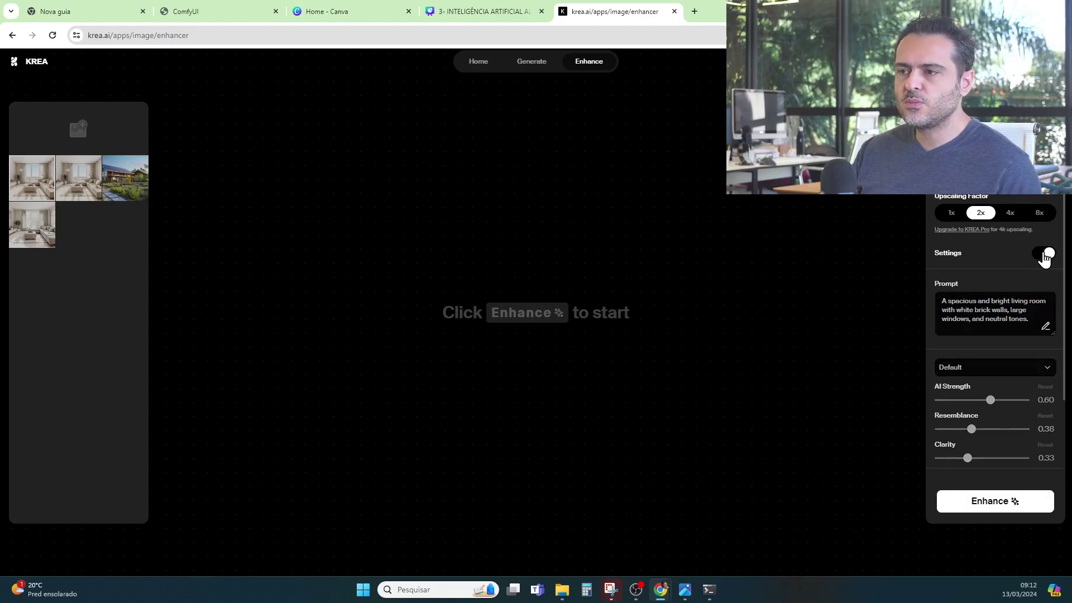
pyautogui.click(1043, 363)
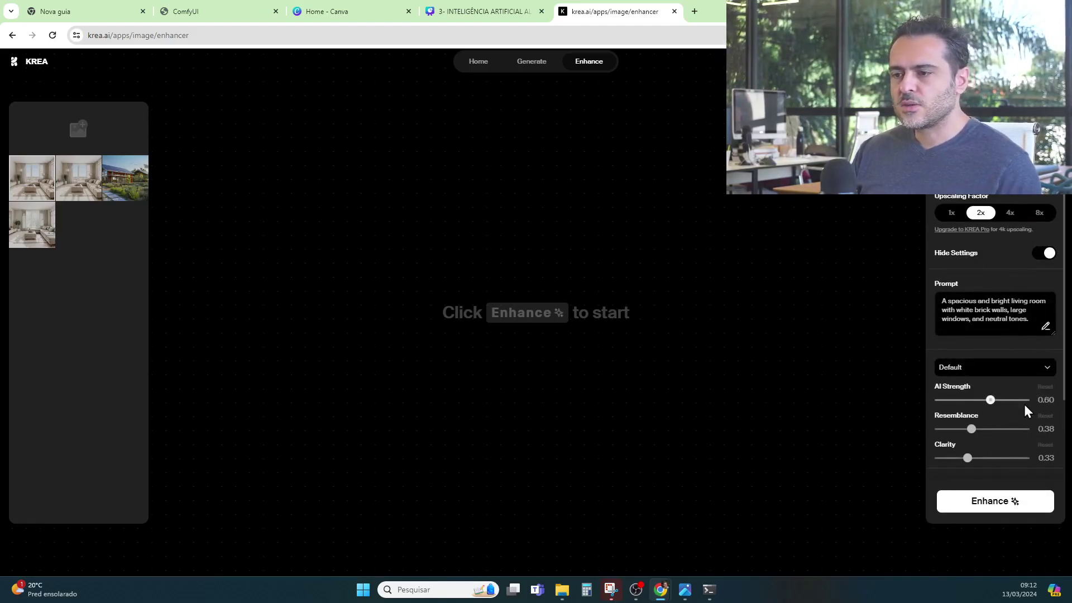
pyautogui.click(1044, 254)
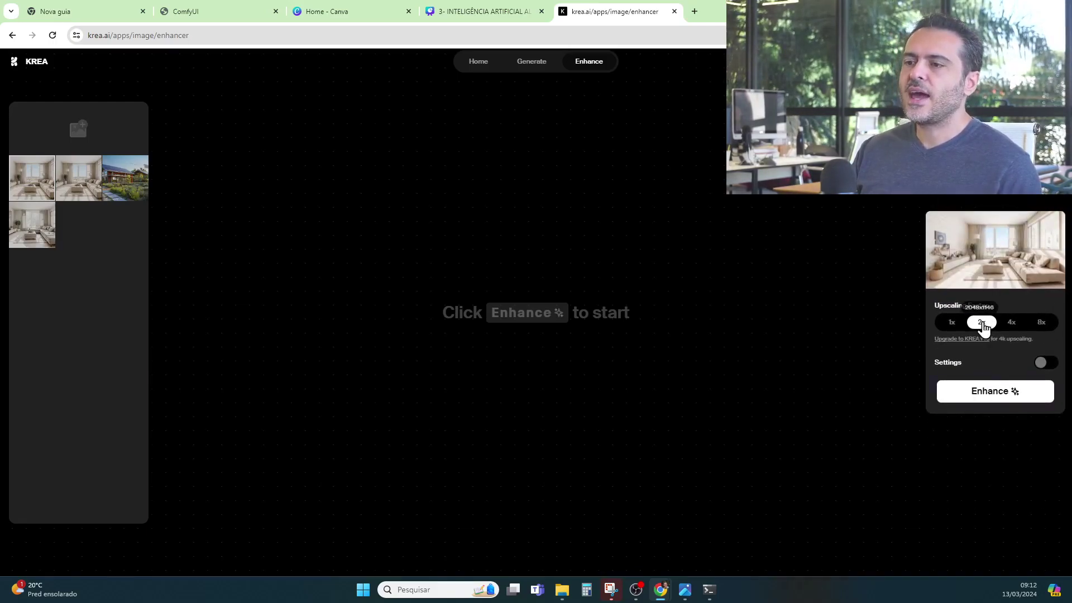
# Enhance the living room image at the 2x upscaling factor and compare the original with the enhanced version across the room
pyautogui.click(988, 396)
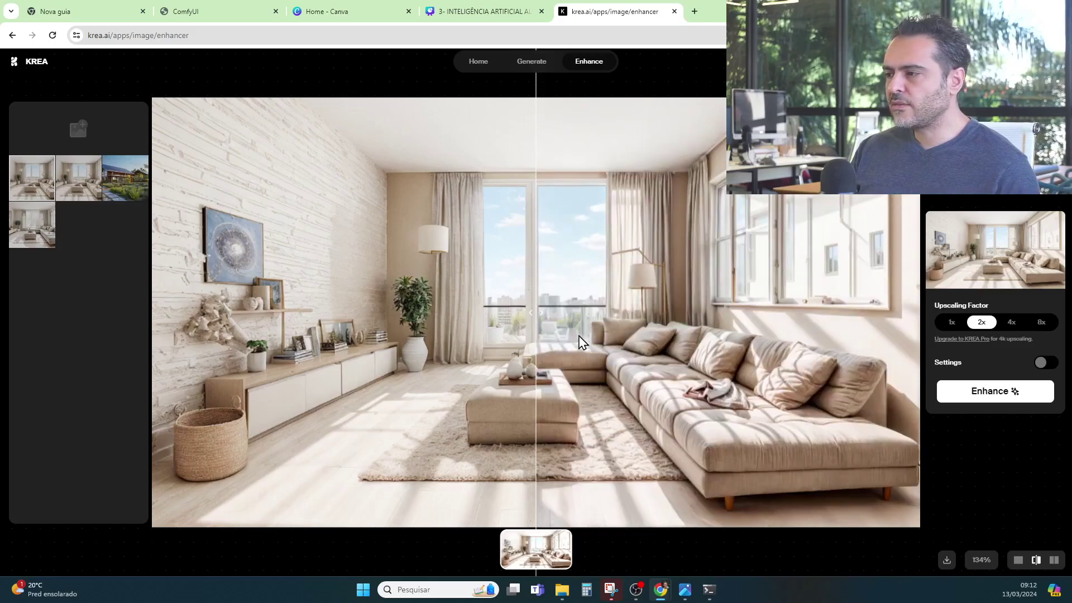
pyautogui.moveTo(536, 331); pyautogui.dragTo(891, 390)
pyautogui.moveTo(889, 287); pyautogui.dragTo(524, 347)
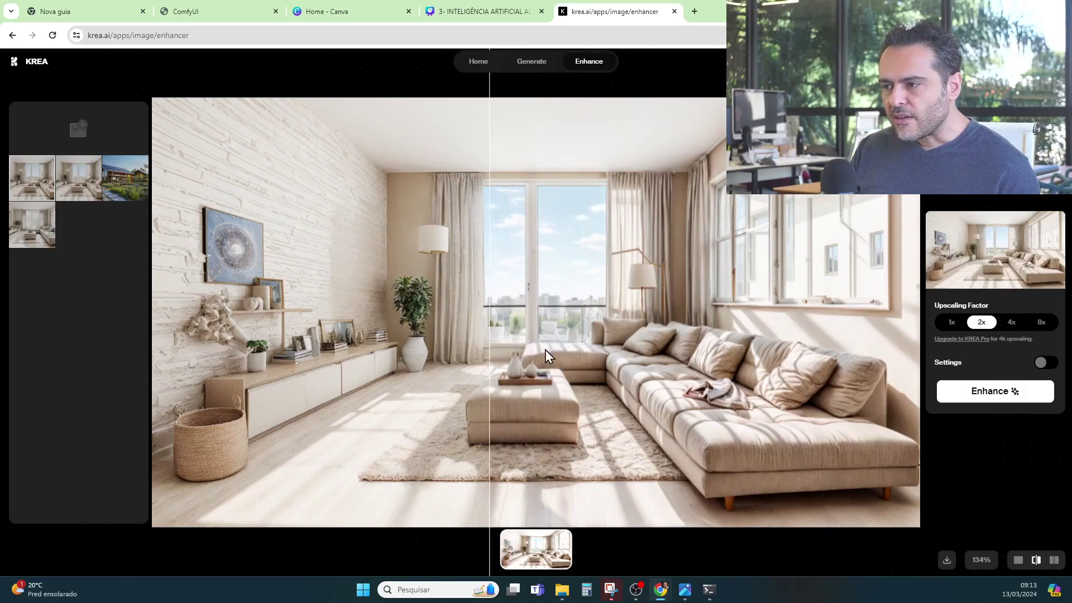
pyautogui.moveTo(497, 298); pyautogui.dragTo(274, 327)
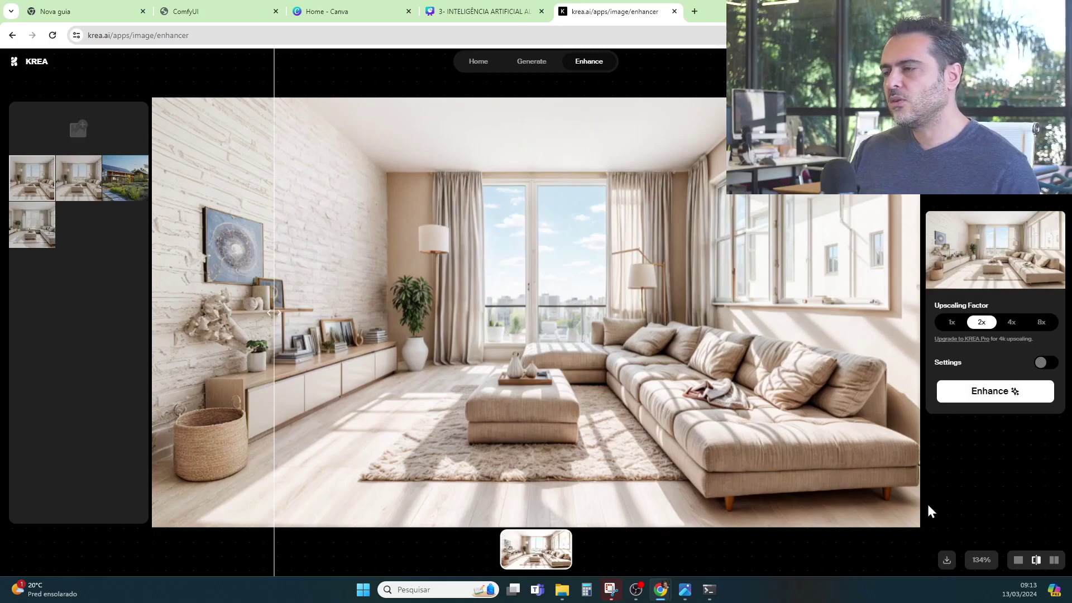
# Download the enhanced picture to the desktop as the PNG file enhanced-image
pyautogui.click(947, 560)
pyautogui.click(626, 422)
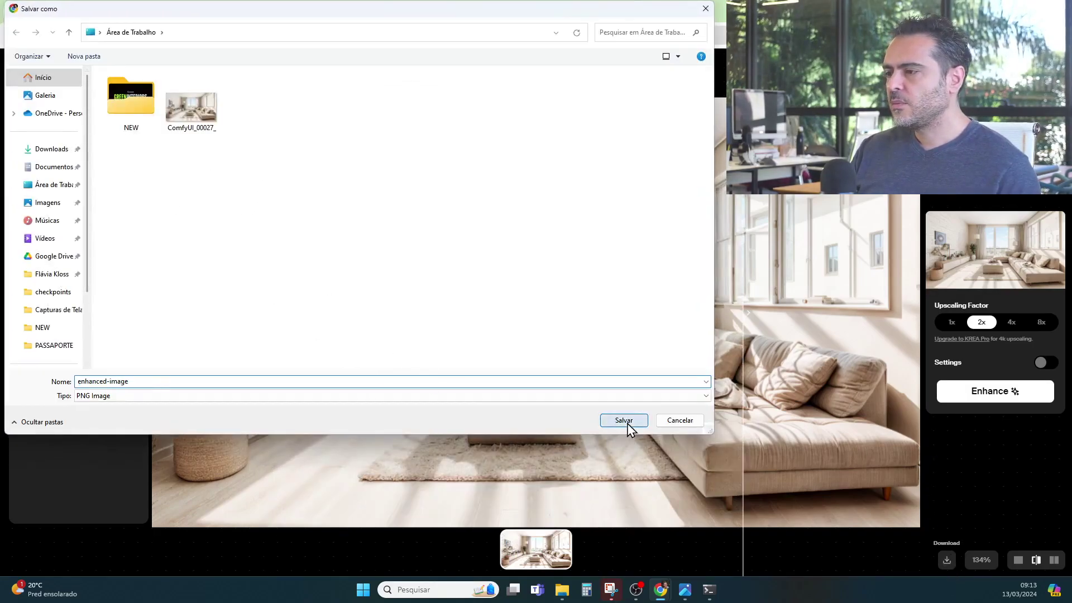
pyautogui.click(230, 62)
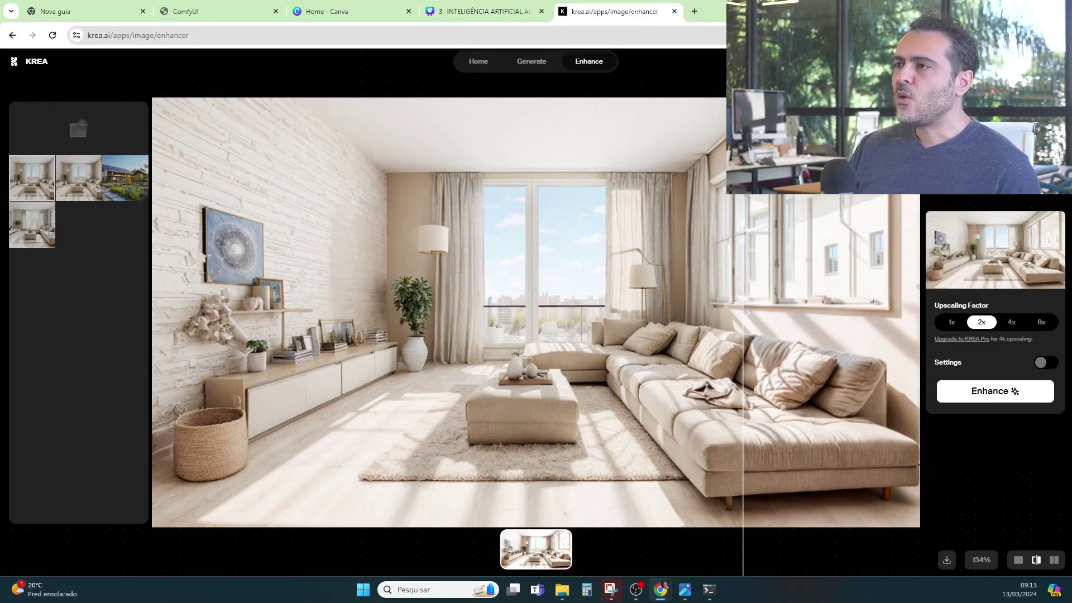
# Search the web for "pika labs" in a new browser tab and look through the results
pyautogui.click(693, 11)
pyautogui.write('pik')
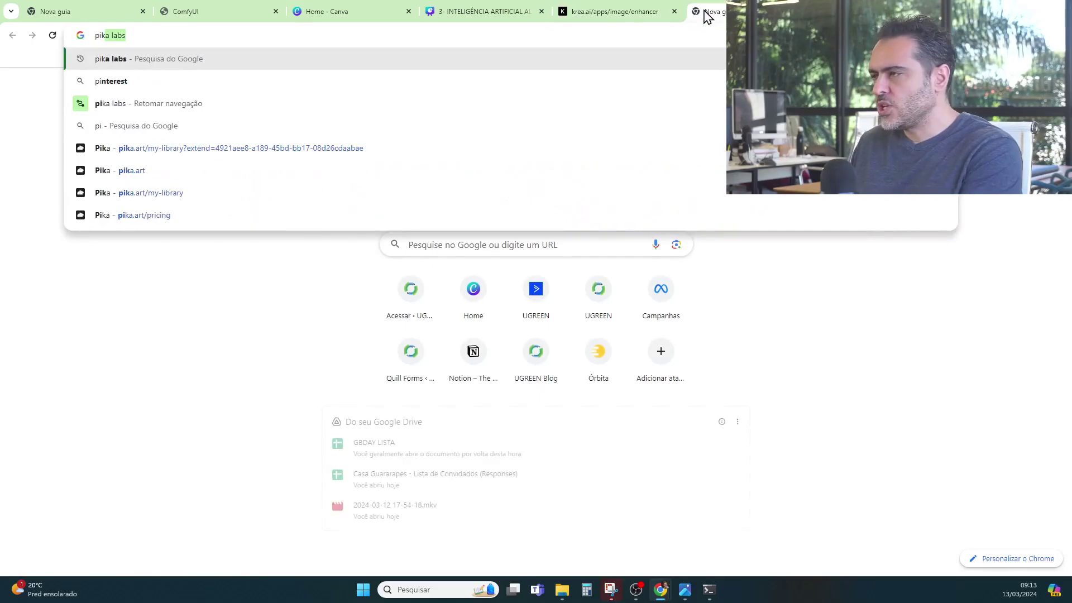
pyautogui.write('a')
pyautogui.press('Return')
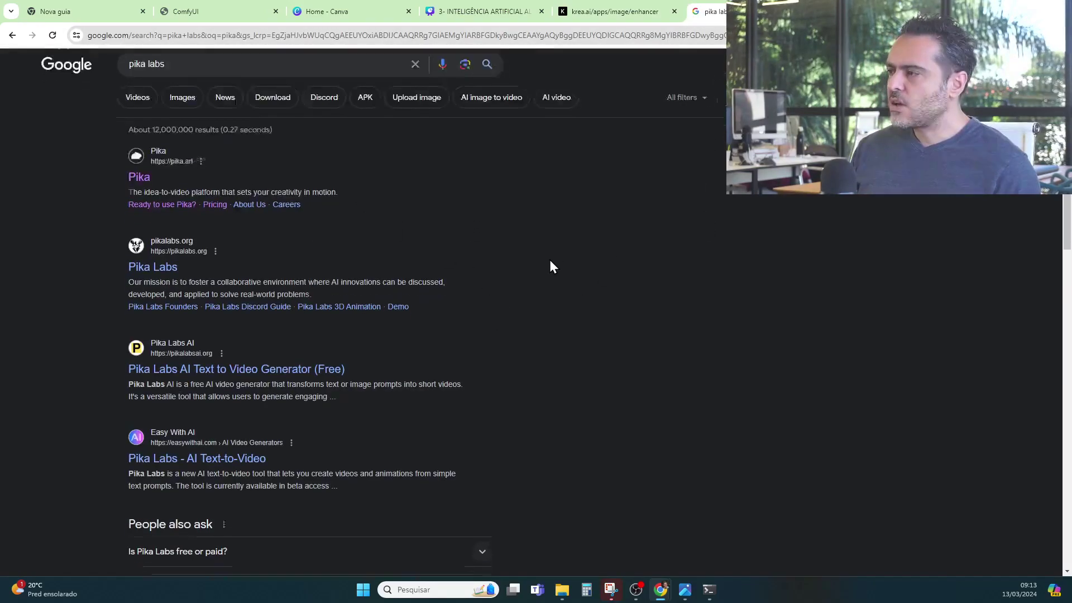
pyautogui.scroll(-5, 549, 259)
pyautogui.scroll(5, 558, 260)
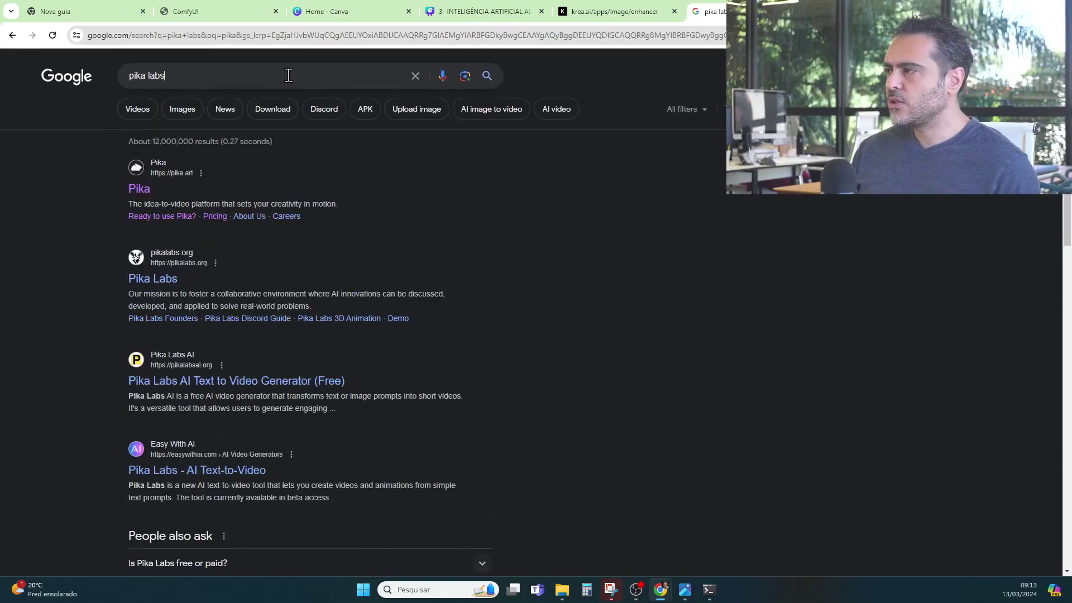
# Extend the search to "pika labs discord" and open the Pika server in Discord
pyautogui.click(288, 76)
pyautogui.write('discr')
pyautogui.press('BackSpace')
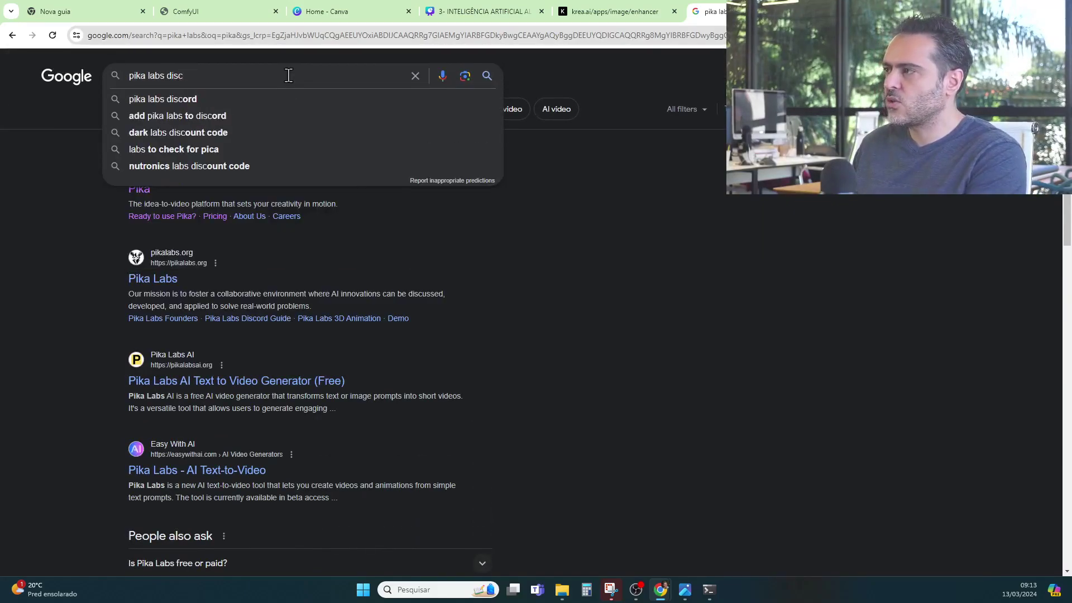
pyautogui.write('ord')
pyautogui.press('Return')
pyautogui.click(168, 171)
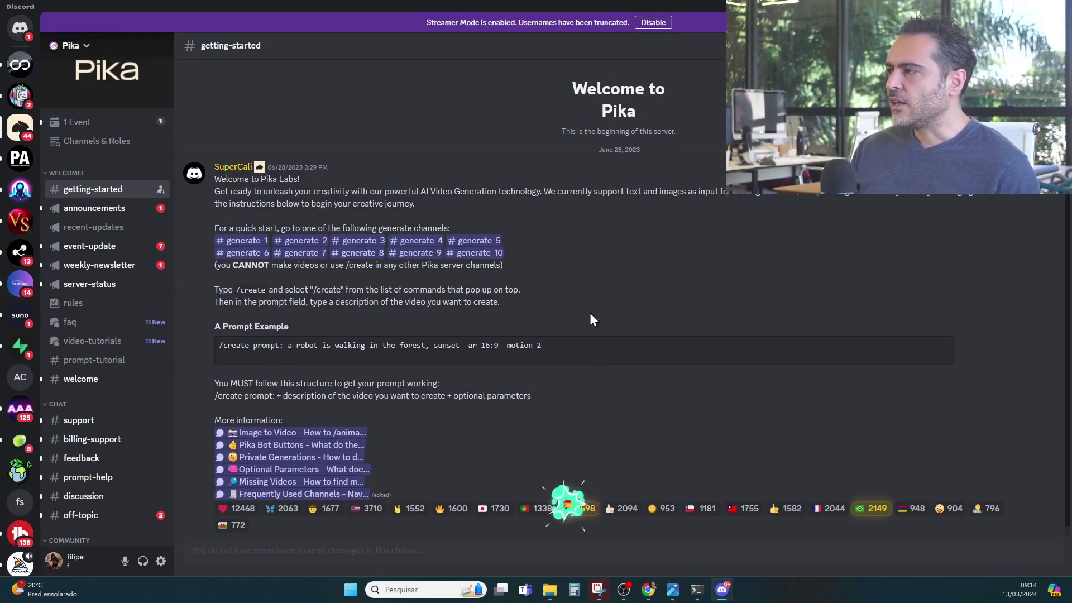
# Open the generate-10 channel among the Pika server's creation channels and go to its latest messages
pyautogui.scroll(-5, 124, 391)
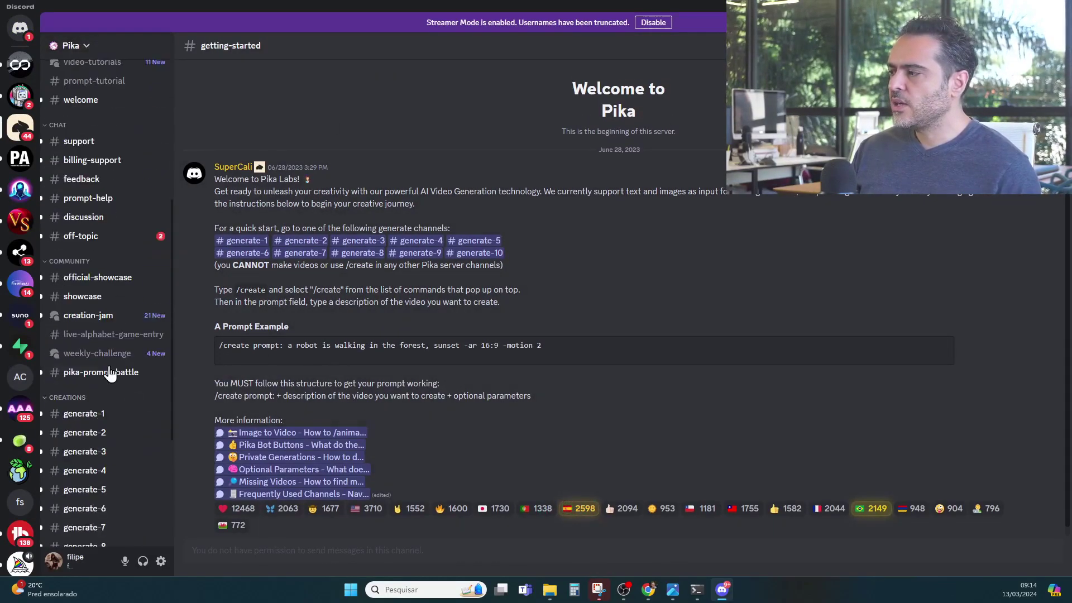
pyautogui.scroll(-3, 124, 387)
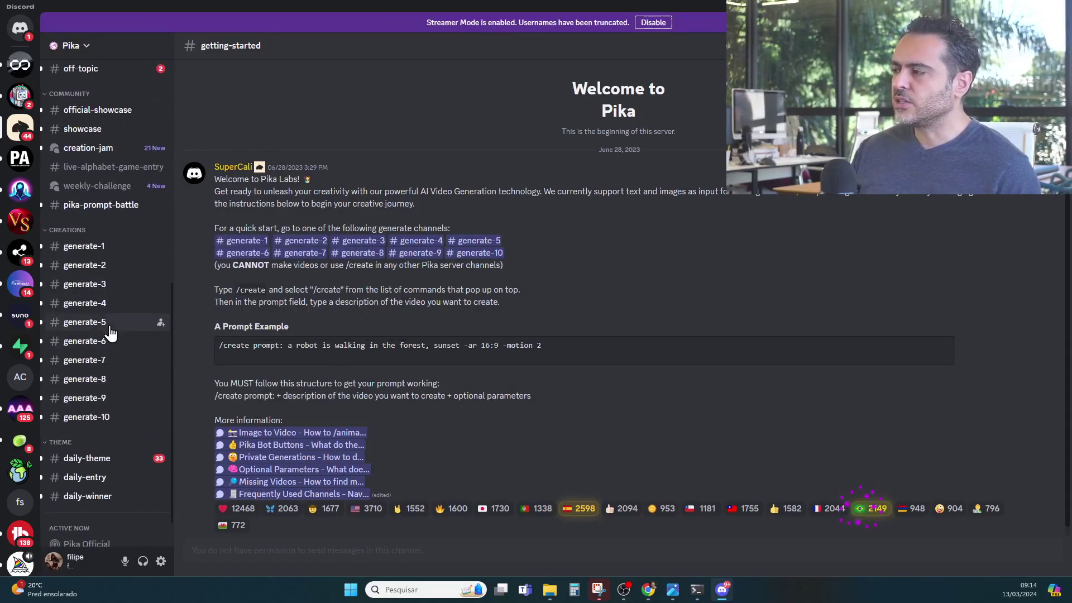
pyautogui.click(85, 322)
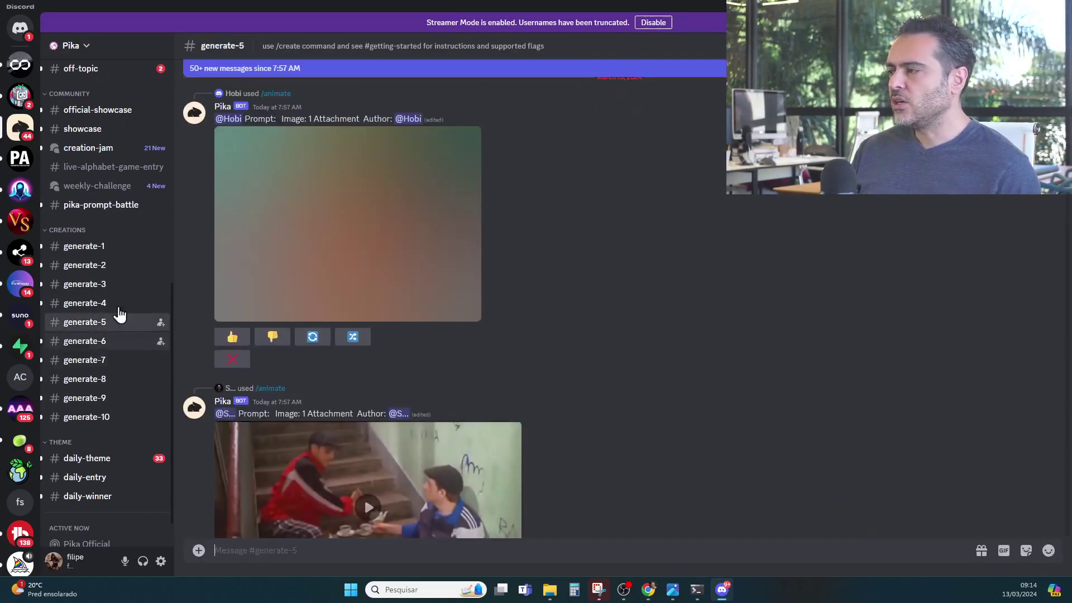
pyautogui.scroll(-1, 129, 358)
pyautogui.click(119, 374)
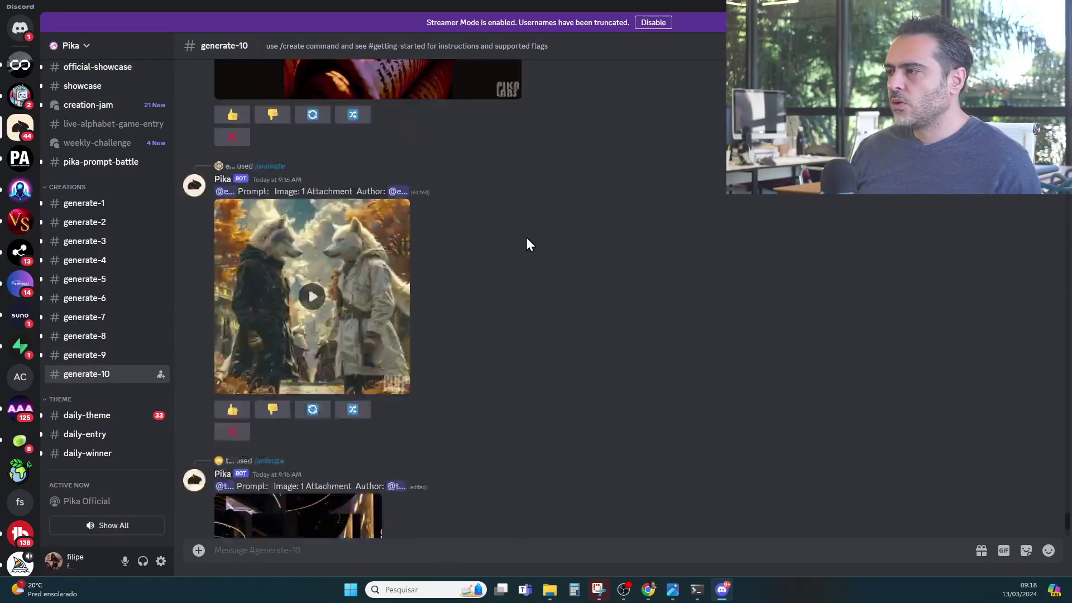
pyautogui.scroll(-3, 516, 369)
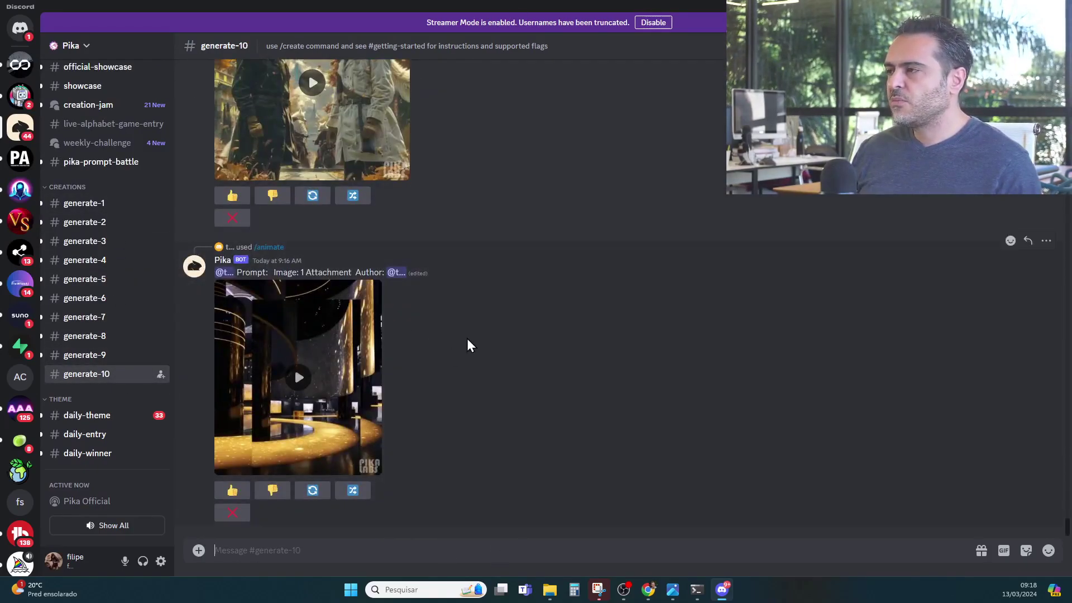
# Start Pika's /animate command in the generate-10 channel and attach enhanced-image from the desktop as its image
pyautogui.write('/')
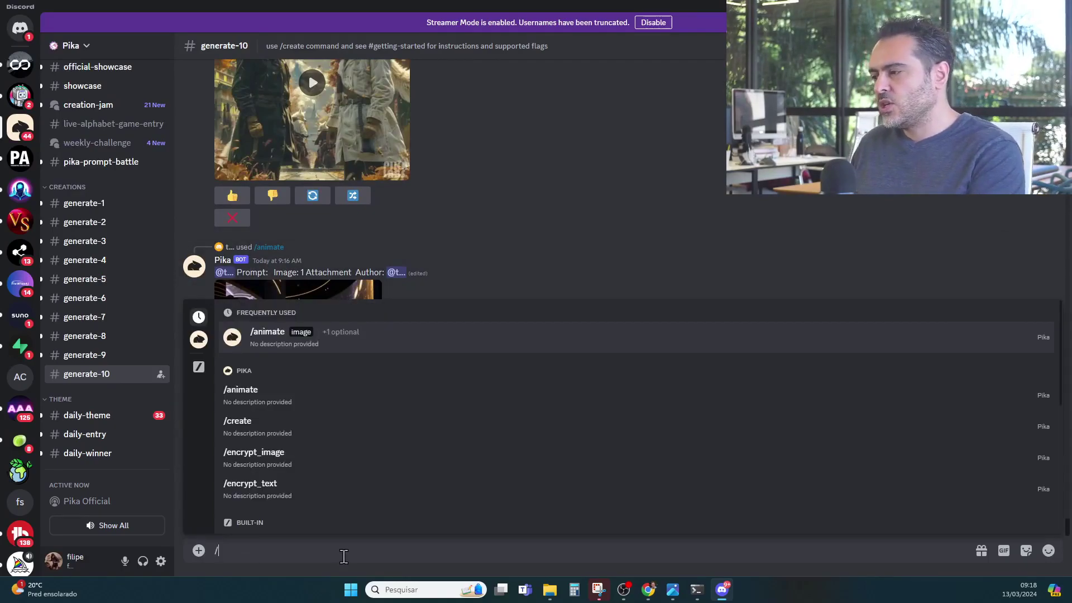
pyautogui.write('amima')
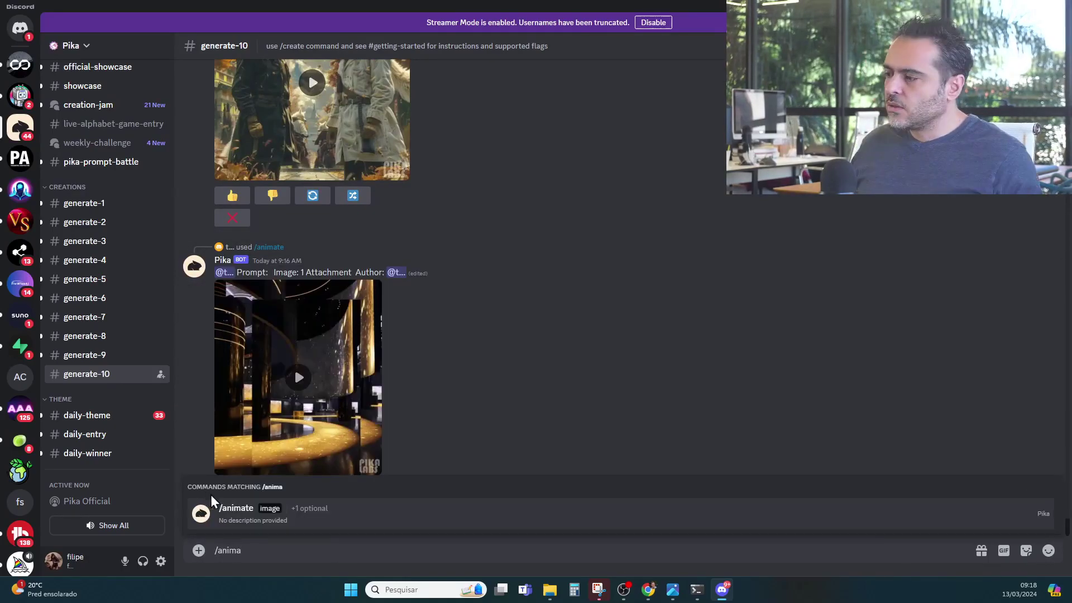
pyautogui.click(245, 514)
pyautogui.click(270, 481)
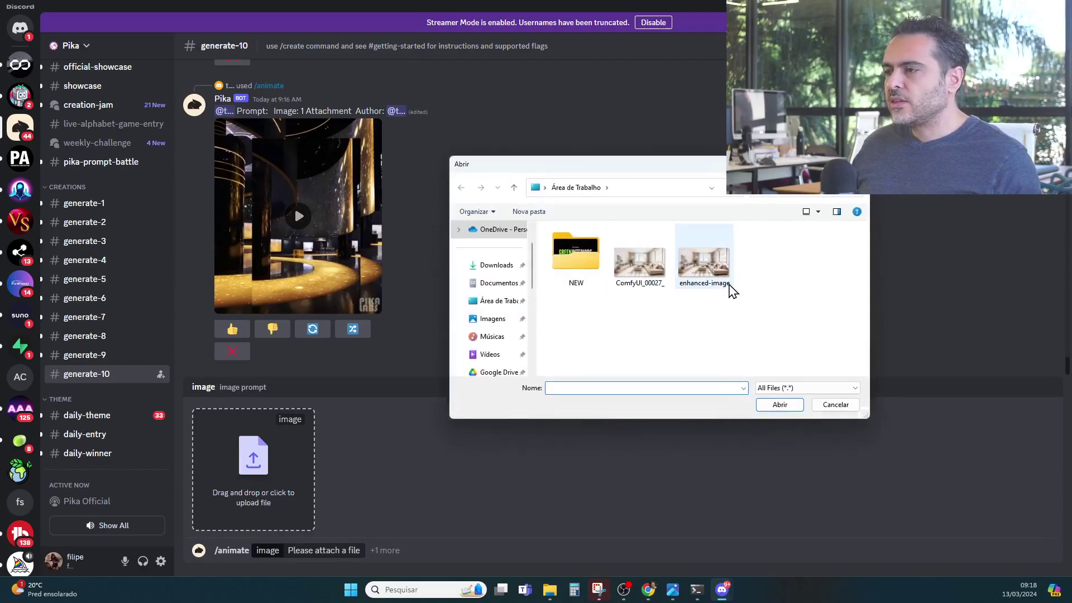
pyautogui.doubleClick(717, 271)
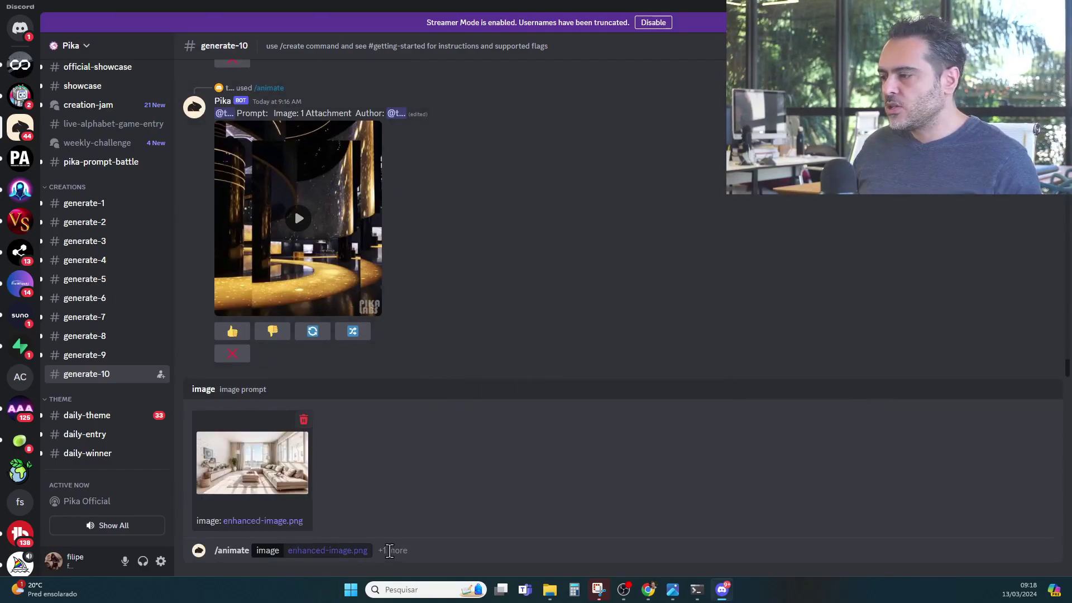
# Add the optional prompt to the animate command with the text "-camera zoom in -motion 1"
pyautogui.click(386, 551)
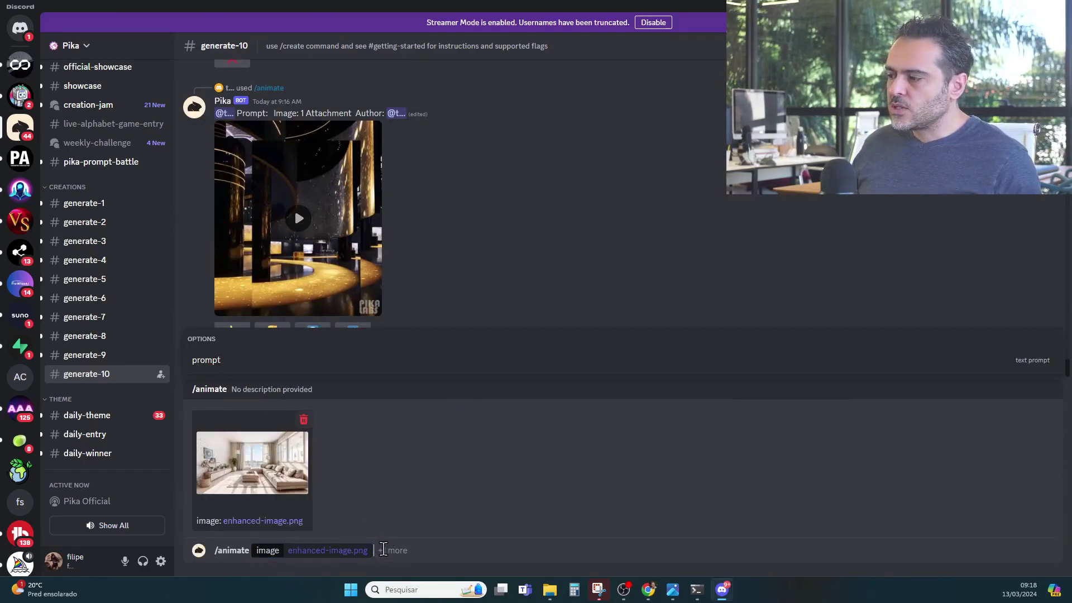
pyautogui.click(188, 357)
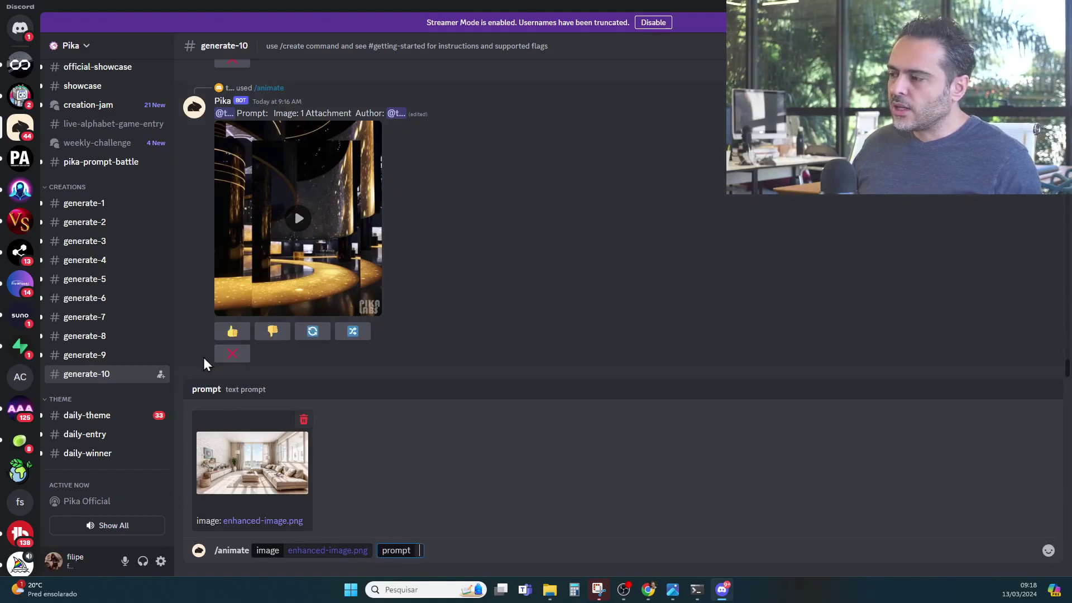
pyautogui.write('-')
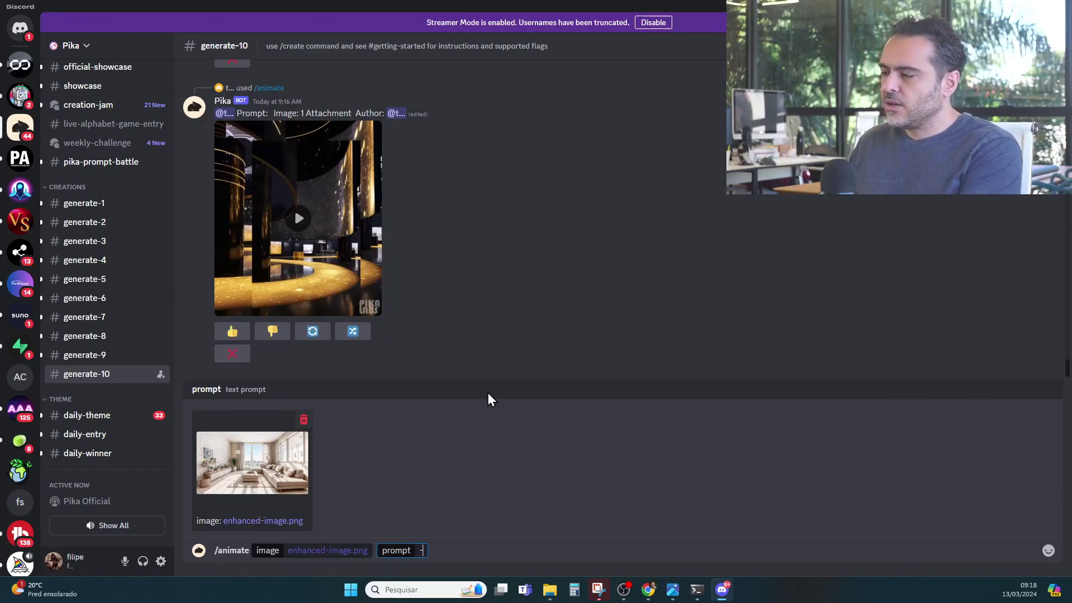
pyautogui.write('camera zoo')
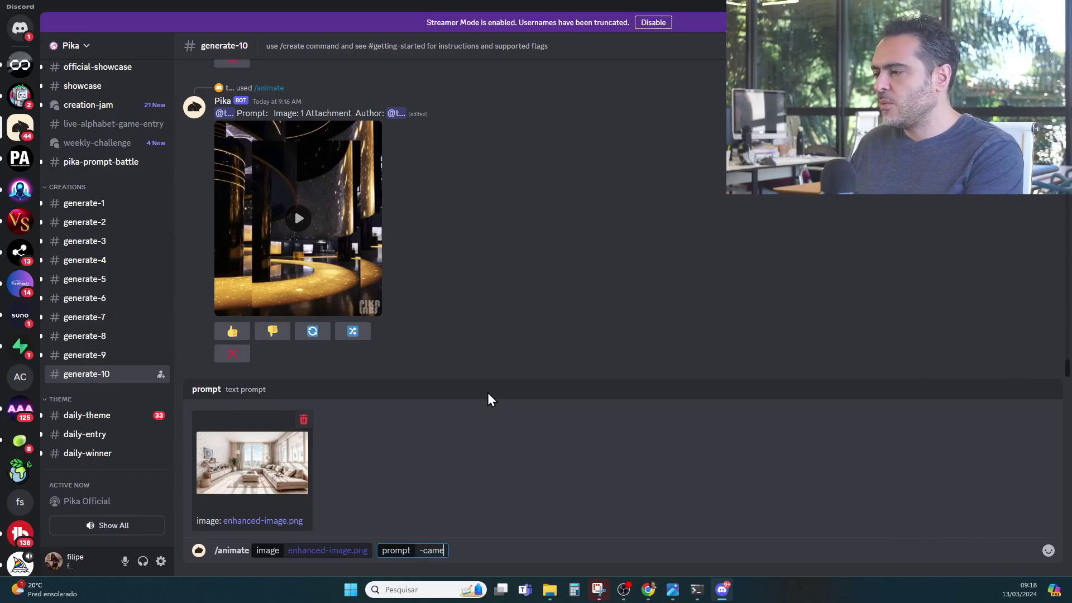
pyautogui.write('m in')
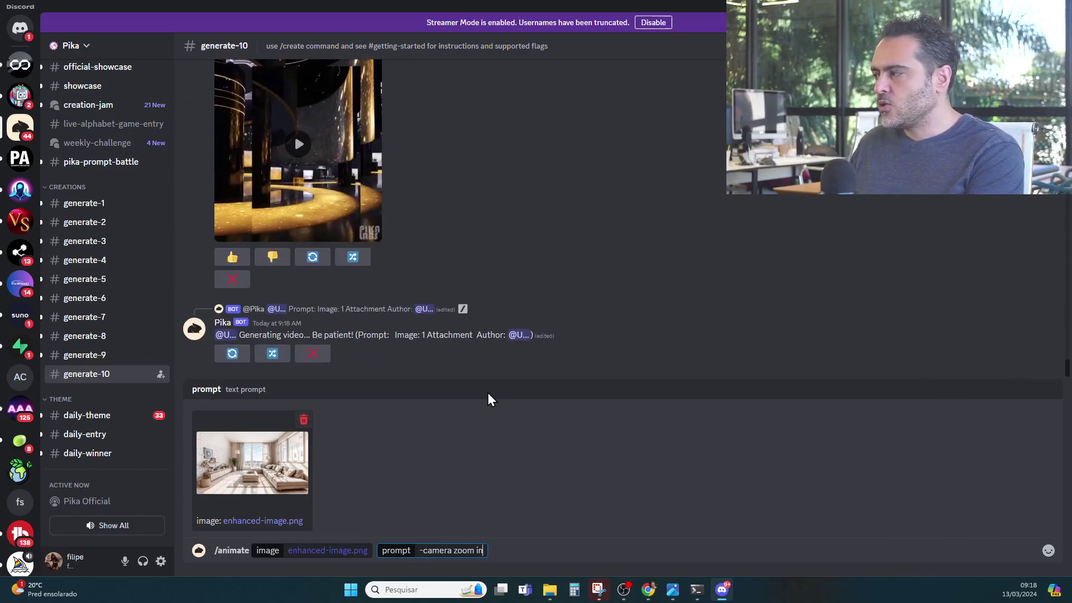
pyautogui.write(' -motion')
pyautogui.write(' 1')
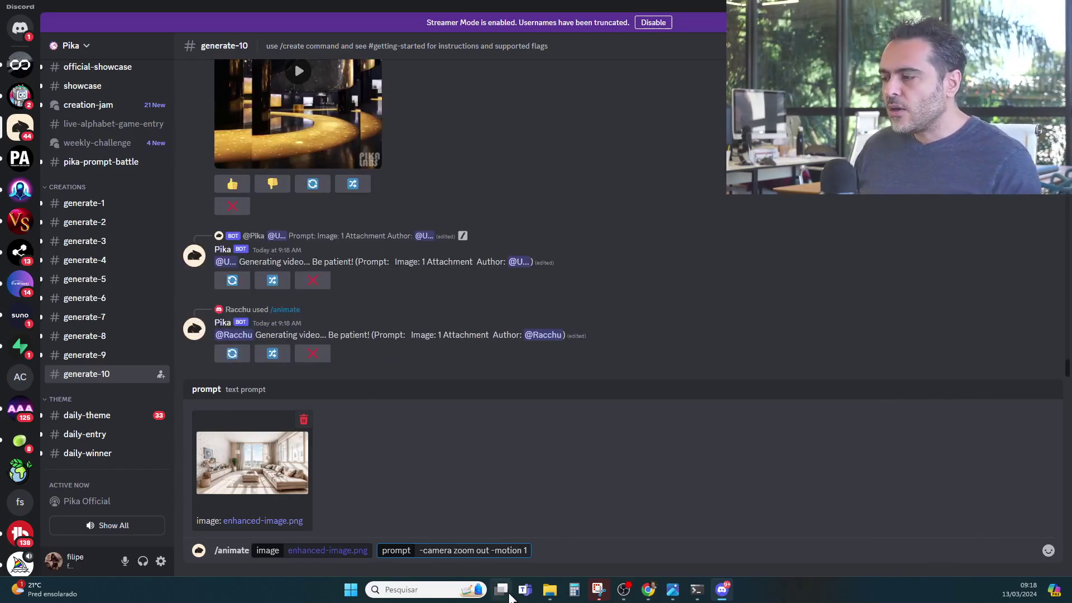
# Try the camera movements "pan up" and "rotate" in the prompt in place of the zoom
pyautogui.moveTo(460, 550); pyautogui.dragTo(494, 550)
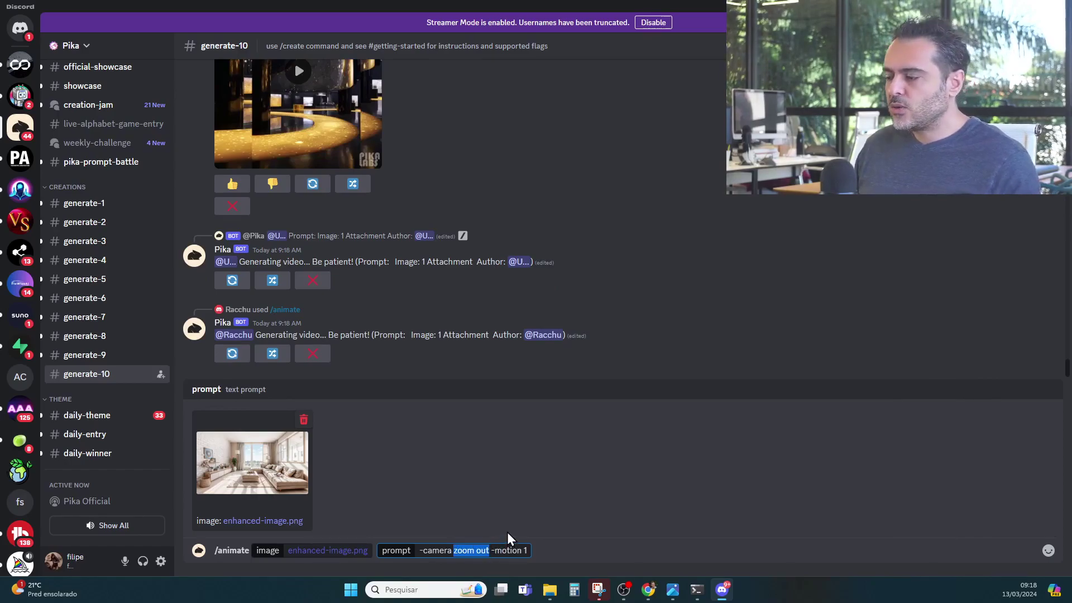
pyautogui.write('pan')
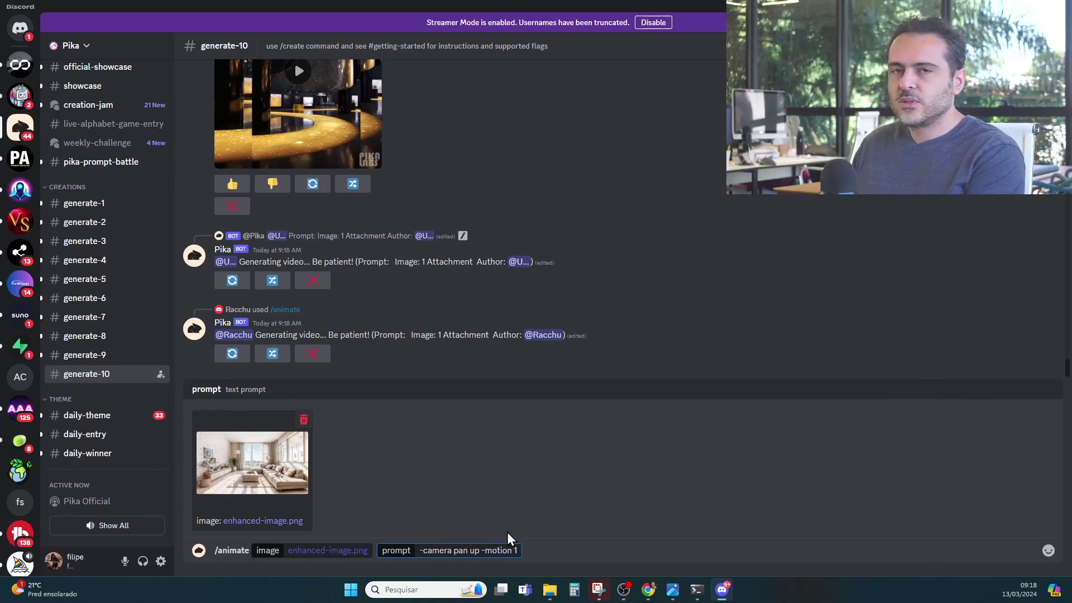
pyautogui.write(' up')
pyautogui.press('BackSpace')
pyautogui.press('BackSpace')
pyautogui.press('BackSpace')
pyautogui.press('BackSpace')
pyautogui.press('BackSpace')
pyautogui.press('BackSpace')
pyautogui.write('rotate')
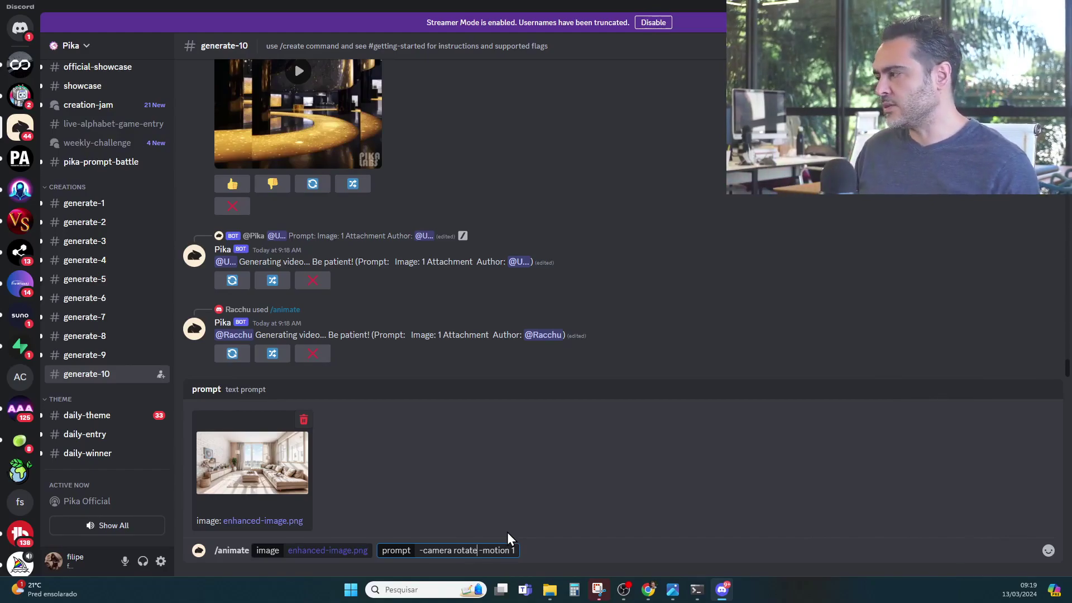
# Replace the camera movement in the prompt with "zoom in" and send the animate command
pyautogui.moveTo(477, 549)
pyautogui.mouseDown()
pyautogui.moveTo(431, 550)
pyautogui.moveTo(455, 550)
pyautogui.mouseUp()
pyautogui.write('zoom in')
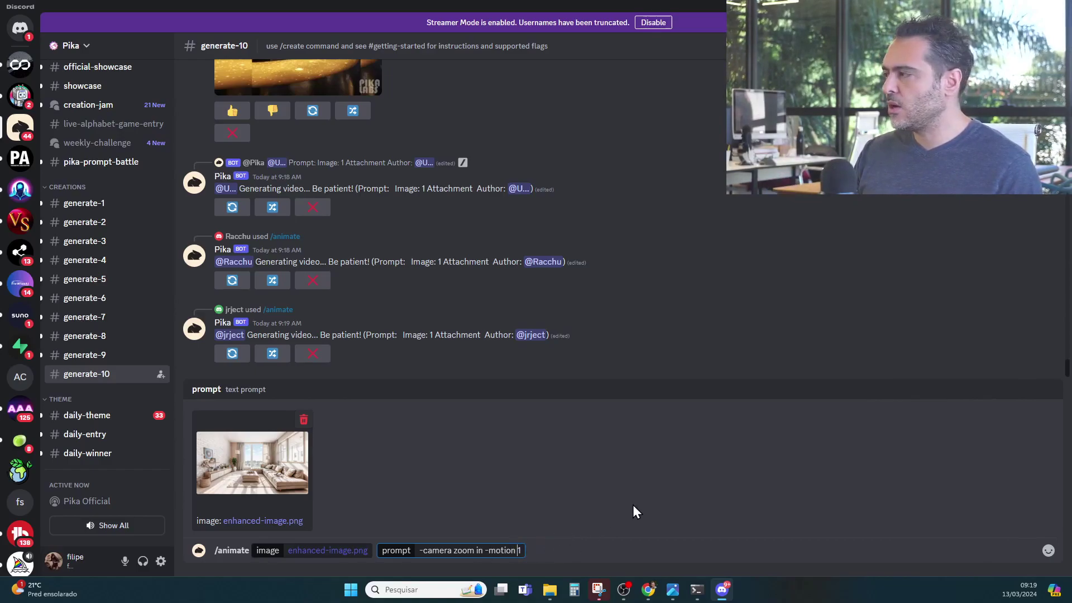
pyautogui.press('Return')
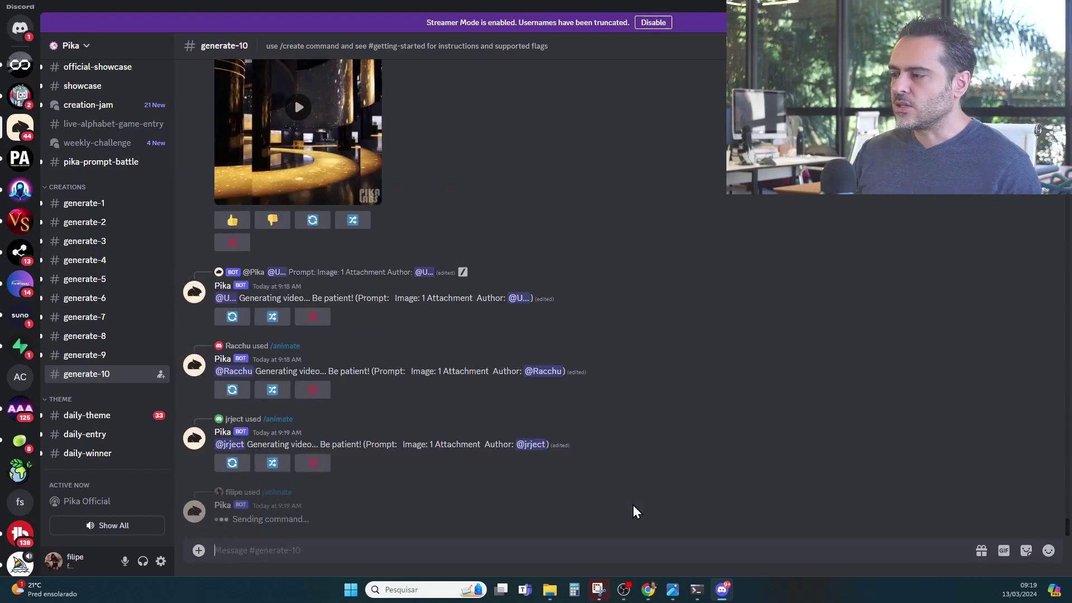
# Play the wolf video and look through other generated videos in the channel, ending at the prompt of the submitted living room job
pyautogui.scroll(5, 573, 438)
pyautogui.scroll(-3, 502, 279)
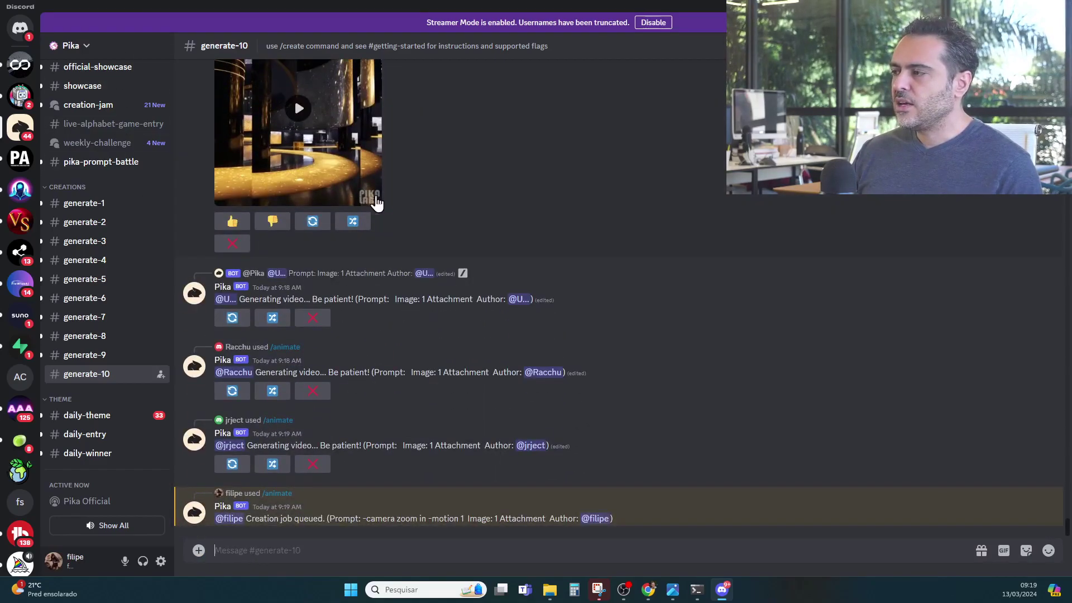
pyautogui.scroll(5, 500, 231)
pyautogui.scroll(2, 341, 184)
pyautogui.click(308, 149)
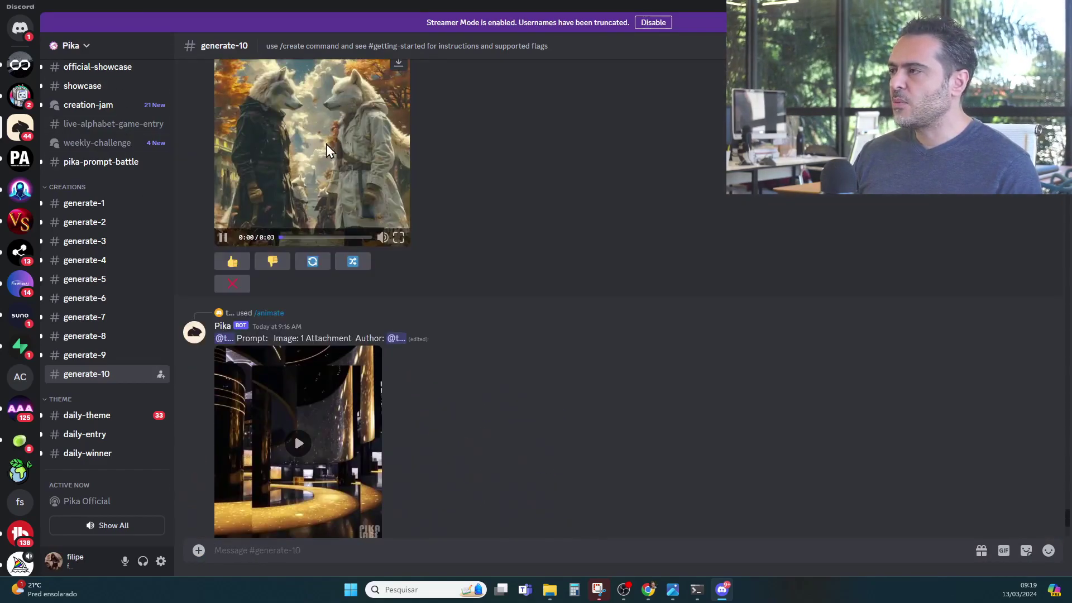
pyautogui.scroll(2, 429, 228)
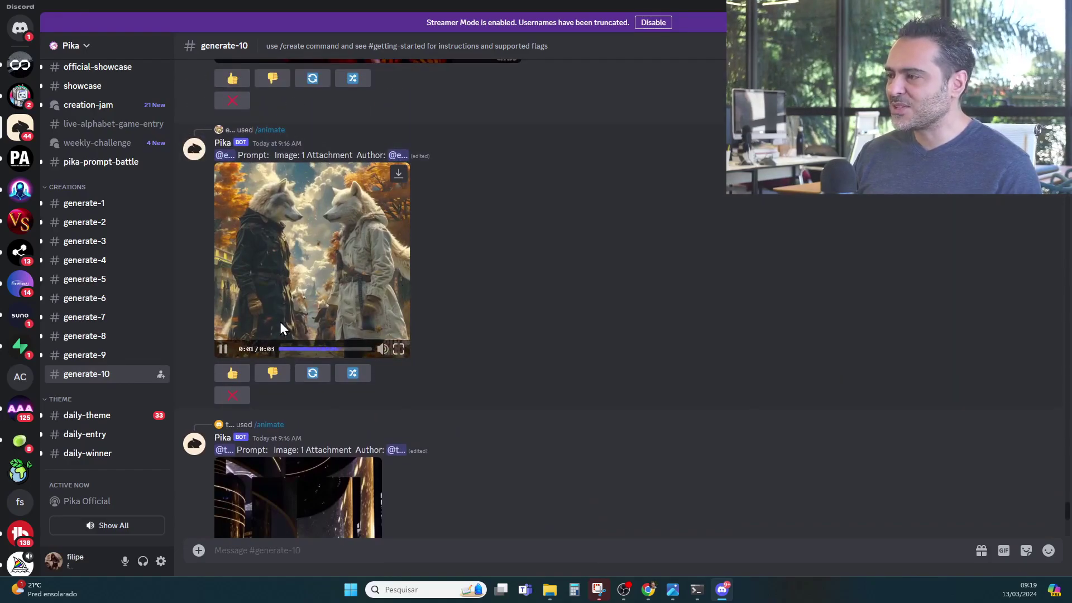
pyautogui.scroll(-10, 474, 346)
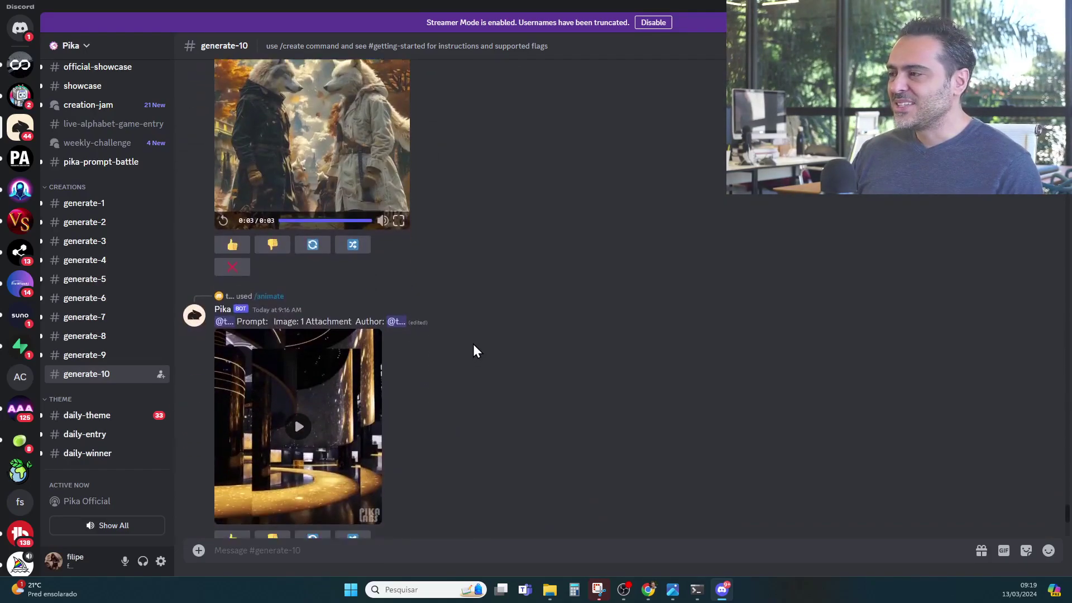
pyautogui.click(479, 351)
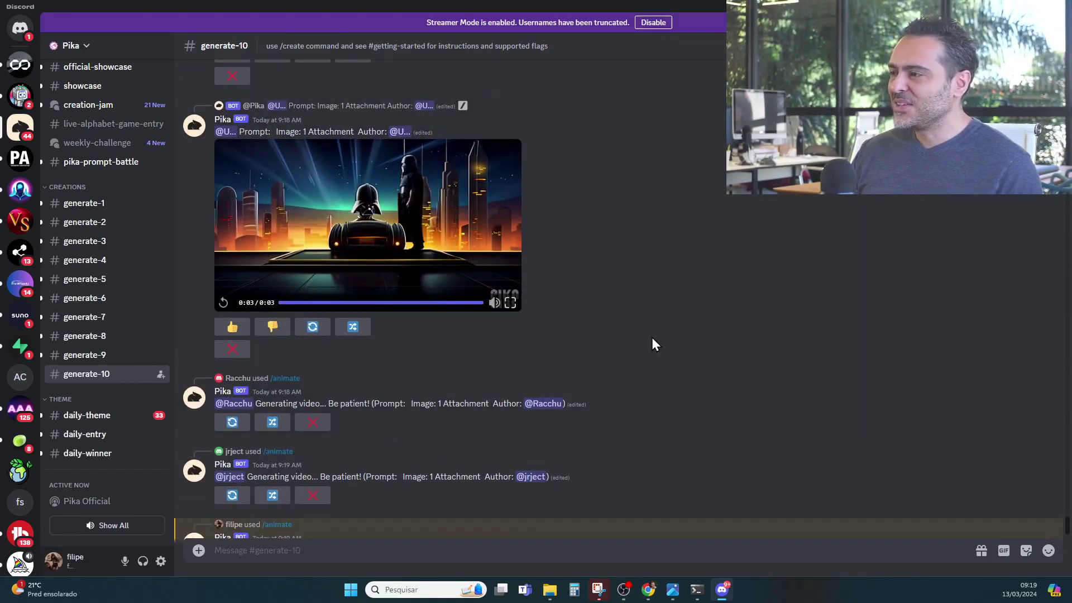
pyautogui.scroll(-2, 706, 330)
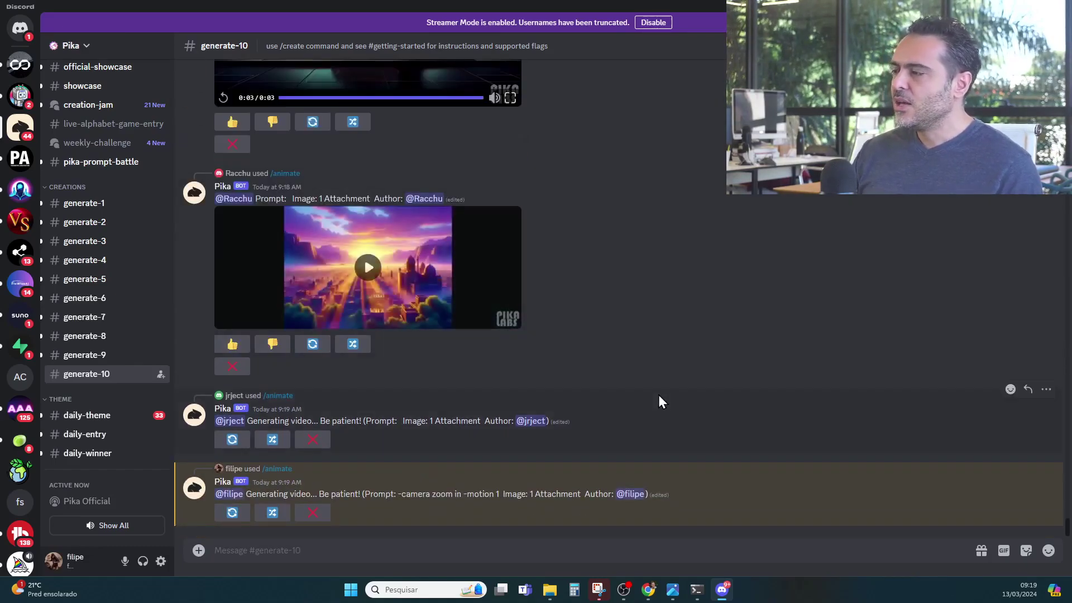
pyautogui.moveTo(378, 493); pyautogui.dragTo(562, 494)
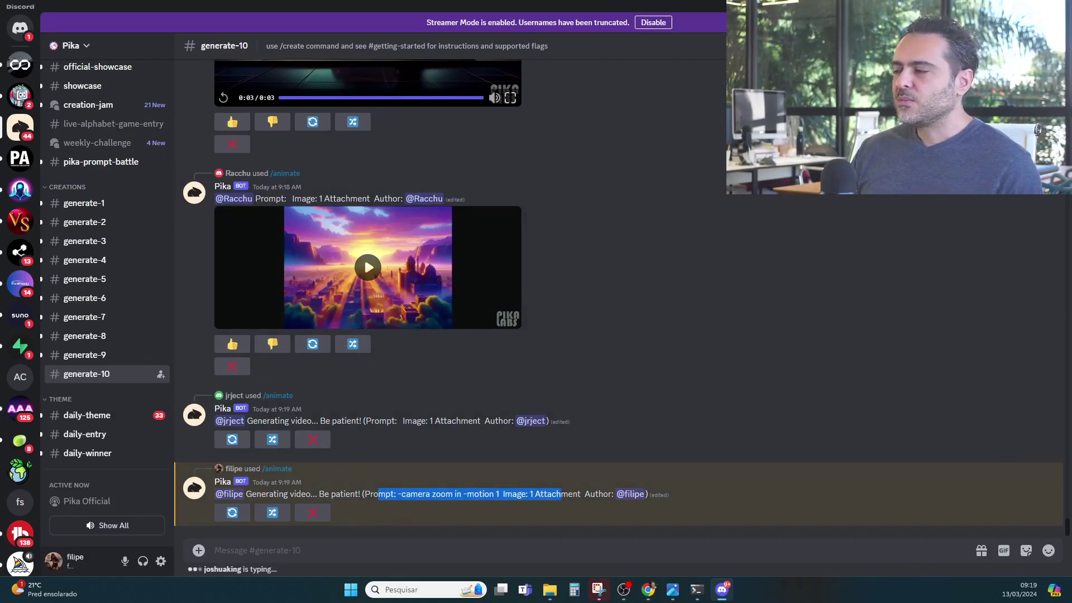
# Switch to the Pika web library in the browser and examine the camera control settings, selecting zoom in
pyautogui.hotkey('alt', 'Tab')
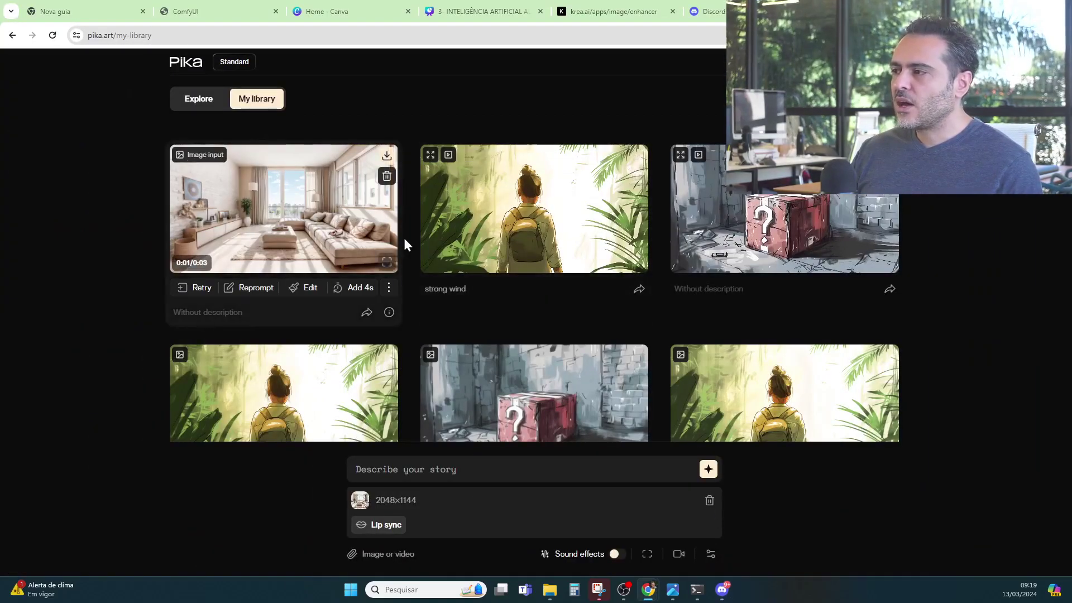
pyautogui.moveTo(278, 206)
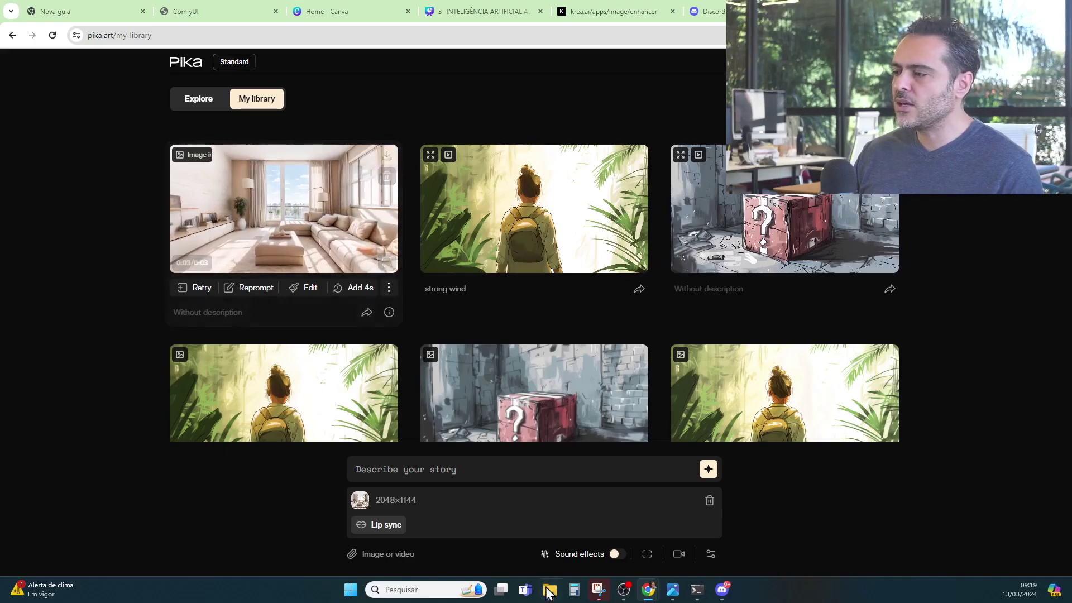
pyautogui.click(679, 553)
pyautogui.click(639, 435)
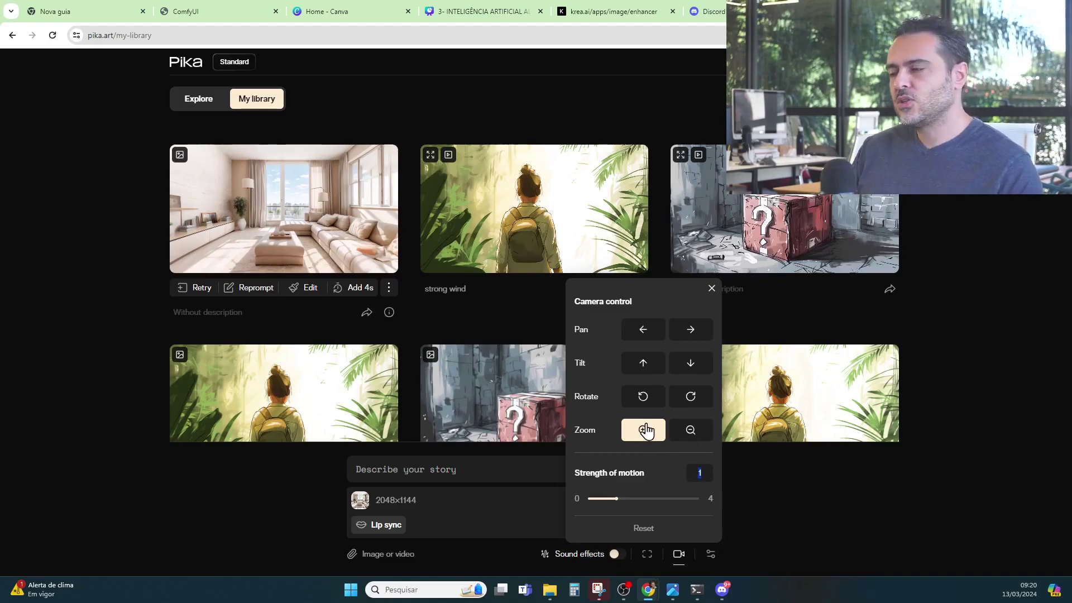
pyautogui.click(816, 487)
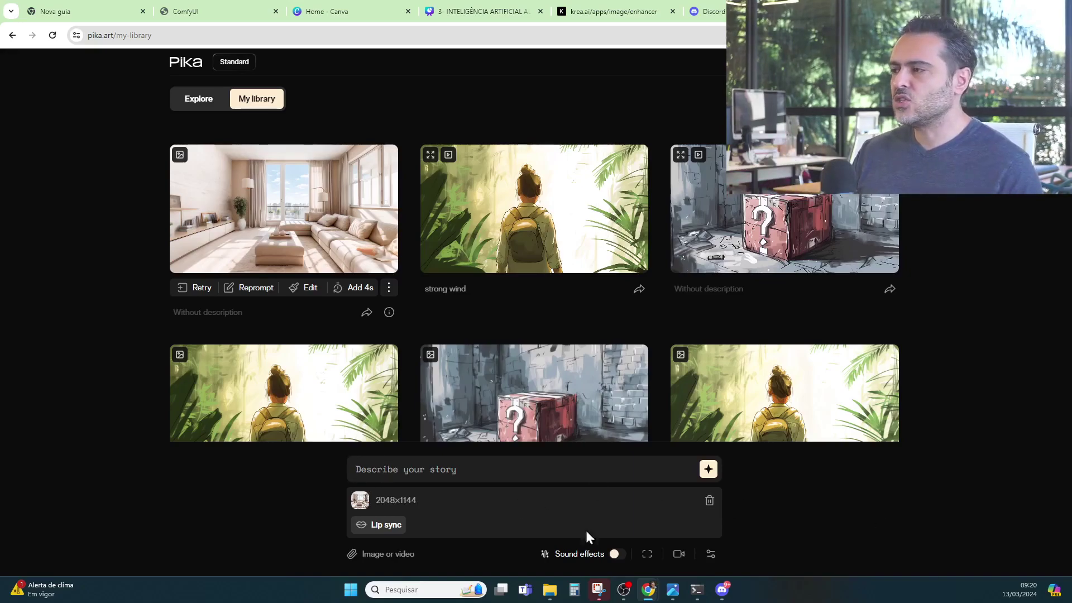
# Check the living room video's extra options, watch it enlarged, and preview the other animated videos in the library
pyautogui.click(389, 288)
pyautogui.click(1015, 366)
pyautogui.moveTo(339, 212)
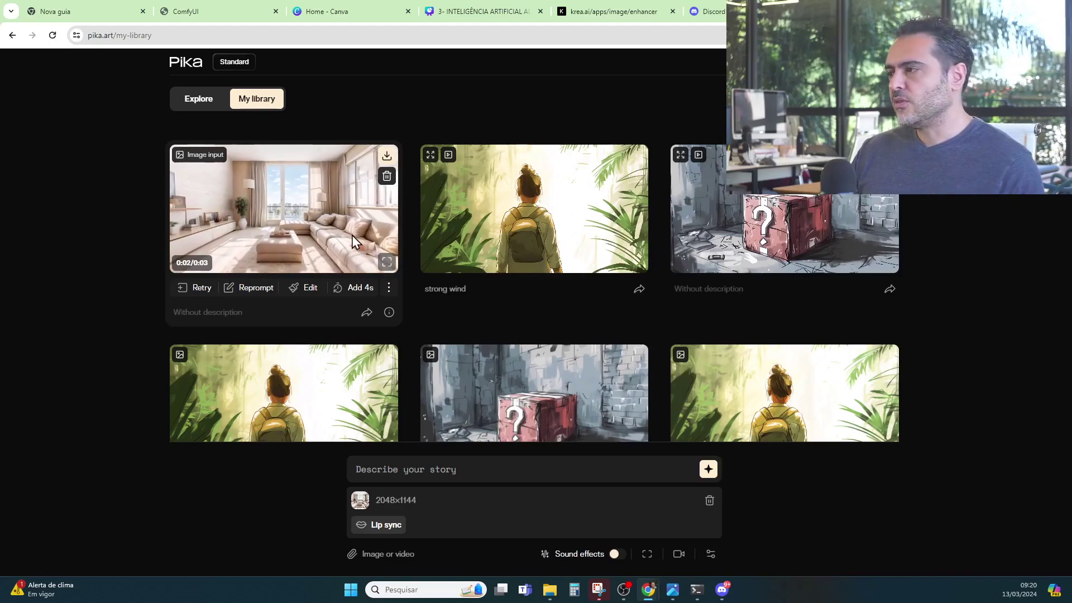
pyautogui.click(383, 264)
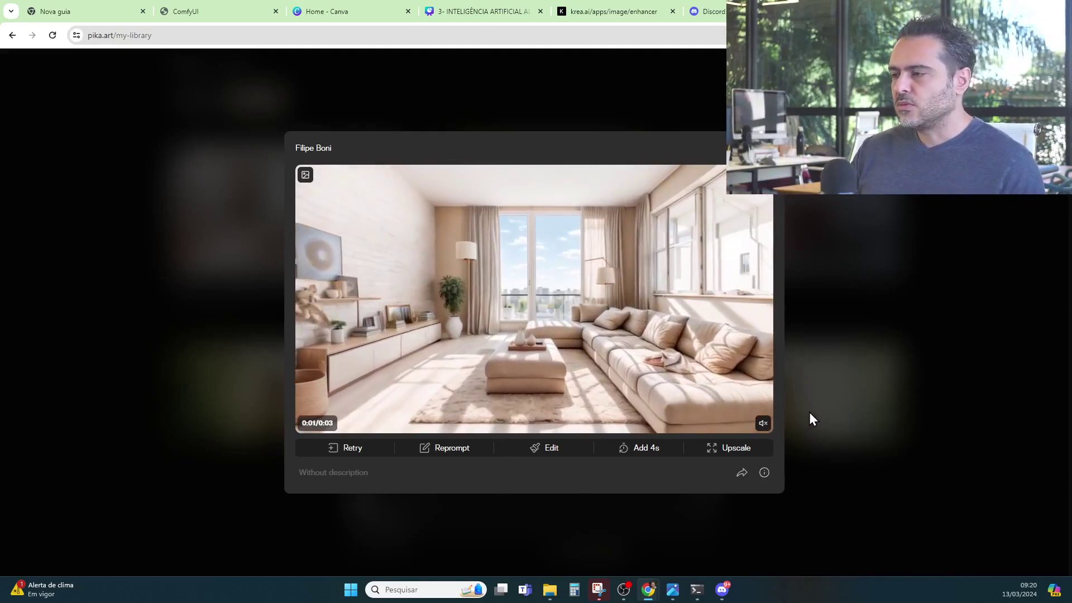
pyautogui.click(809, 411)
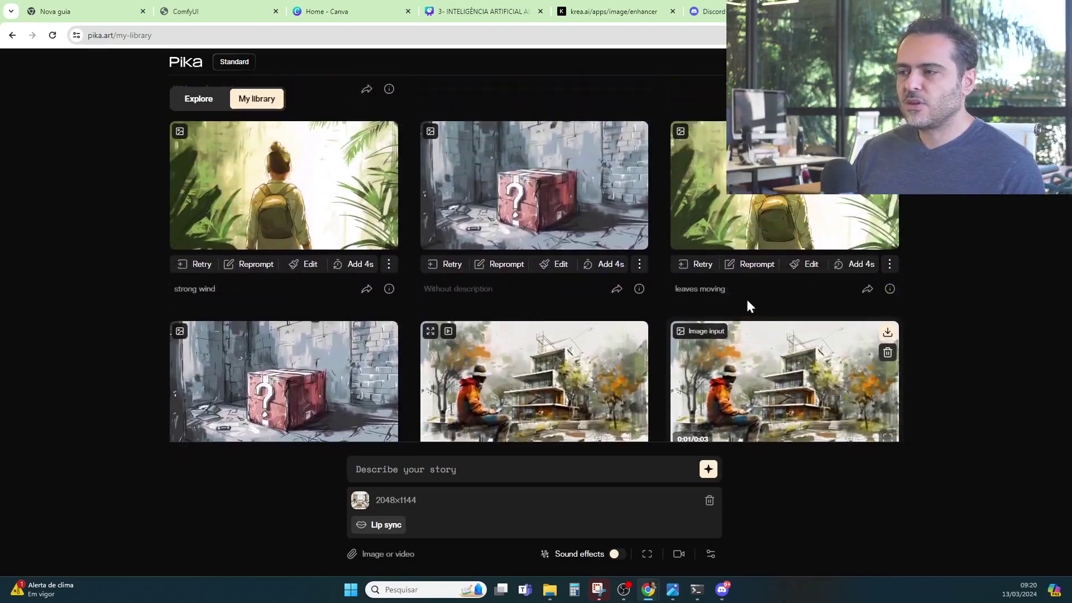
pyautogui.scroll(-5, 747, 306)
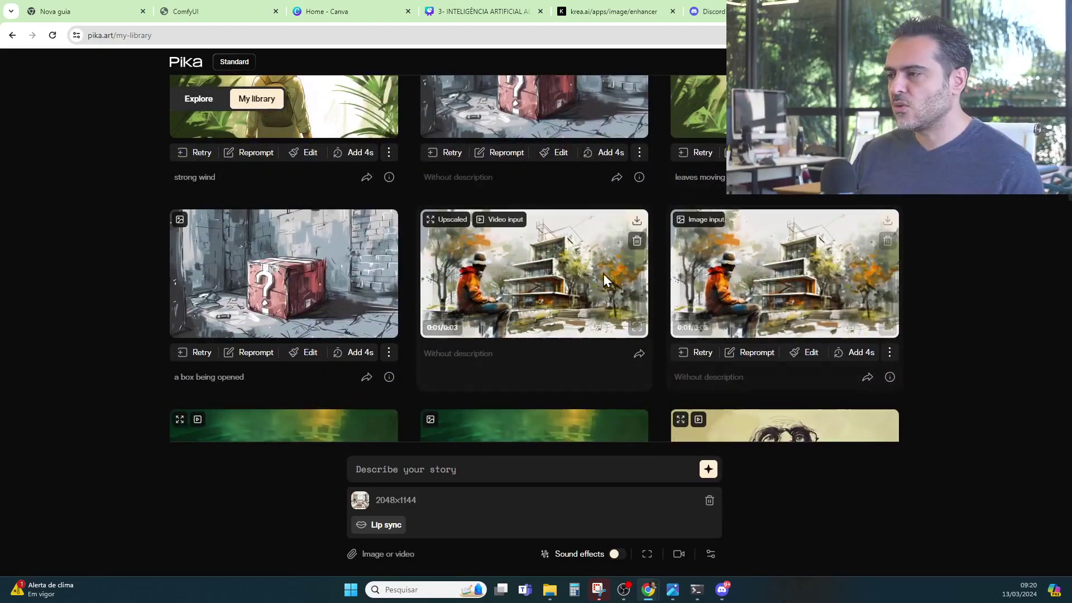
pyautogui.scroll(-1, 450, 229)
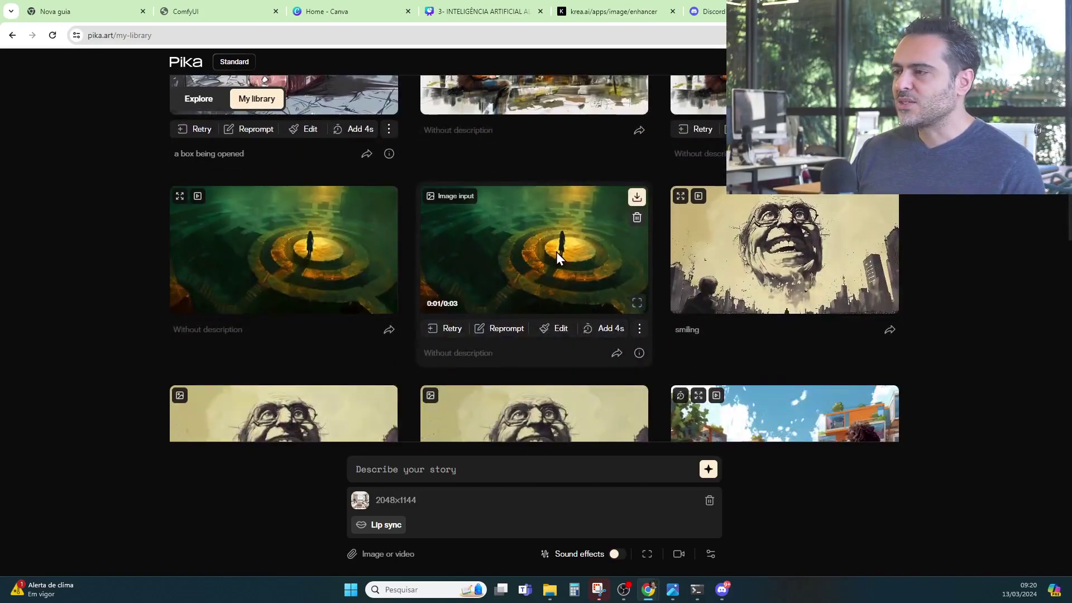
pyautogui.scroll(-2, 336, 282)
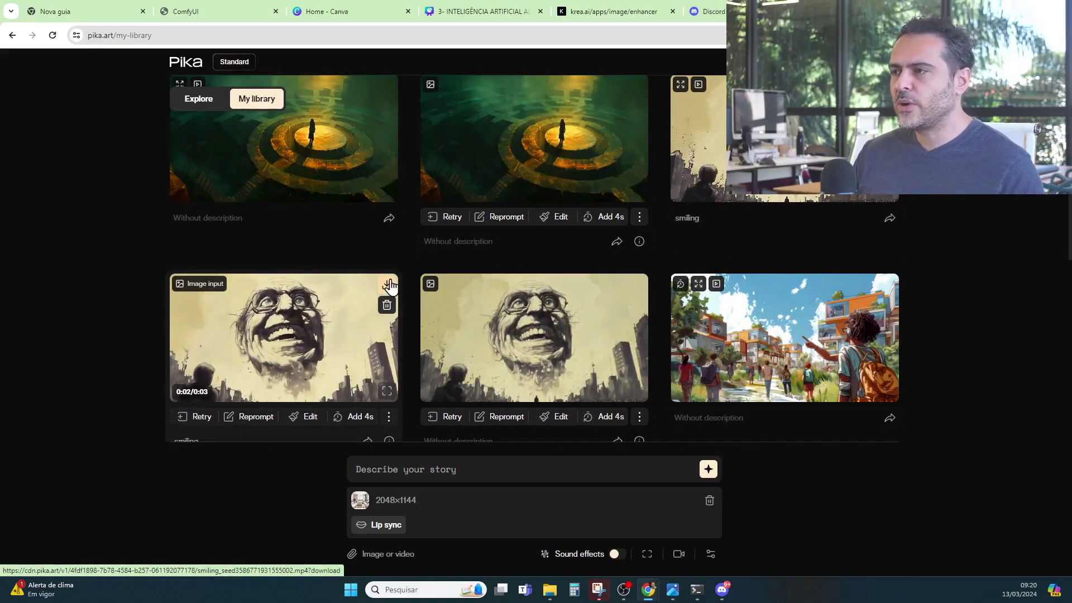
pyautogui.scroll(5, 486, 259)
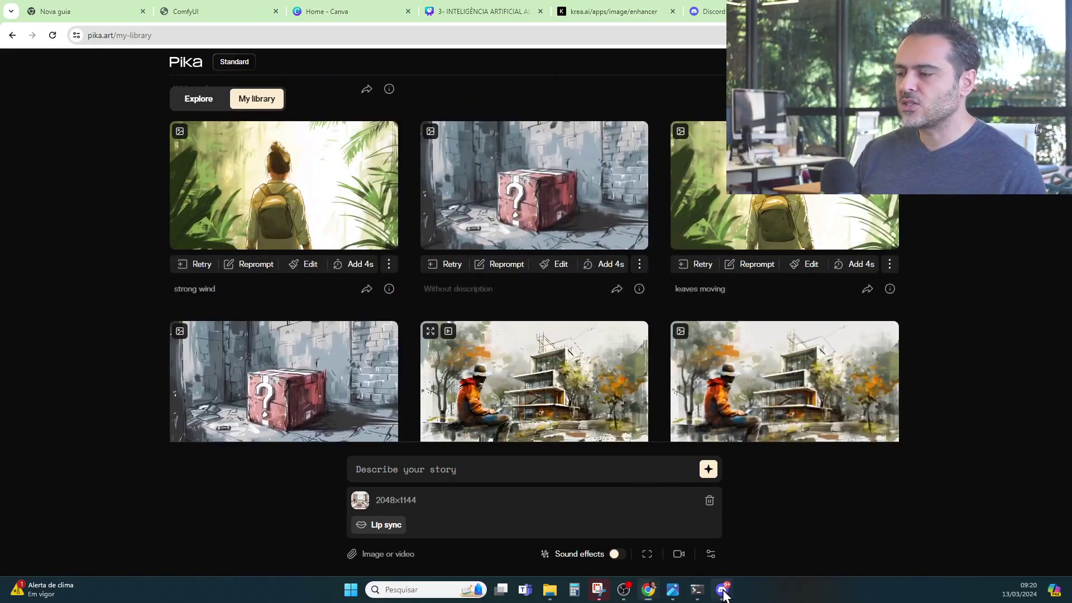
# Switch to Discord and play the zoom-in living room video, viewing it in full screen and replaying it
pyautogui.click(722, 591)
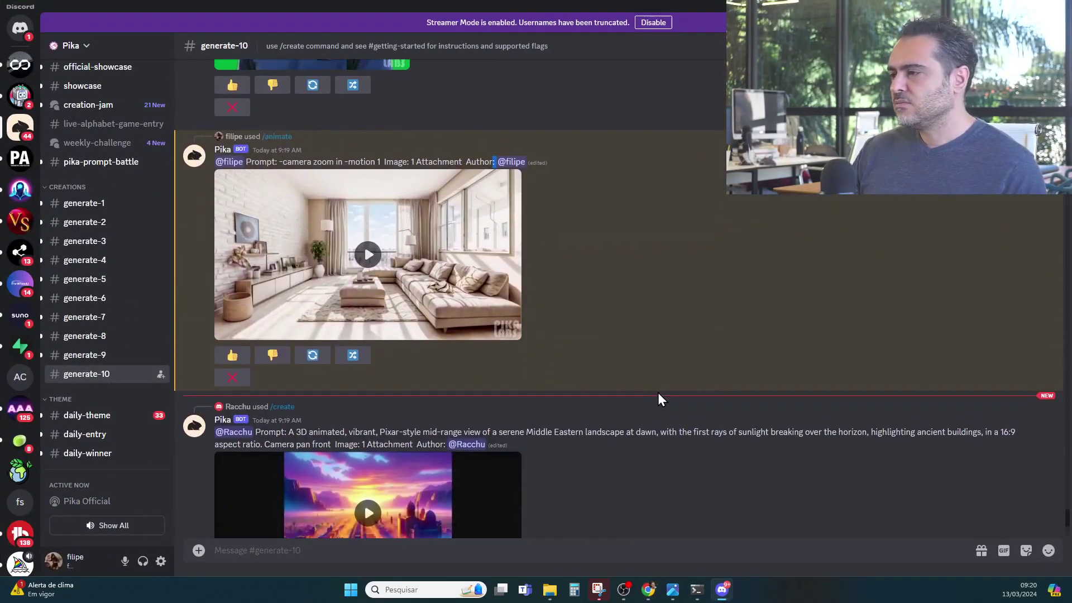
pyautogui.scroll(2, 698, 386)
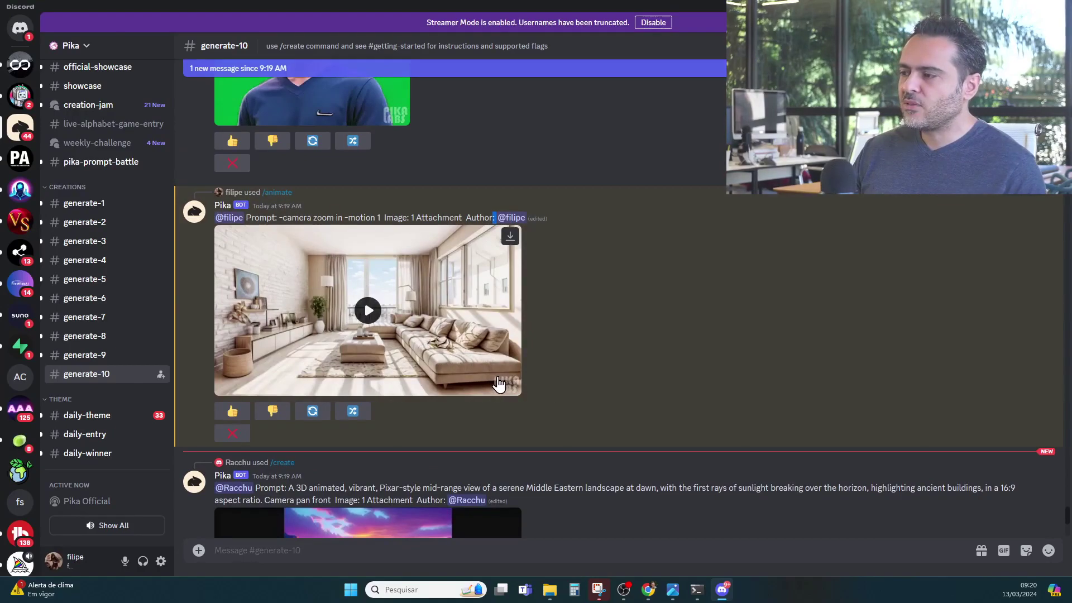
pyautogui.click(365, 311)
pyautogui.click(512, 386)
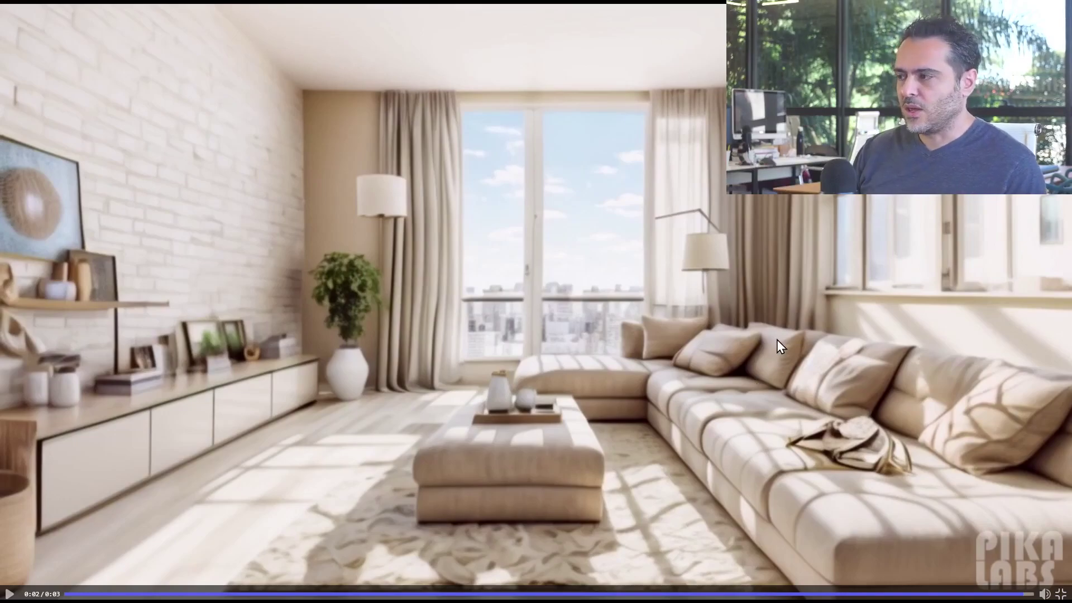
pyautogui.click(738, 377)
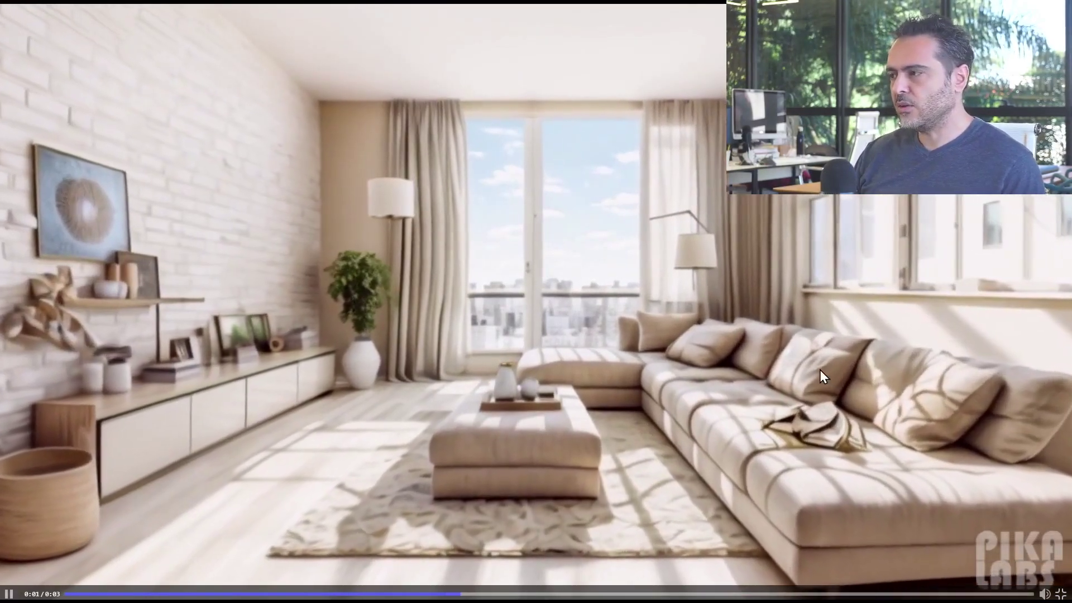
pyautogui.press('Escape')
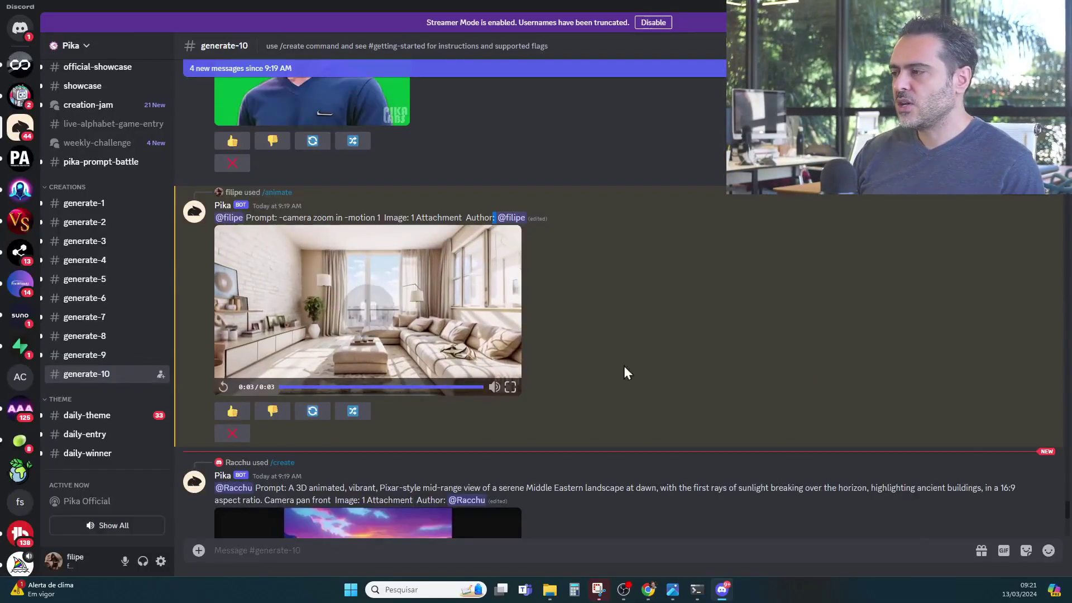
pyautogui.click(510, 386)
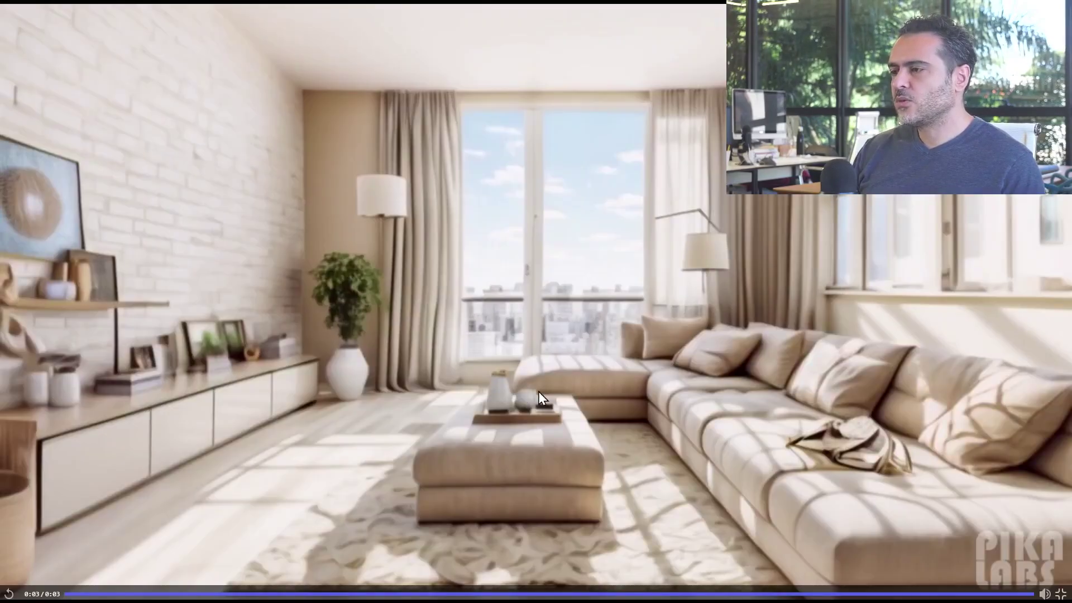
pyautogui.press('Escape')
# In File Explorer, find the original living room sketch in the desktop's NEW folder and open it for viewing
pyautogui.click(549, 590)
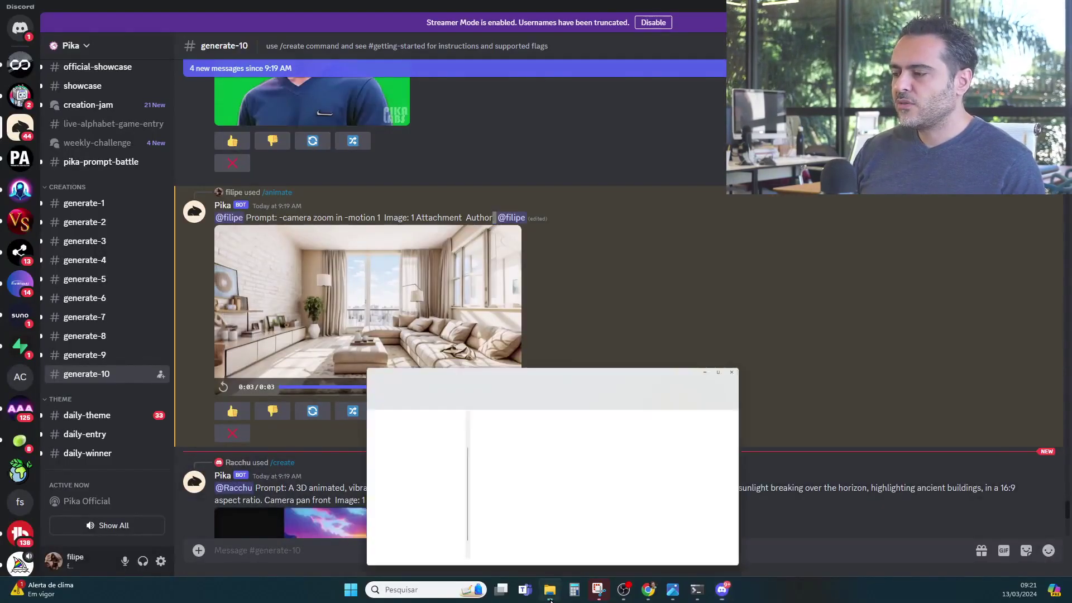
pyautogui.click(279, 291)
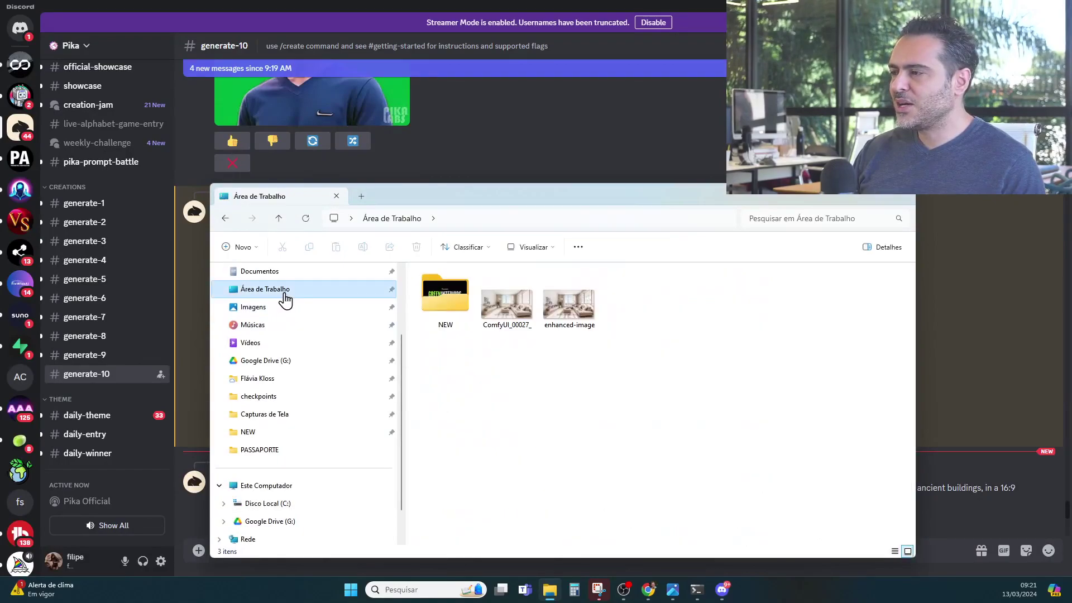
pyautogui.doubleClick(445, 293)
pyautogui.scroll(-5, 682, 433)
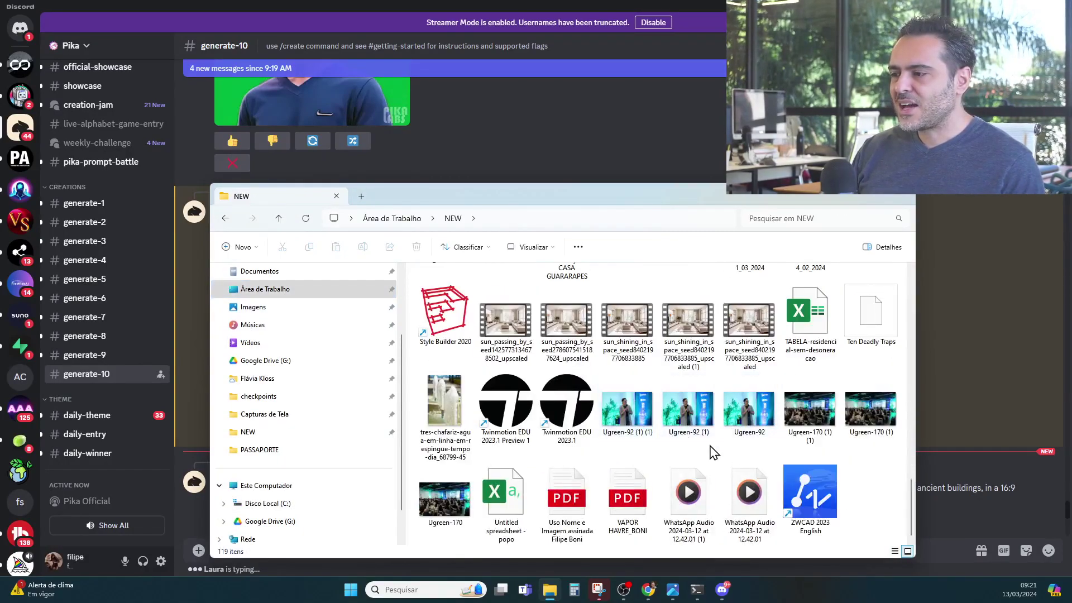
pyautogui.scroll(8, 748, 446)
pyautogui.moveTo(912, 413)
pyautogui.mouseDown()
pyautogui.moveTo(910, 505)
pyautogui.moveTo(911, 335)
pyautogui.moveTo(907, 404)
pyautogui.mouseUp()
pyautogui.doubleClick(505, 329)
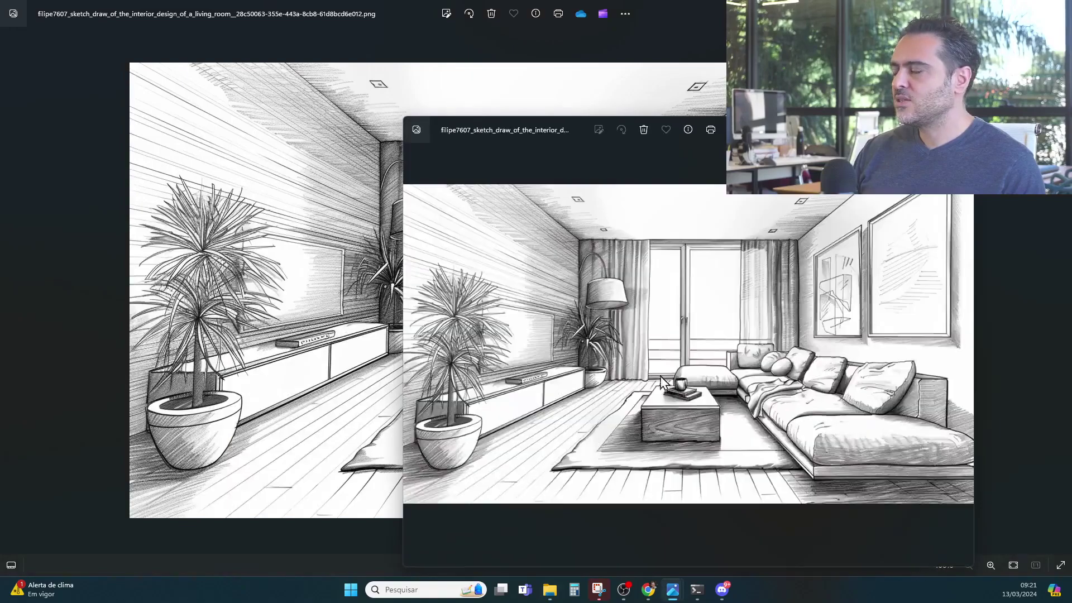